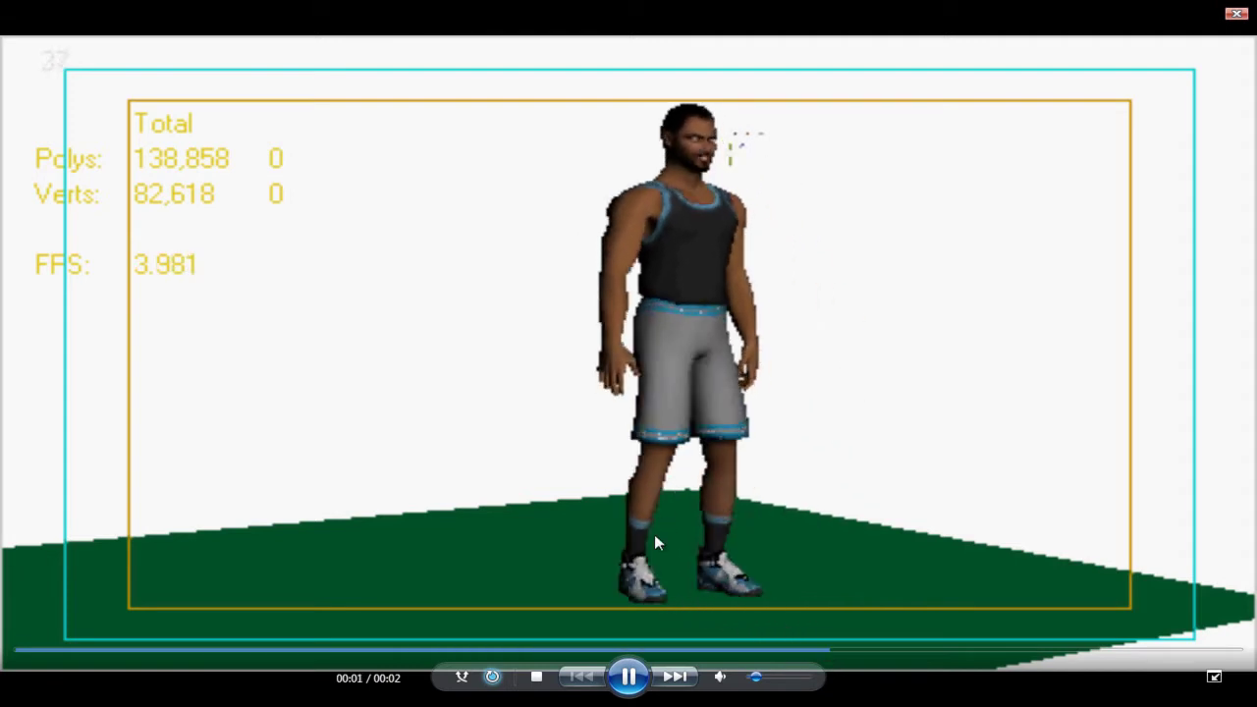
# - Close the preview video and return the animation to frame 0
pyautogui.click(1235, 14)
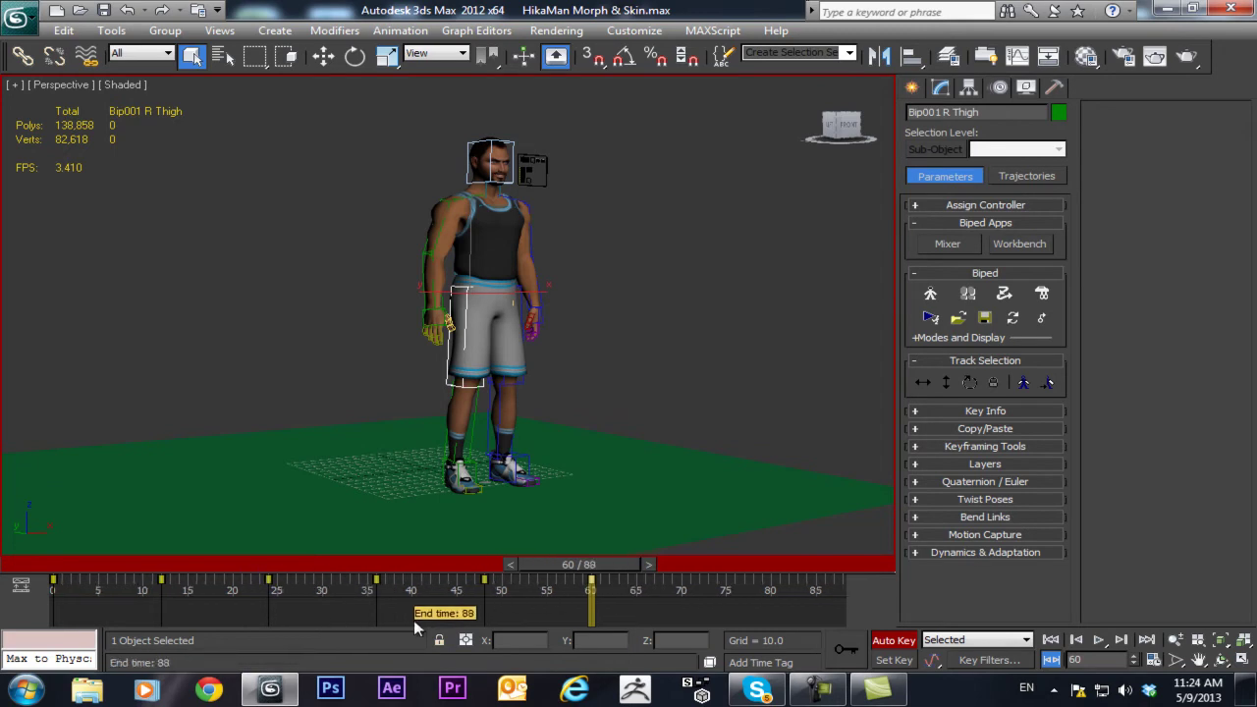
pyautogui.moveTo(487, 566); pyautogui.dragTo(39, 576)
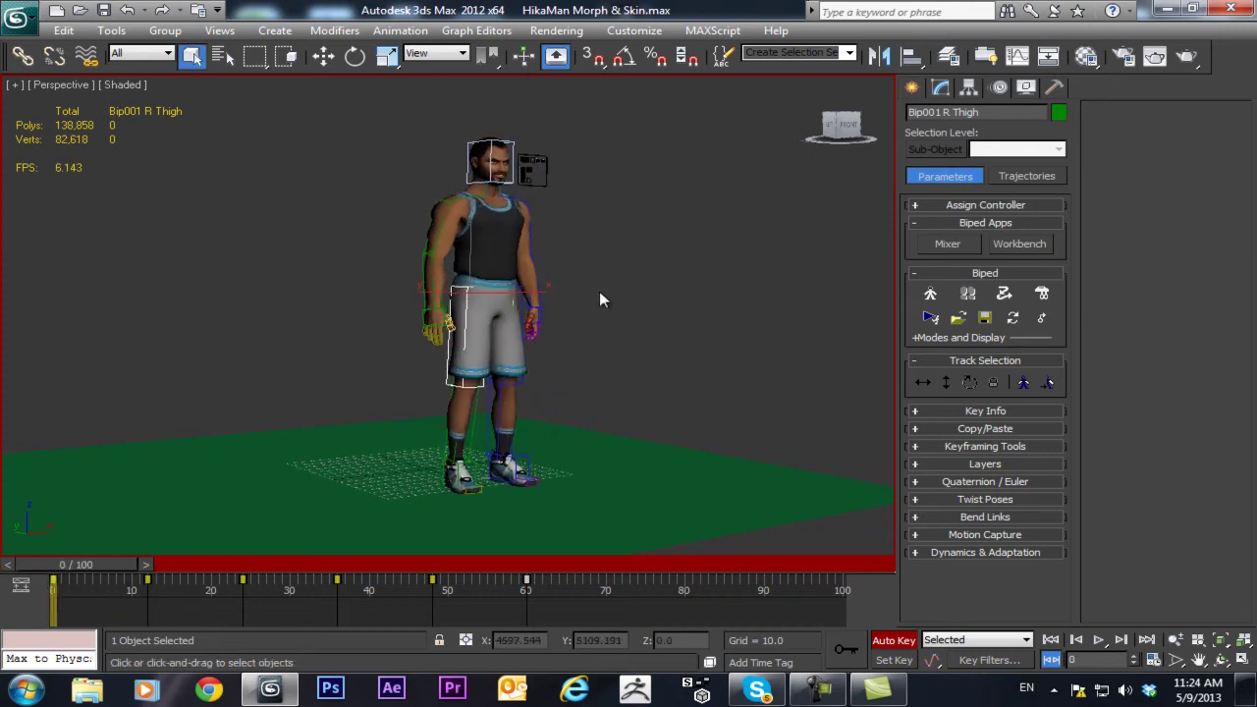
pyautogui.moveTo(479, 328); pyautogui.dragTo(454, 326, button='middle')
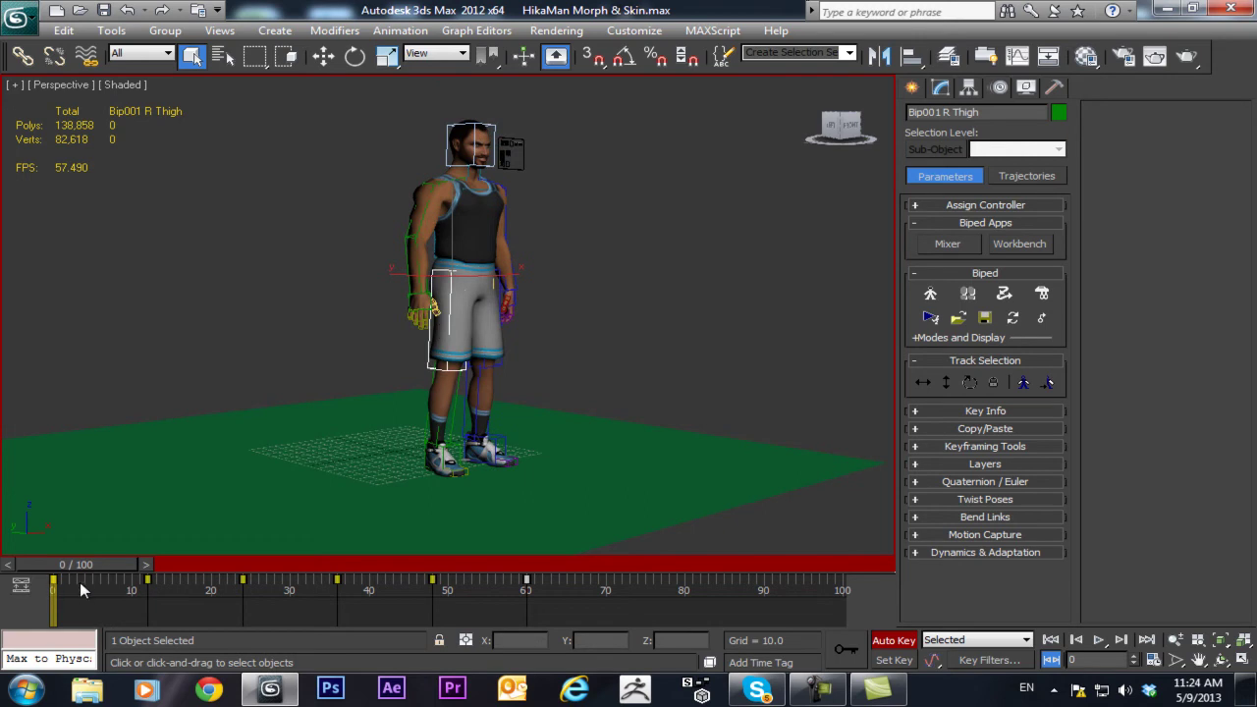
pyautogui.keyDown('alt'); pyautogui.moveTo(552, 420); pyautogui.dragTo(508, 437, button='middle'); pyautogui.keyUp('alt')
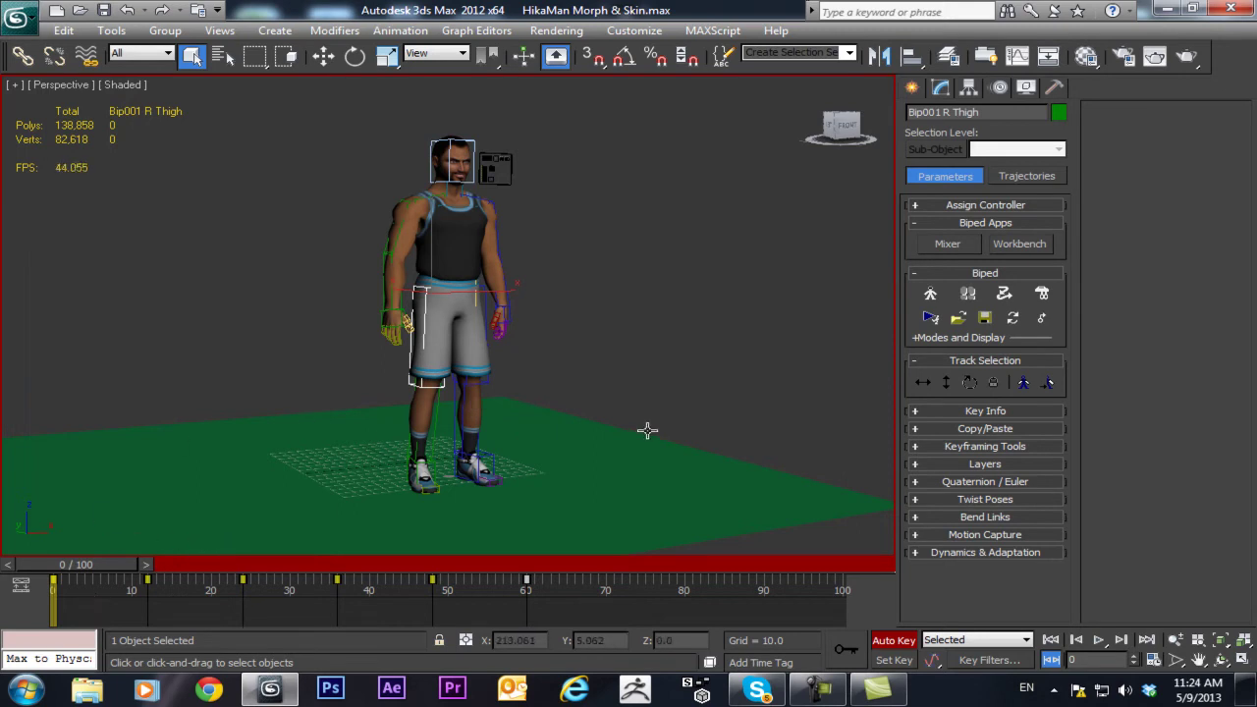
# - Open the biped's key info and make only the Body Horizontal track of its centre of mass active
pyautogui.click(966, 410)
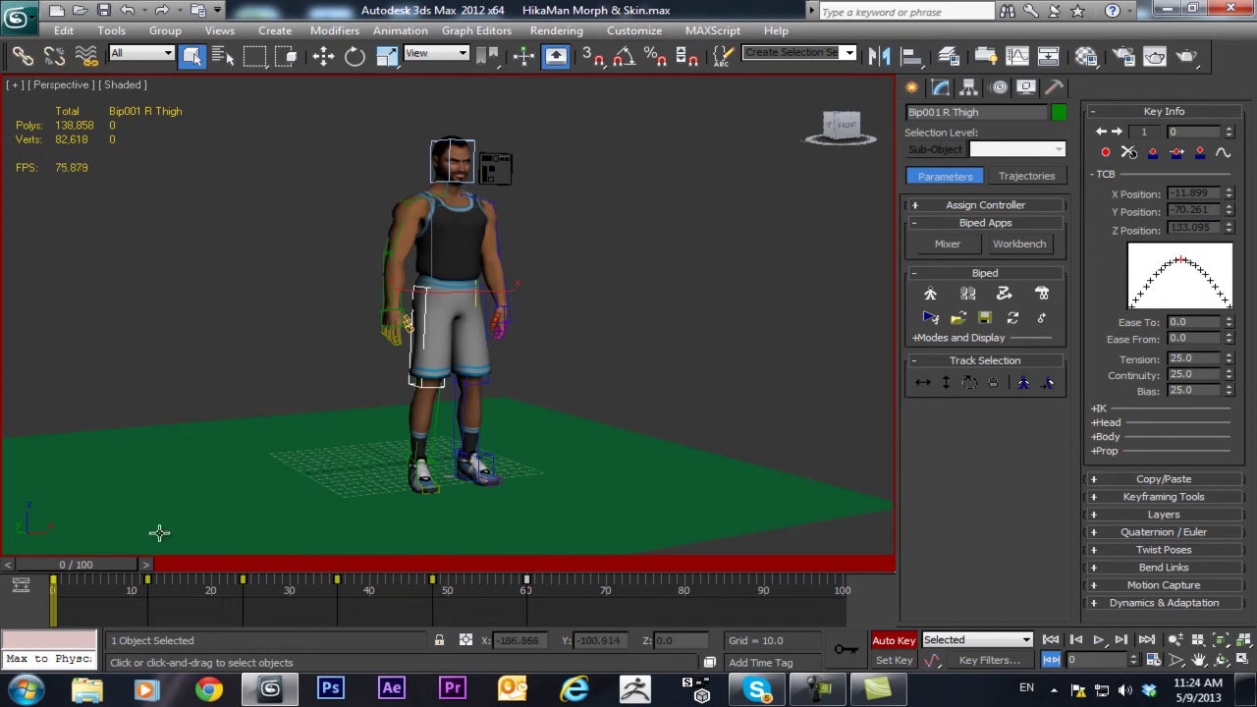
pyautogui.moveTo(83, 566); pyautogui.dragTo(41, 565)
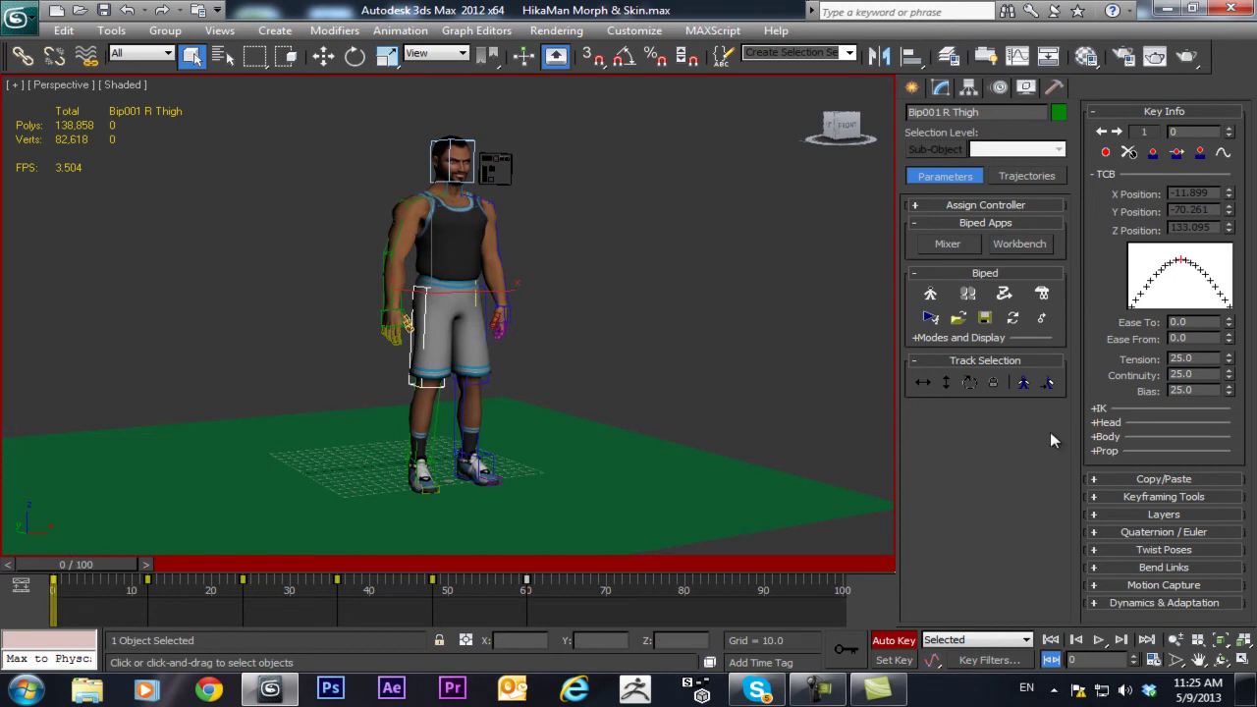
pyautogui.click(1205, 377)
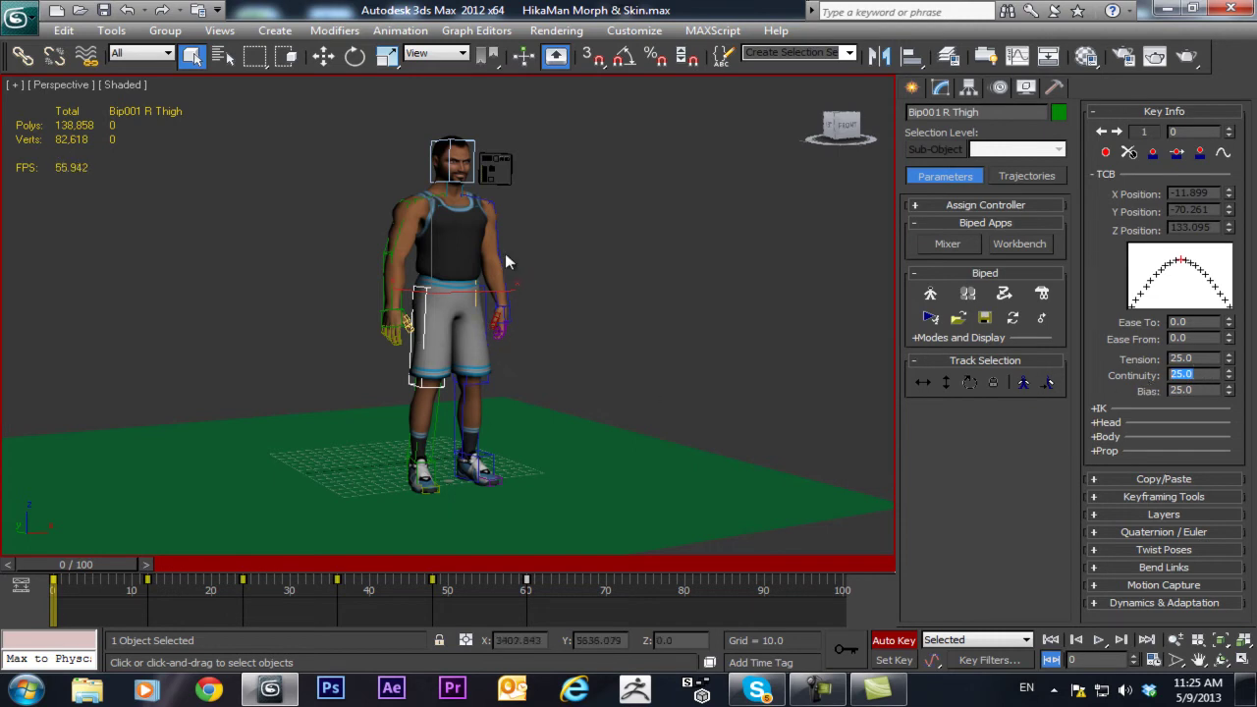
pyautogui.click(923, 382)
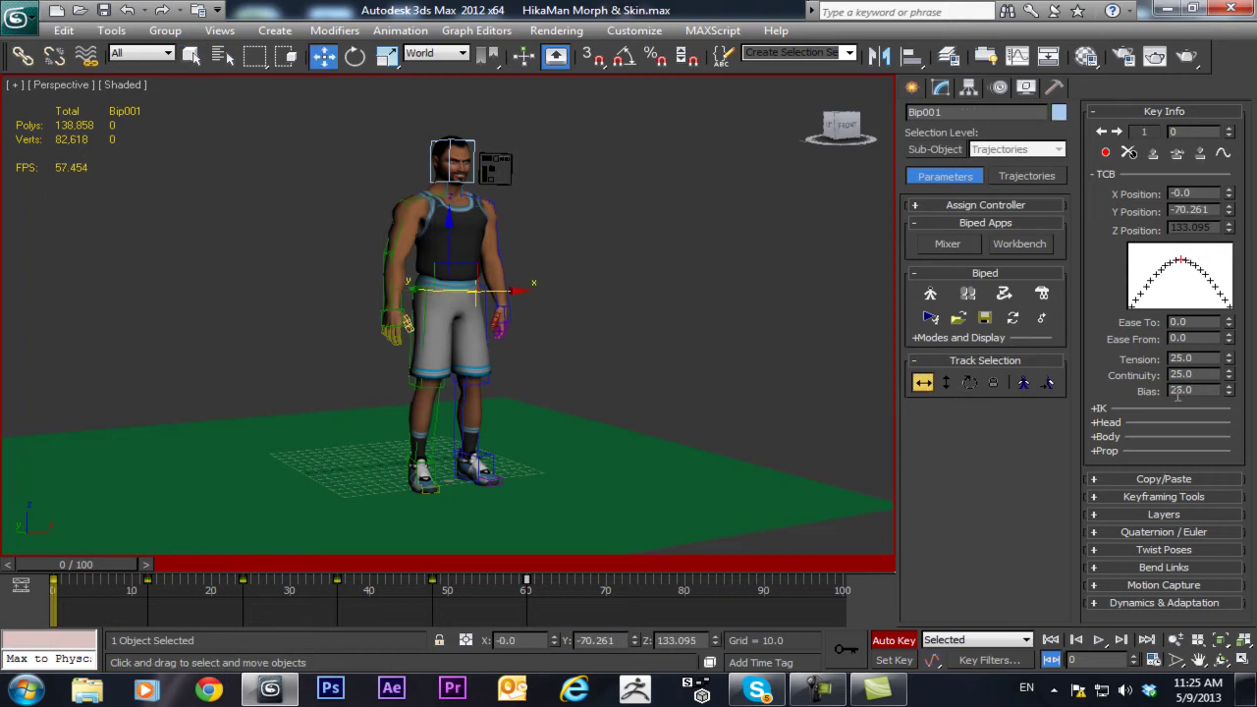
pyautogui.click(992, 384)
pyautogui.click(964, 384)
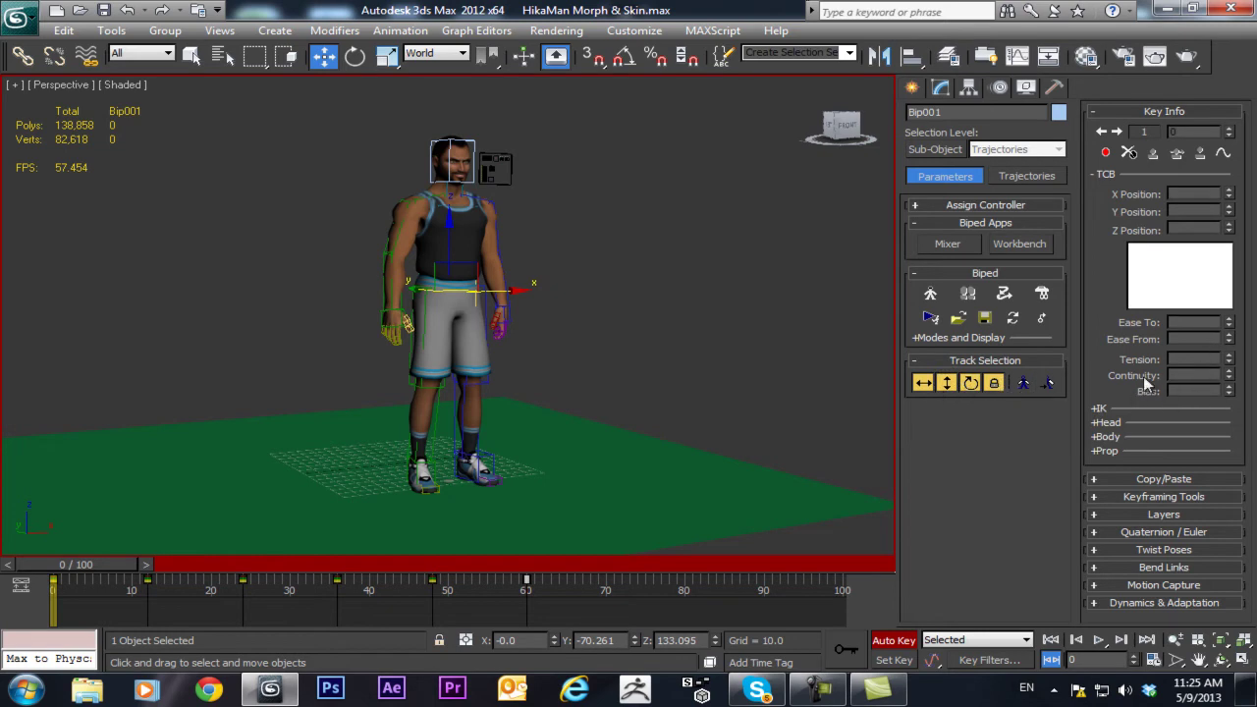
pyautogui.click(922, 383)
pyautogui.click(994, 383)
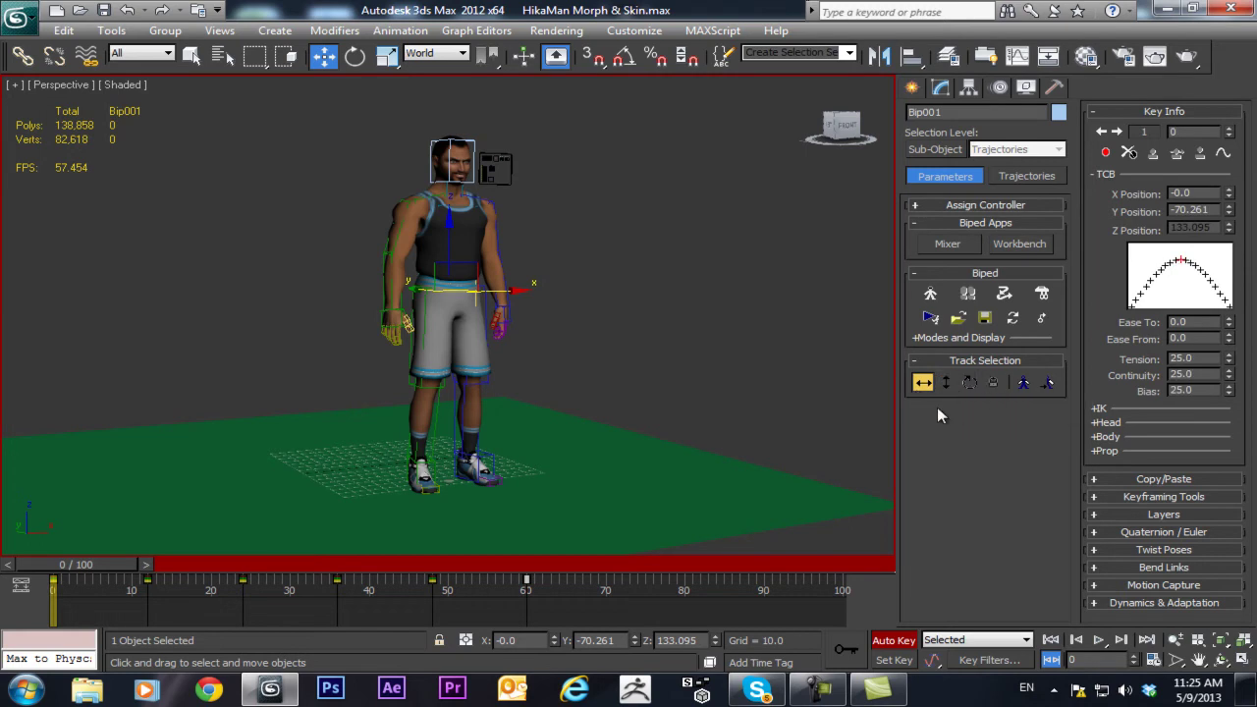
# - Try out higher Ease To and Ease From values on the Body Horizontal key at frame 0
pyautogui.click(1190, 374)
pyautogui.click(1235, 335)
pyautogui.moveTo(1229, 323); pyautogui.dragTo(1222, 152)
pyautogui.rightClick(1216, 132)
pyautogui.moveTo(1228, 338); pyautogui.dragTo(1215, 183)
pyautogui.rightClick(1211, 232)
pyautogui.doubleClick(1197, 374)
pyautogui.moveTo(51, 568)
pyautogui.mouseDown()
pyautogui.moveTo(185, 560)
pyautogui.moveTo(51, 579)
pyautogui.mouseUp()
pyautogui.press('w')
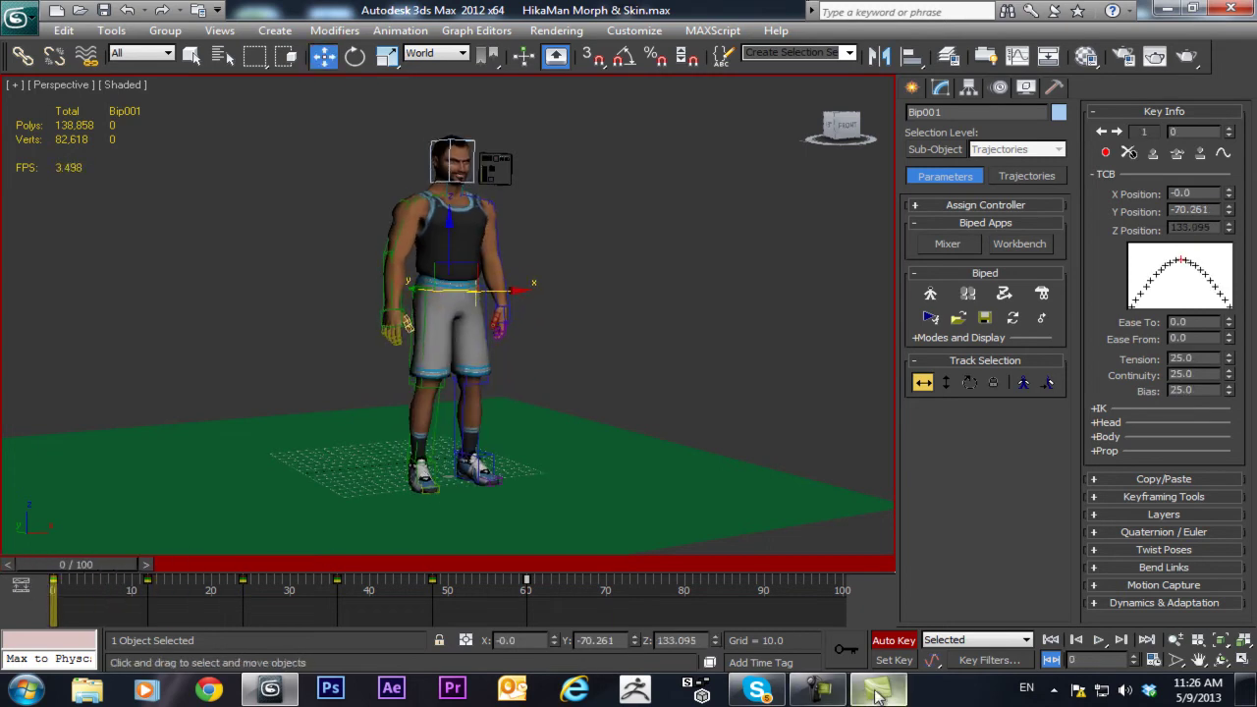
pyautogui.click(831, 678)
pyautogui.click(407, 594)
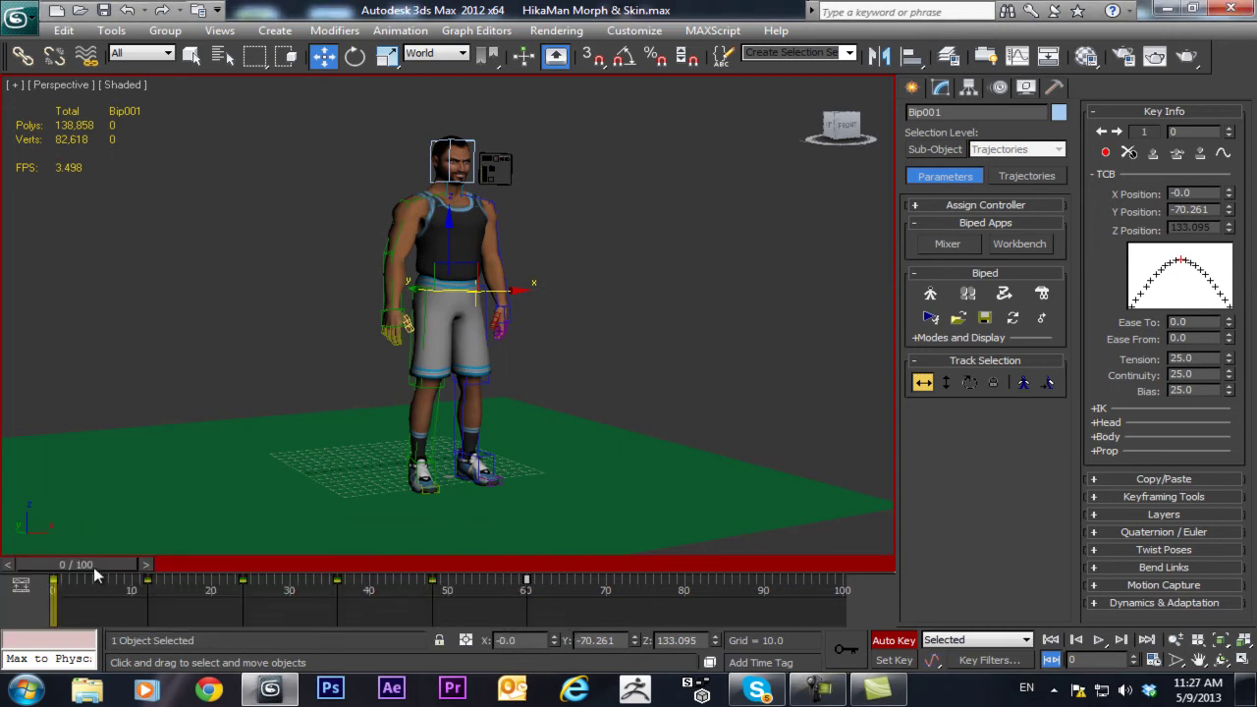
# - Set Continuity to 10 for the Body Horizontal, Body Vertical and Body Rotation keys at frame 0
pyautogui.doubleClick(1199, 378)
pyautogui.write('10')
pyautogui.press('Return')
pyautogui.click(946, 382)
pyautogui.doubleClick(1206, 375)
pyautogui.write('10')
pyautogui.press('Return')
pyautogui.click(970, 383)
pyautogui.doubleClick(1178, 374)
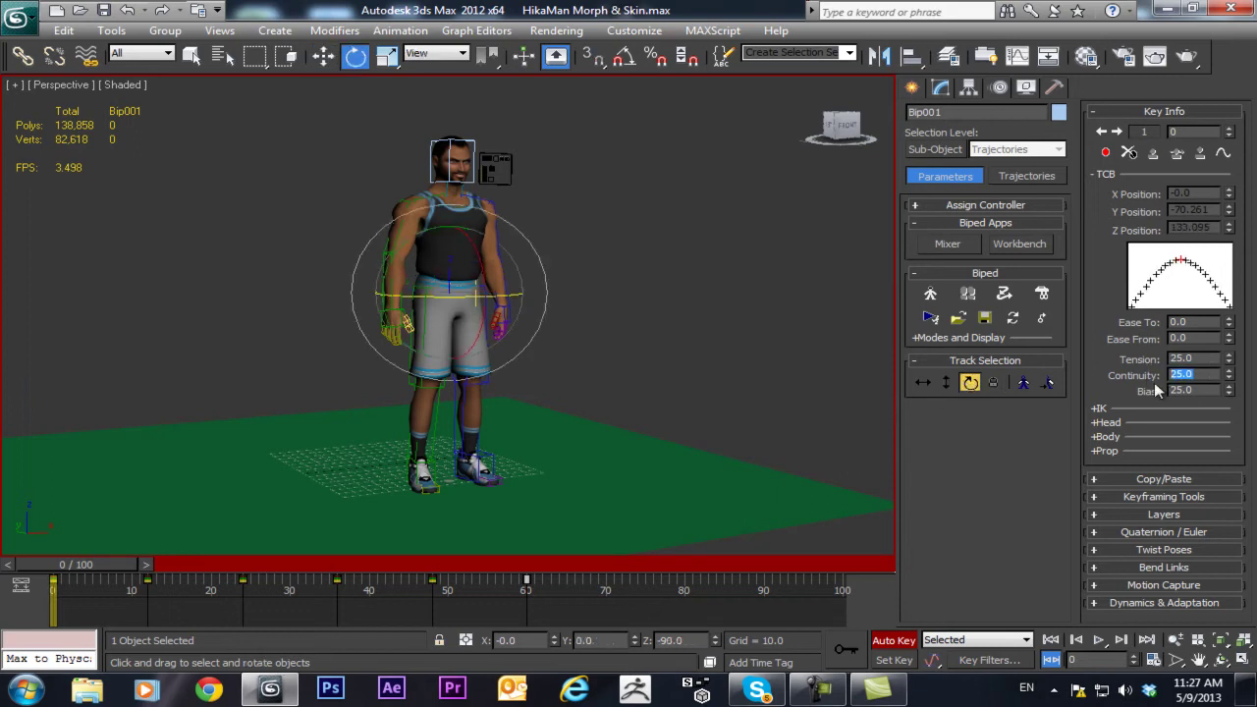
pyautogui.write('0')
pyautogui.press('Return')
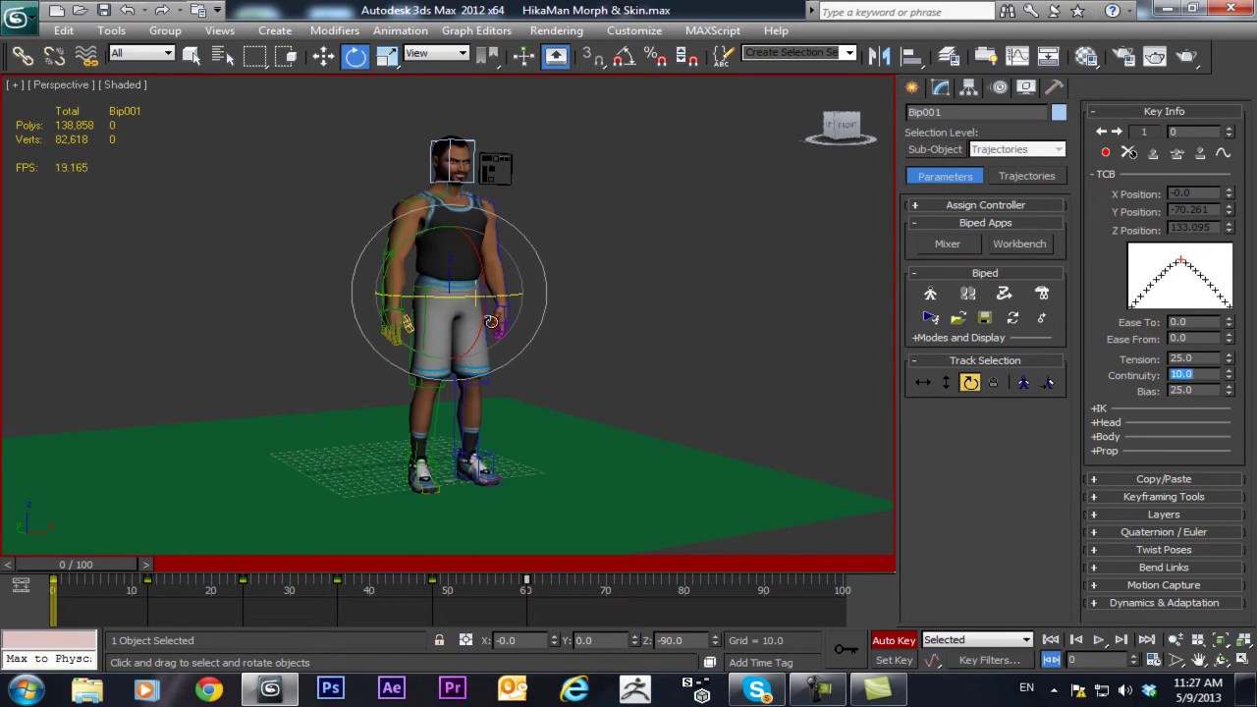
# - Lower Continuity to 5 for the Body Rotation and Body Horizontal keys at frame 0
pyautogui.moveTo(100, 562); pyautogui.dragTo(34, 559)
pyautogui.press('e')
pyautogui.doubleClick(1201, 373)
pyautogui.write('5')
pyautogui.press('Return')
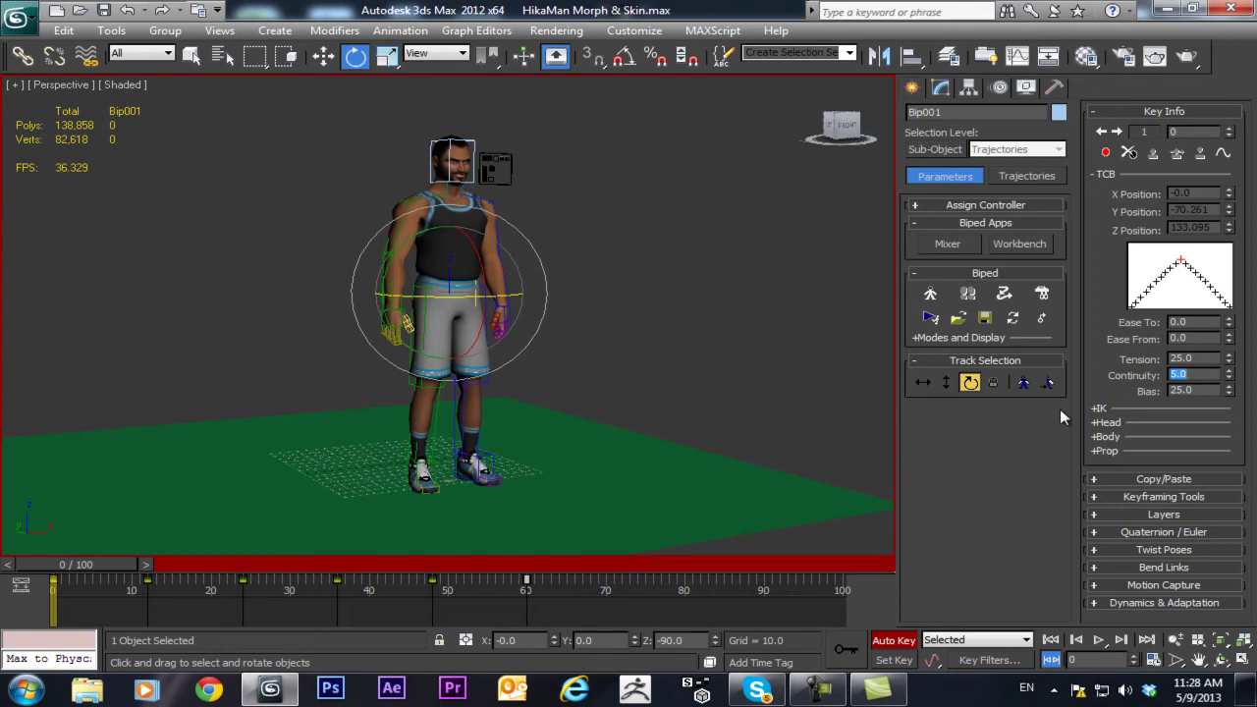
pyautogui.click(945, 383)
pyautogui.click(923, 382)
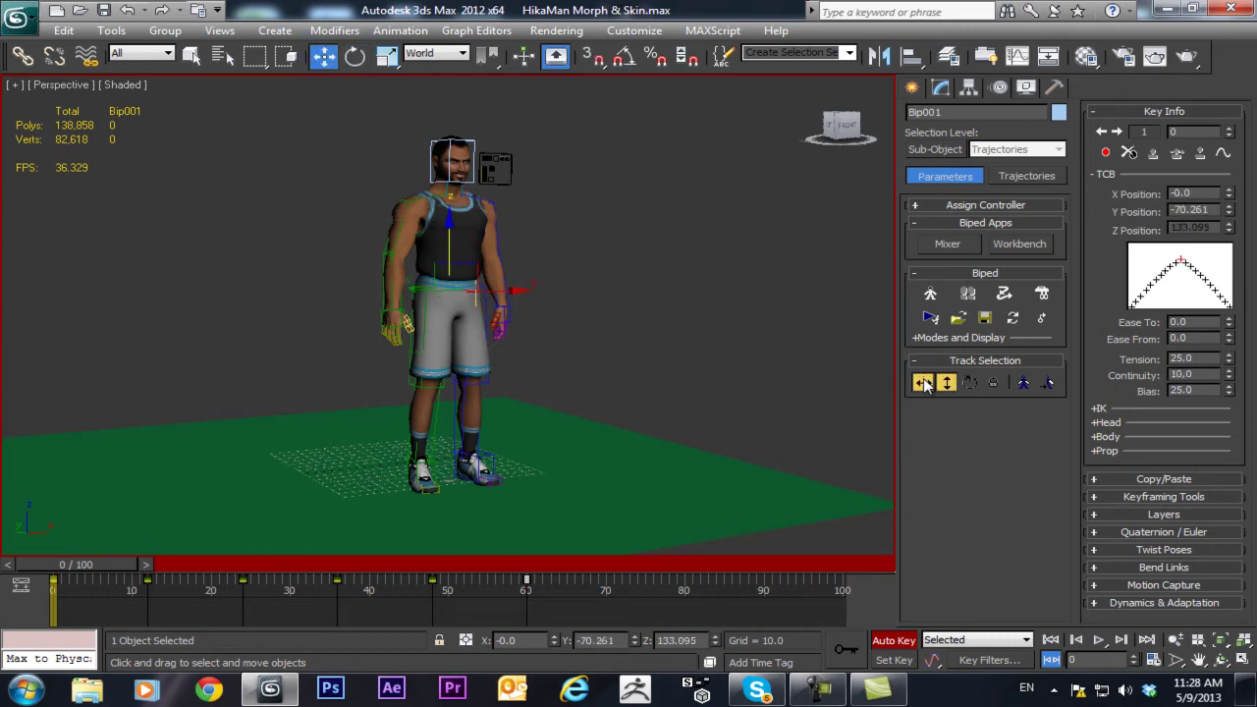
pyautogui.write('5')
pyautogui.press('Return')
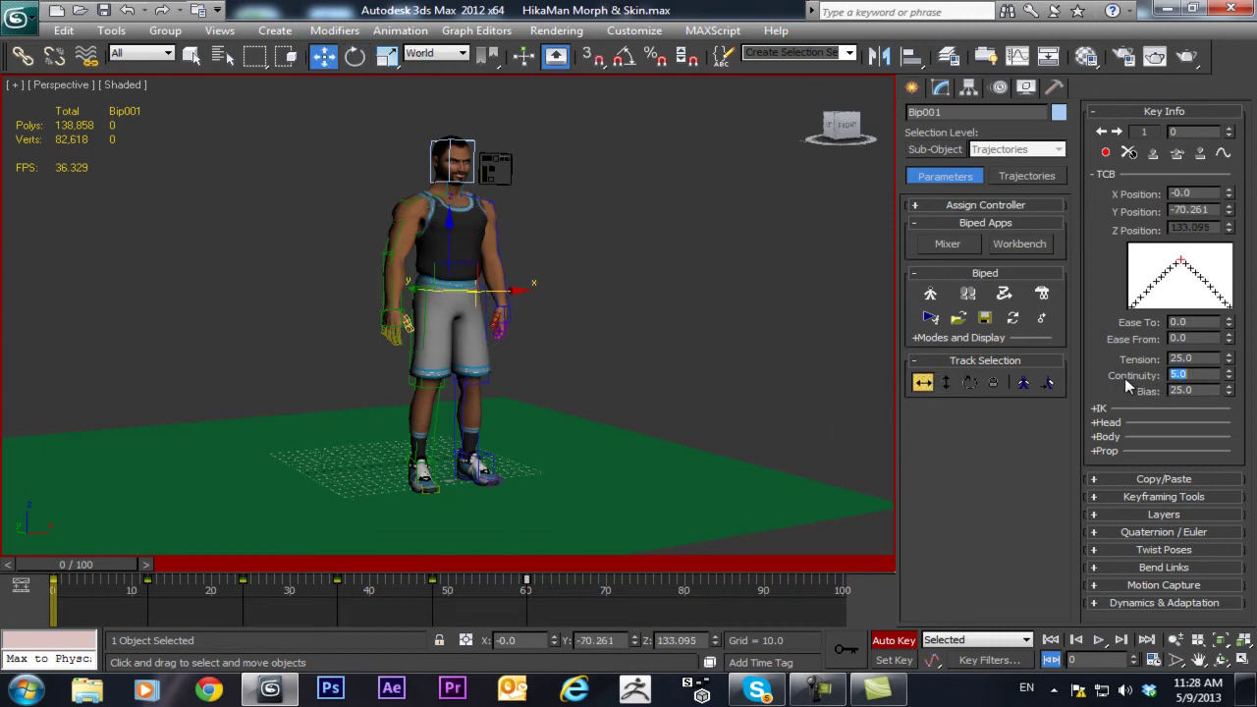
# - Set Continuity to 5 for the Body Horizontal, Body Vertical and Body Rotation keys at frame 12
pyautogui.click(146, 569)
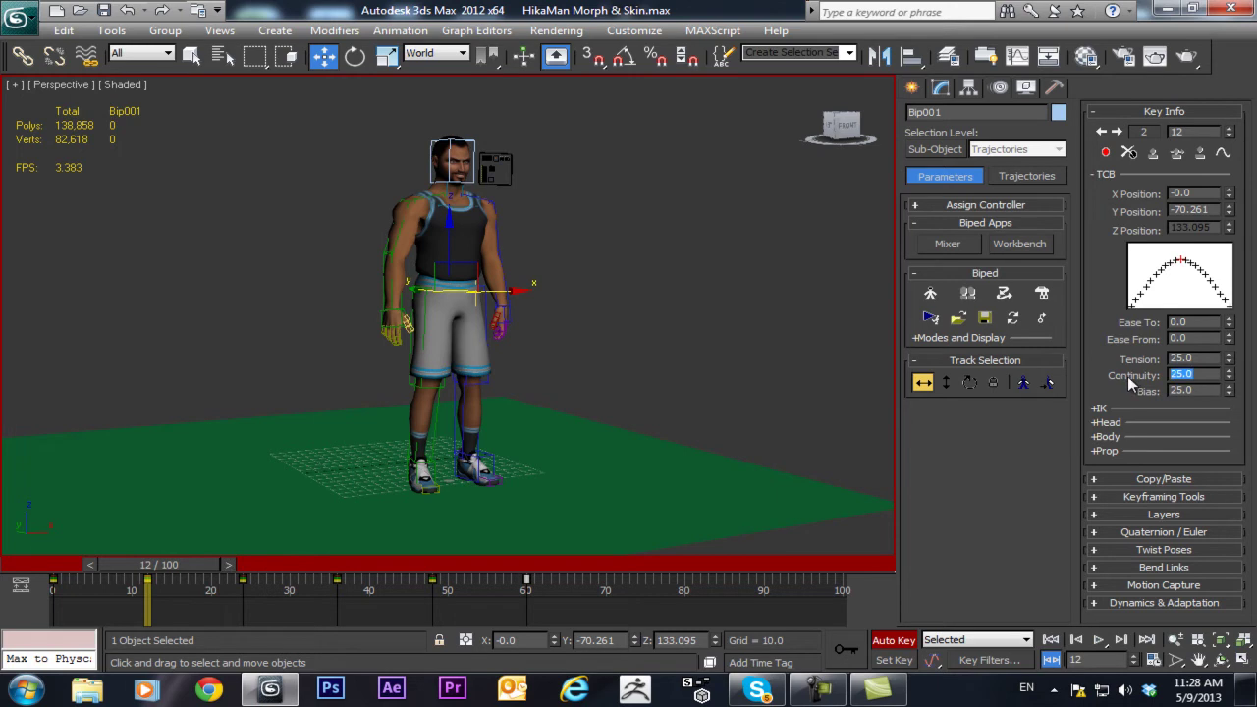
pyautogui.write('5')
pyautogui.press('Return')
pyautogui.click(946, 382)
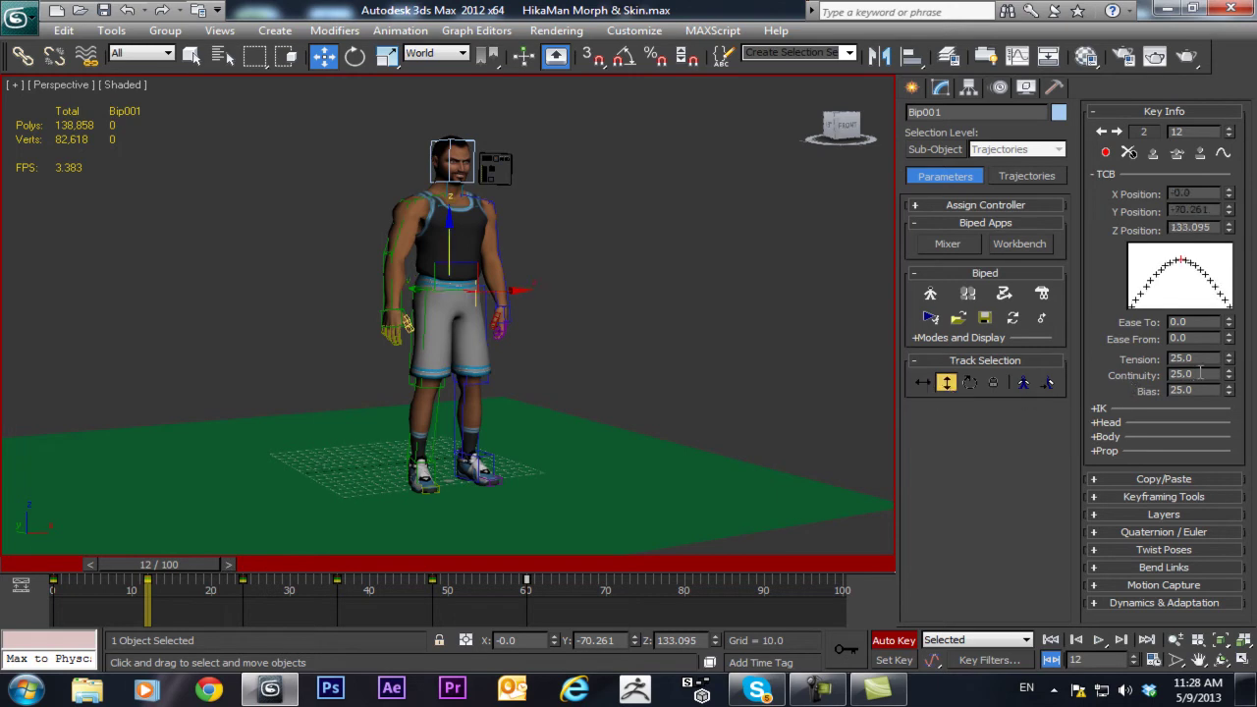
pyautogui.click(970, 382)
pyautogui.doubleClick(1200, 374)
pyautogui.write('5')
pyautogui.press('Return')
# - Select the biped's left foot at frame 0 and restrict the selection filter to Bone
pyautogui.moveTo(158, 569); pyautogui.dragTo(29, 557)
pyautogui.press('e')
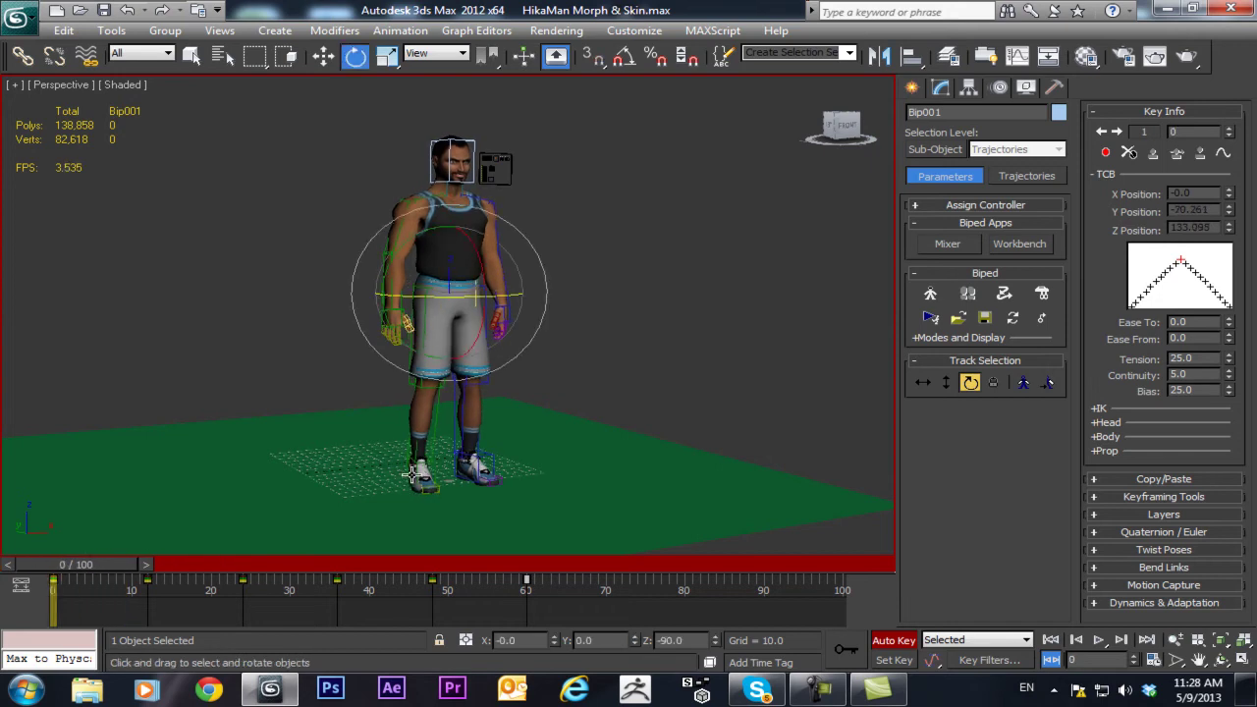
pyautogui.click(420, 470)
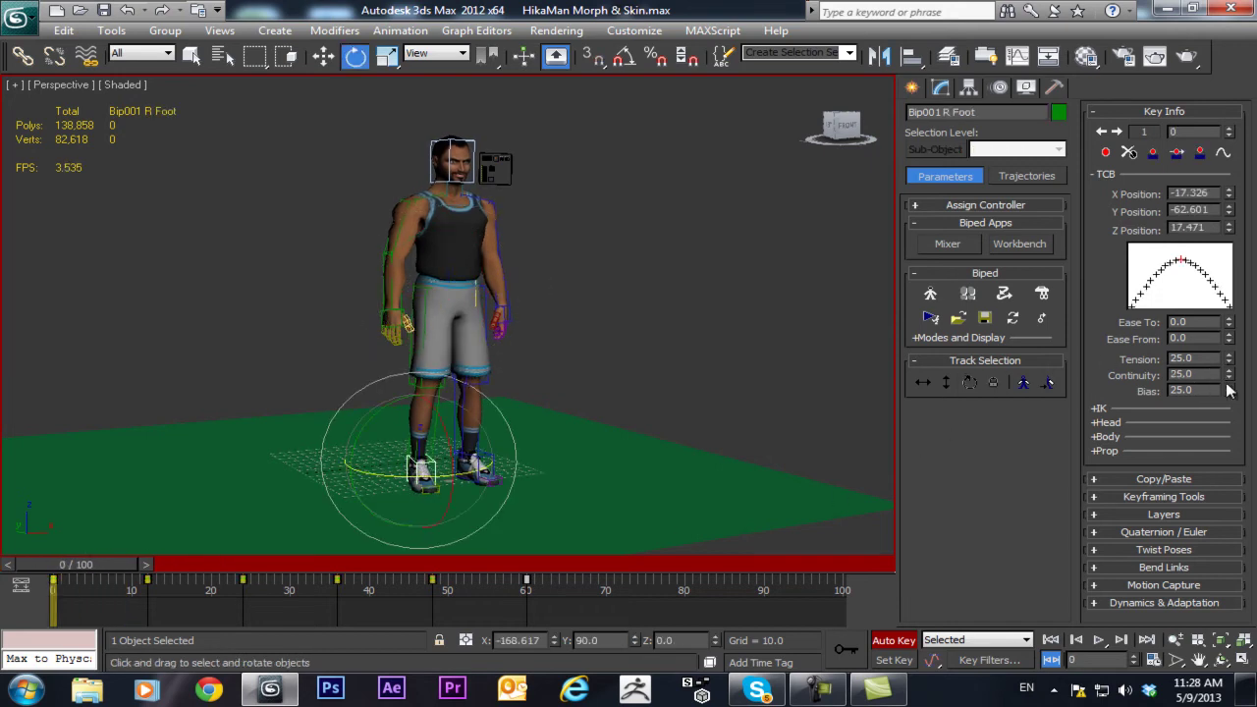
pyautogui.click(498, 458)
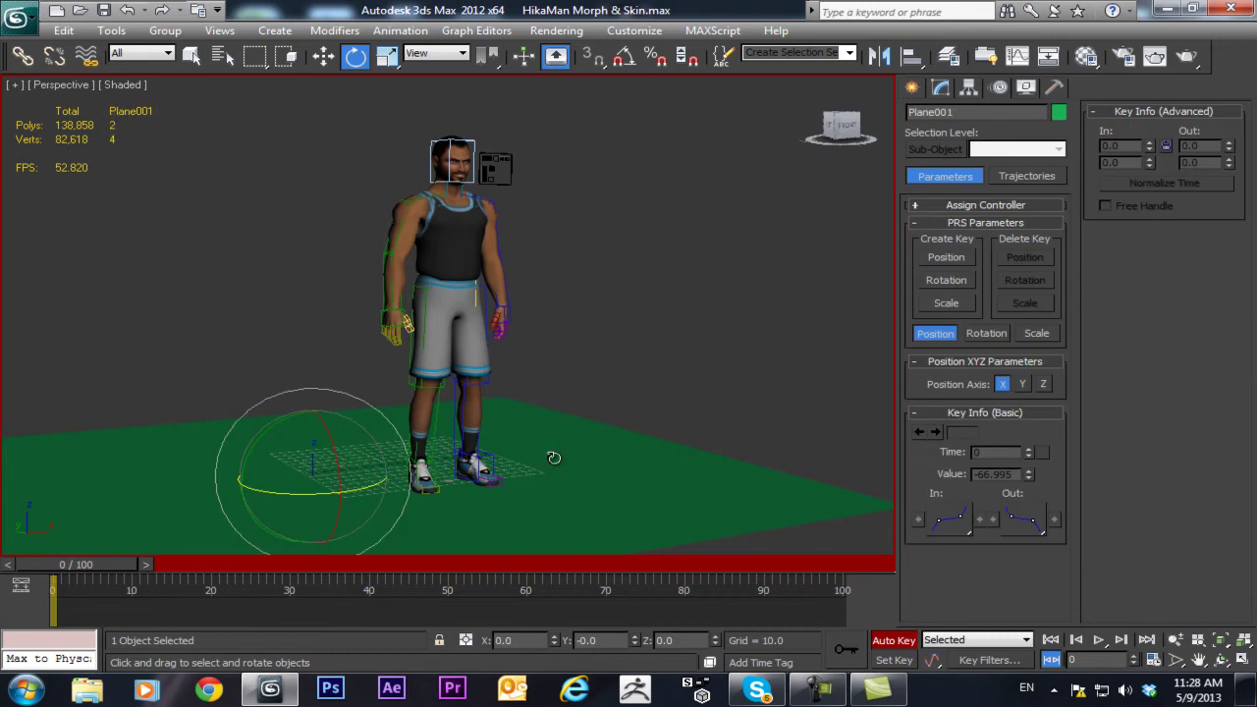
pyautogui.click(484, 455)
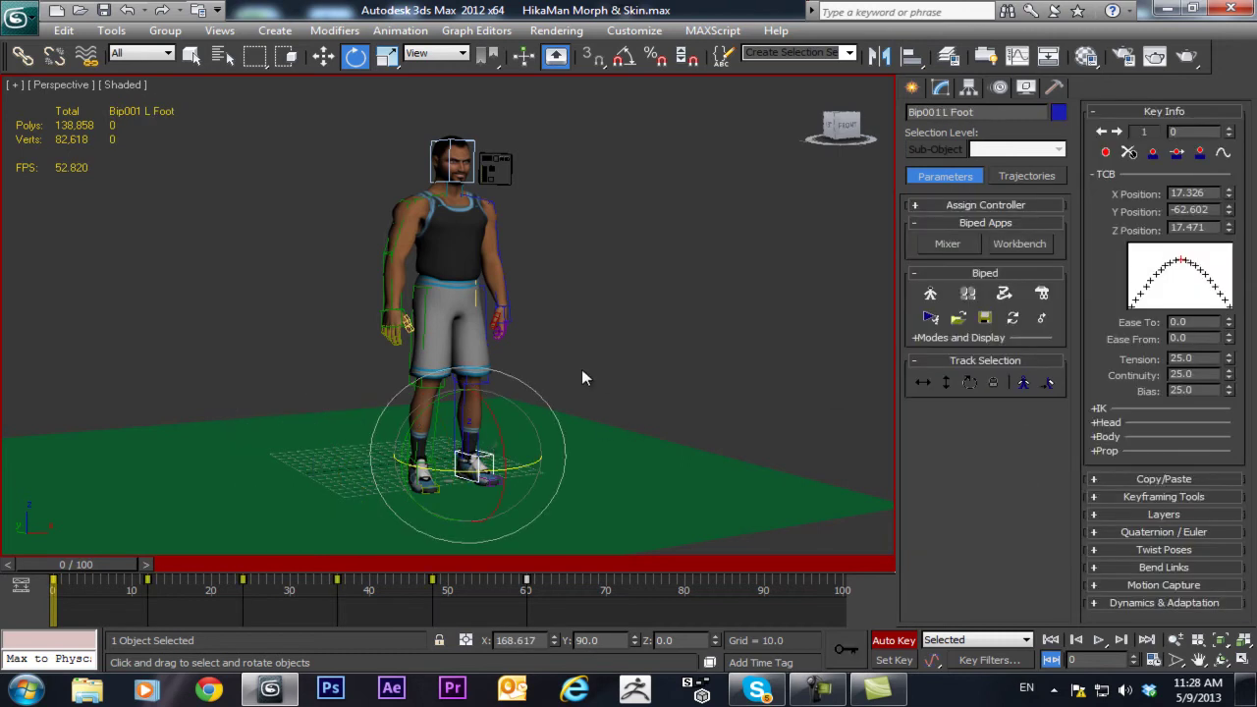
pyautogui.click(167, 54)
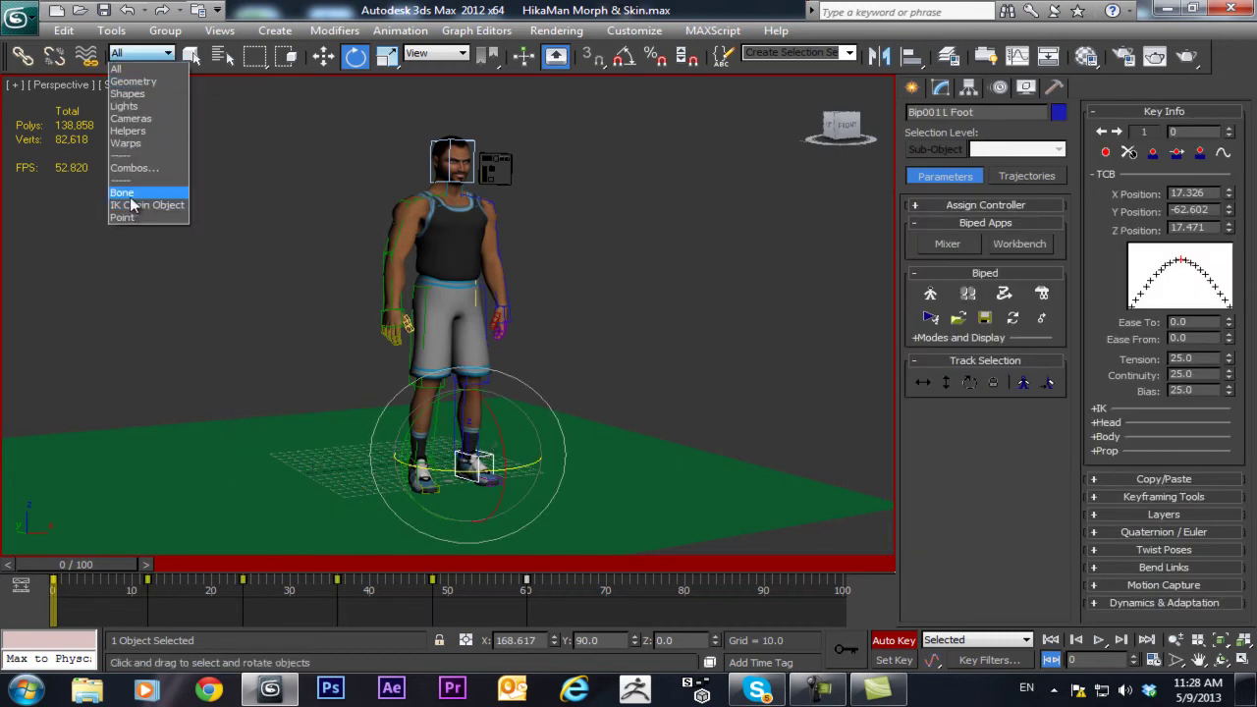
pyautogui.click(126, 195)
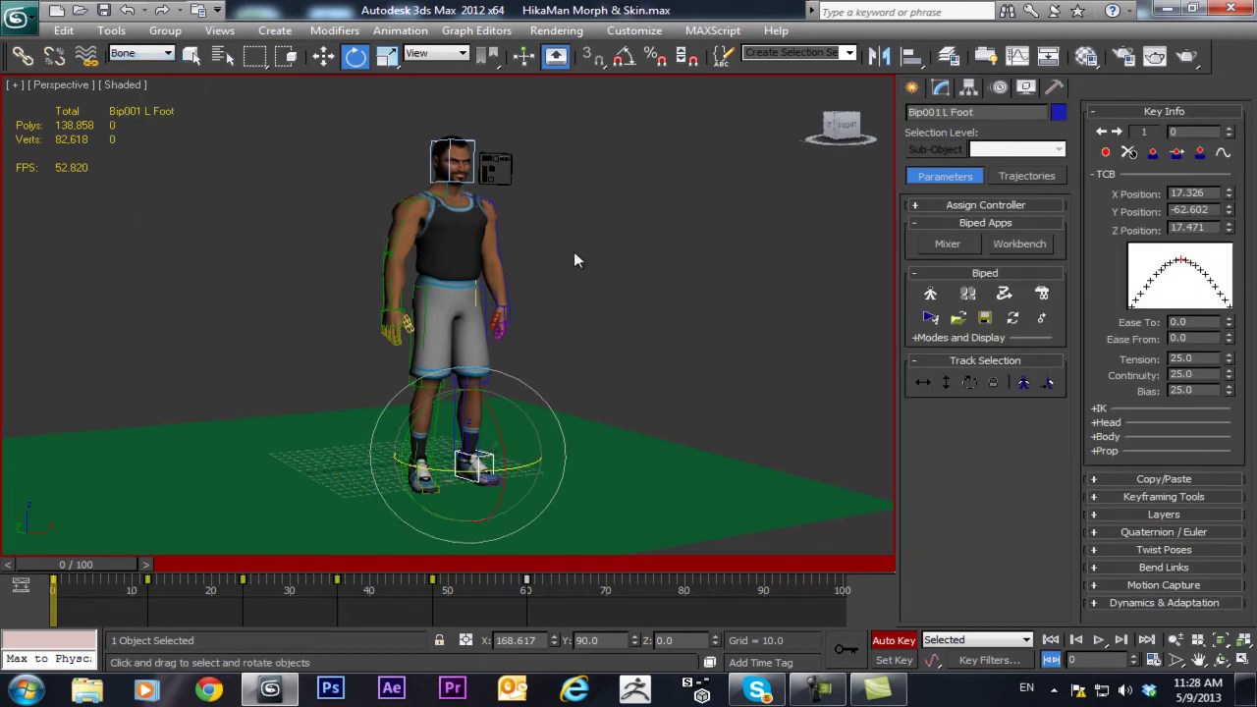
# - Reset the left foot's Continuity to 0 at frames 0 and 12, then select the right foot
pyautogui.rightClick(1229, 378)
pyautogui.moveTo(107, 568); pyautogui.dragTo(250, 566)
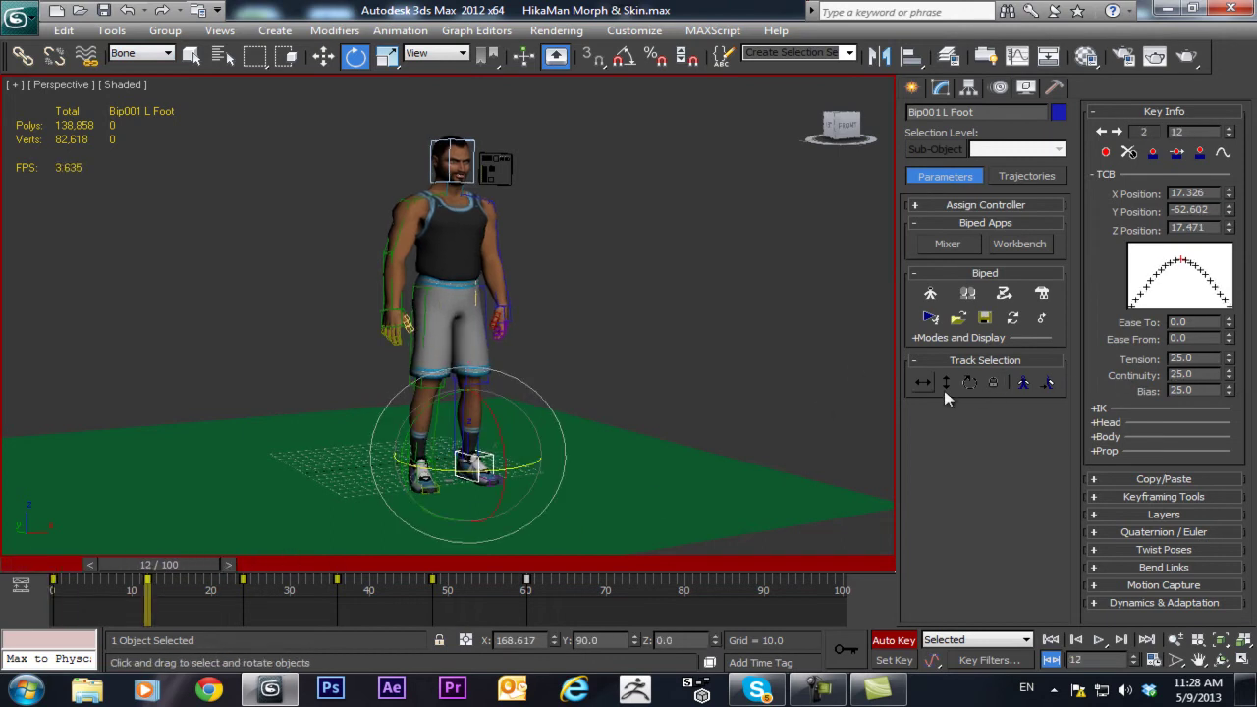
pyautogui.rightClick(1229, 378)
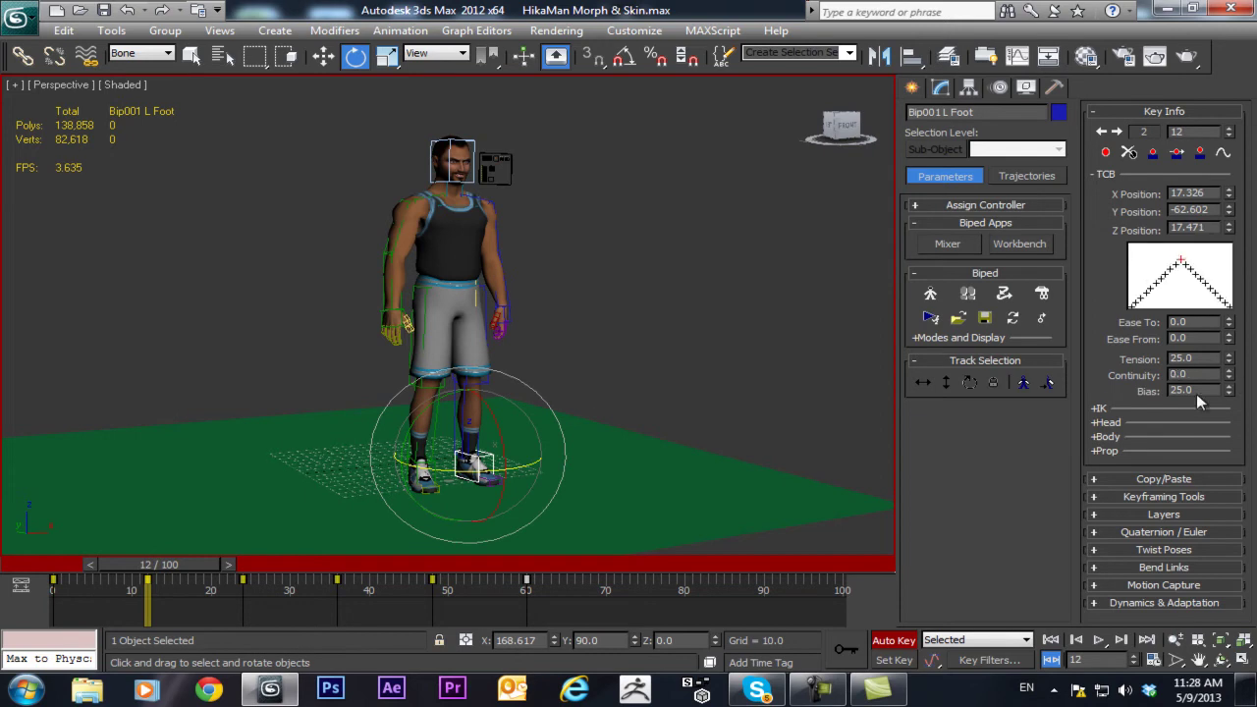
pyautogui.click(432, 469)
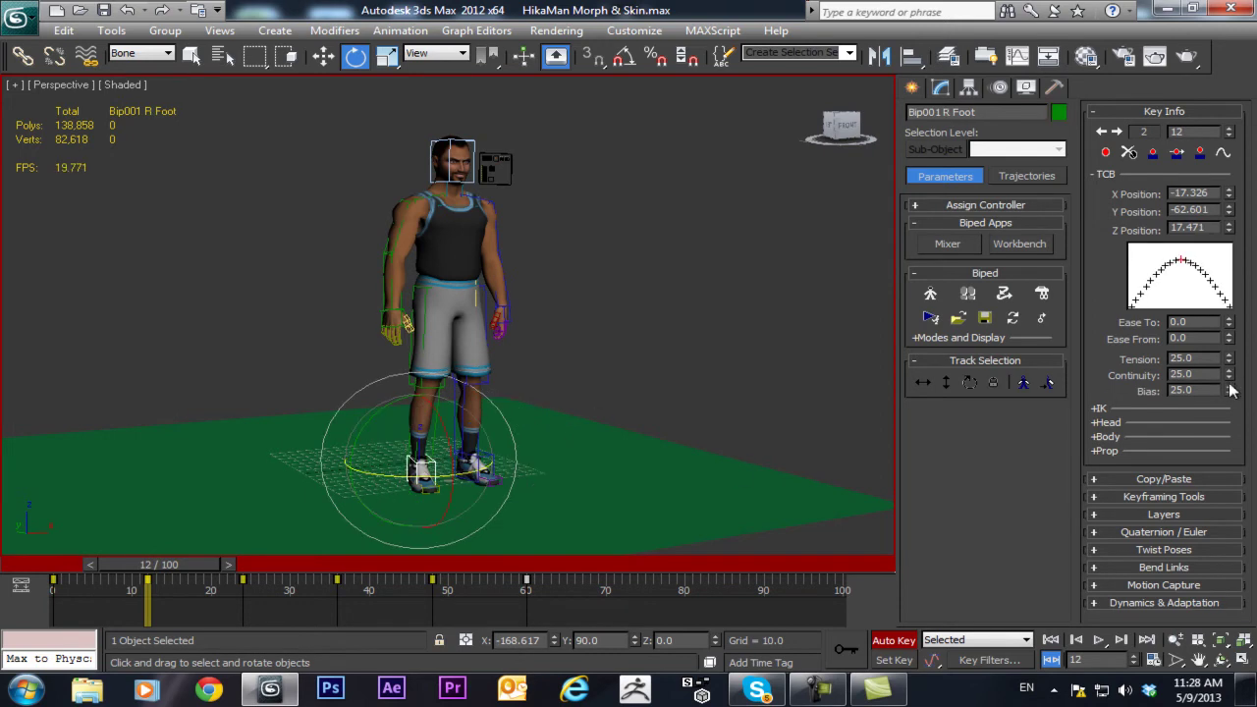
# - At frame 18, move the biped's centre of mass upward and slightly backward to raise the body in the walk pose
pyautogui.moveTo(147, 566); pyautogui.dragTo(200, 560)
pyautogui.press('e')
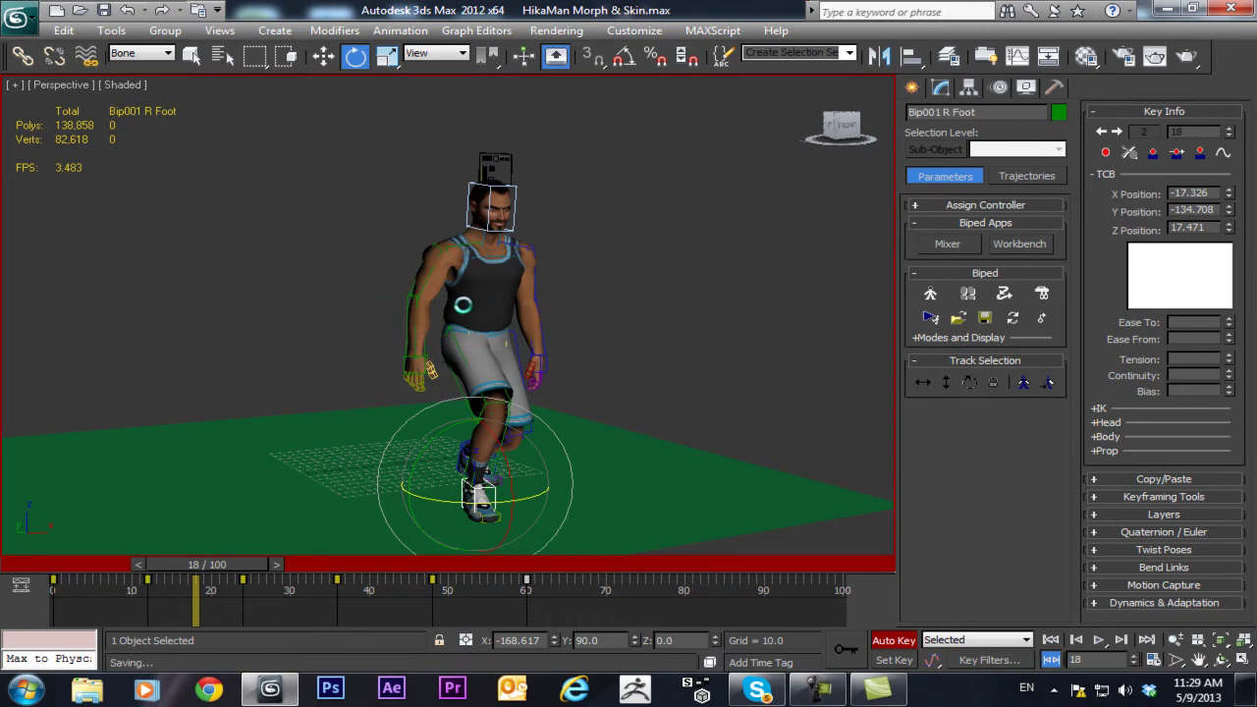
pyautogui.keyDown('alt'); pyautogui.moveTo(462, 305); pyautogui.dragTo(476, 385, button='middle'); pyautogui.keyUp('alt')
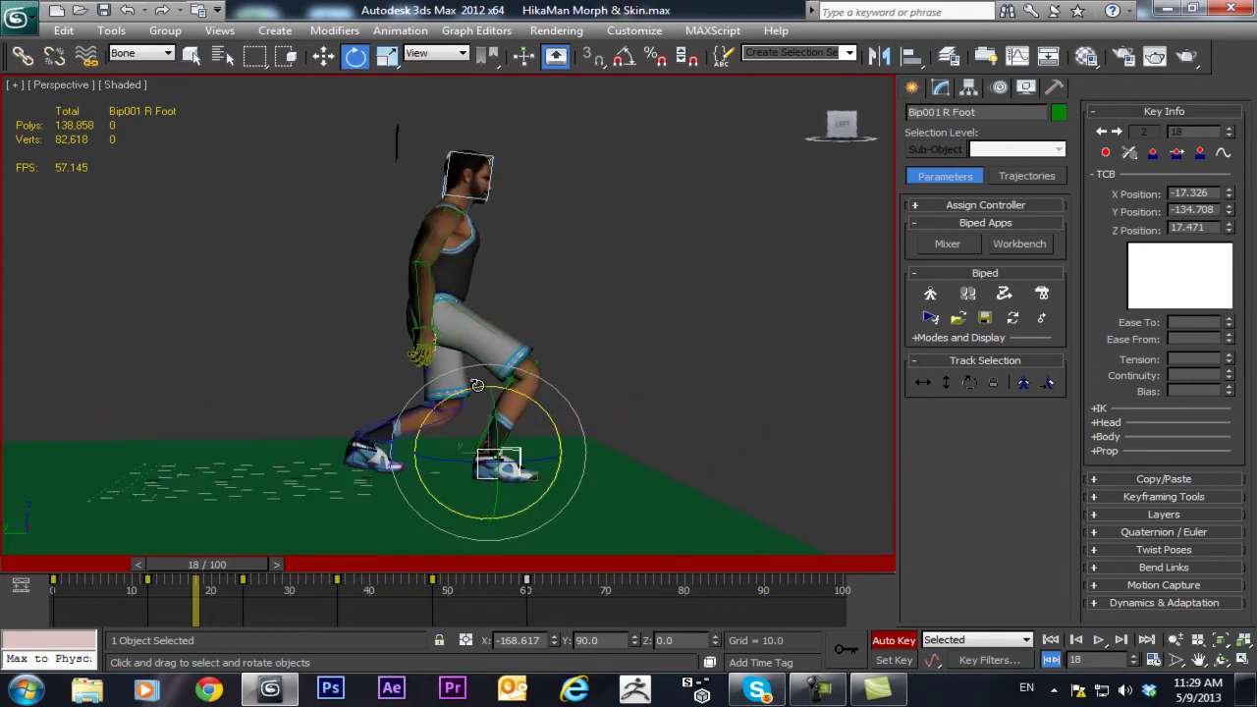
pyautogui.click(945, 383)
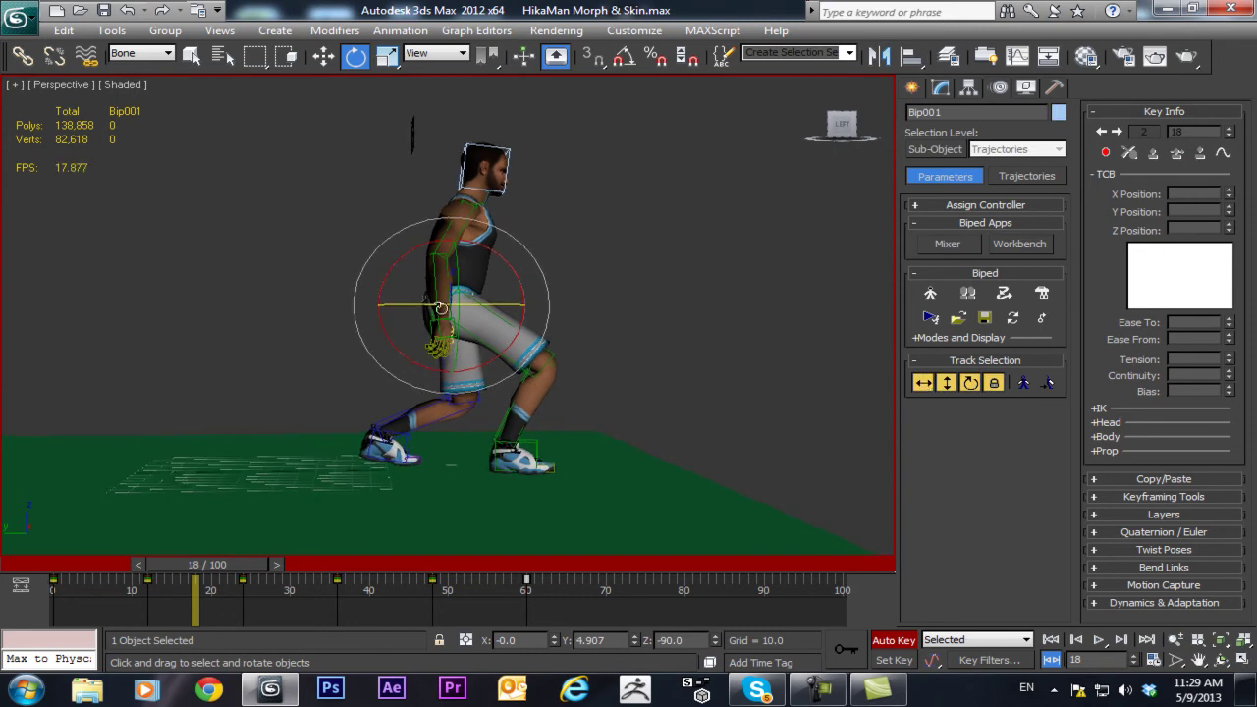
pyautogui.press('w')
pyautogui.moveTo(453, 263); pyautogui.dragTo(452, 233)
pyautogui.moveTo(397, 274)
pyautogui.mouseDown()
pyautogui.moveTo(342, 273)
pyautogui.moveTo(379, 276)
pyautogui.mouseUp()
# - Rotate the trailing left foot at frame 18 so that its toe points less steeply downward
pyautogui.click(387, 447)
pyautogui.press('e')
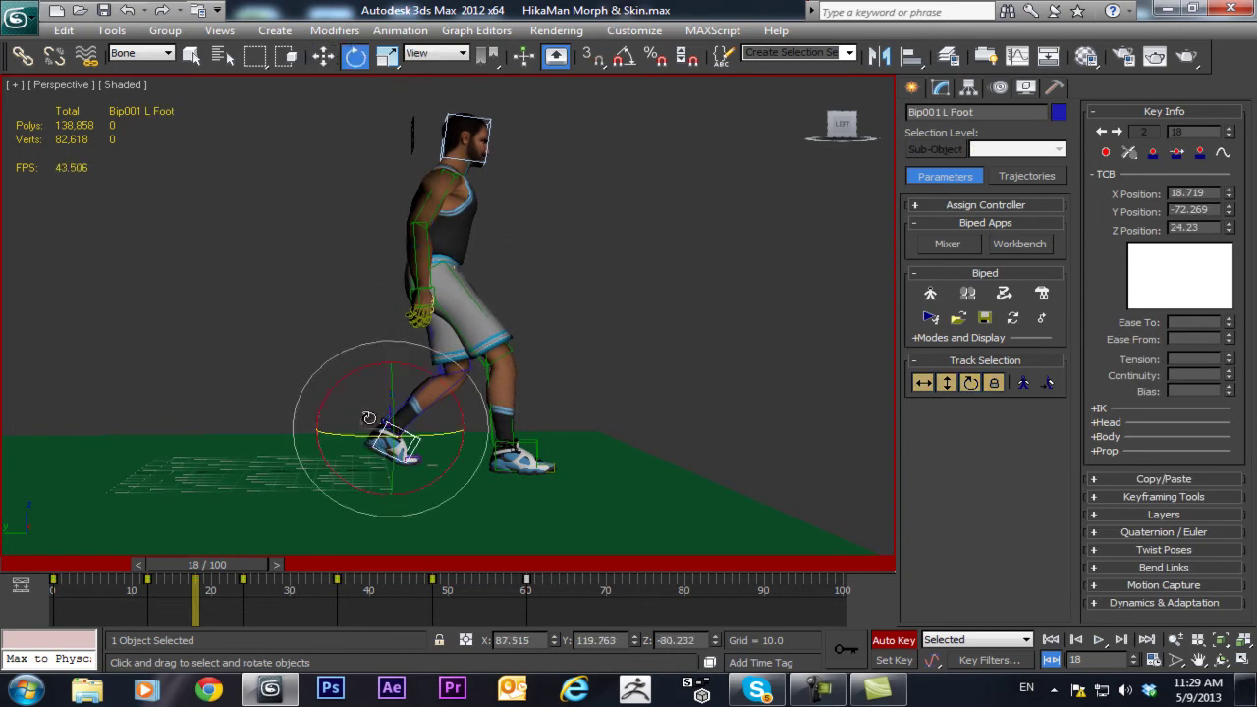
pyautogui.moveTo(360, 364); pyautogui.dragTo(339, 383)
pyautogui.rightClick(395, 385)
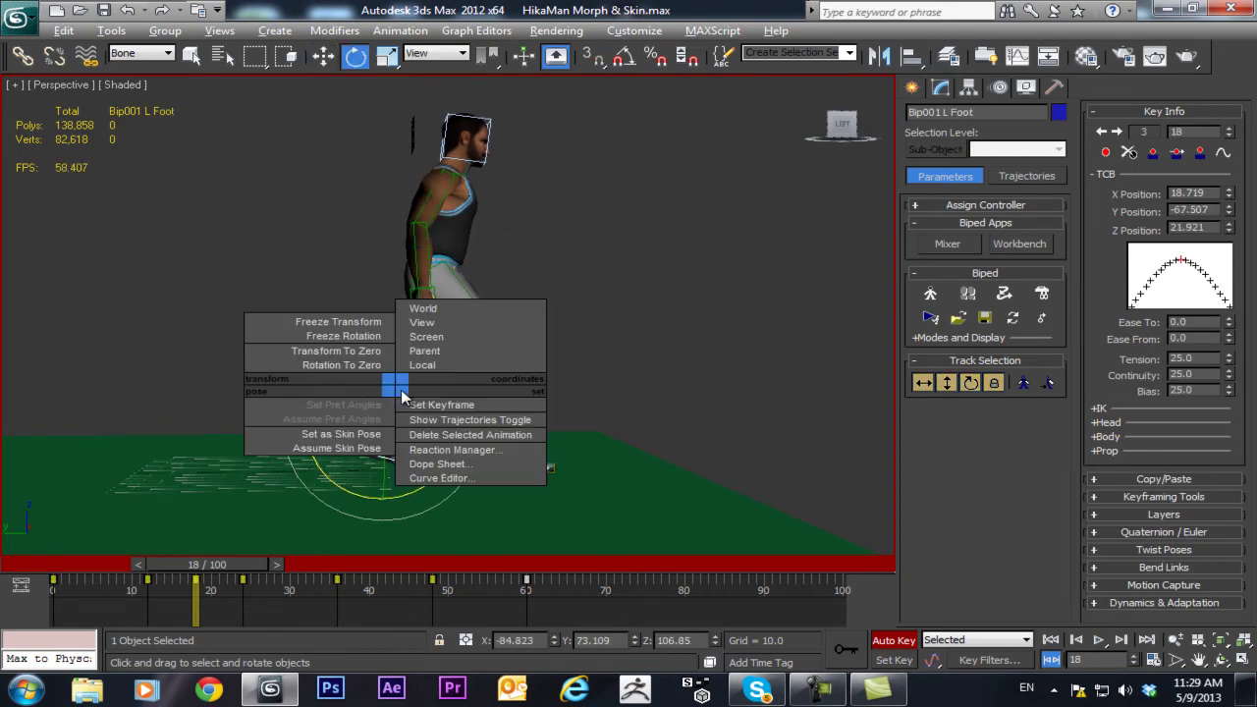
pyautogui.rightClick(563, 381)
pyautogui.rightClick(563, 381)
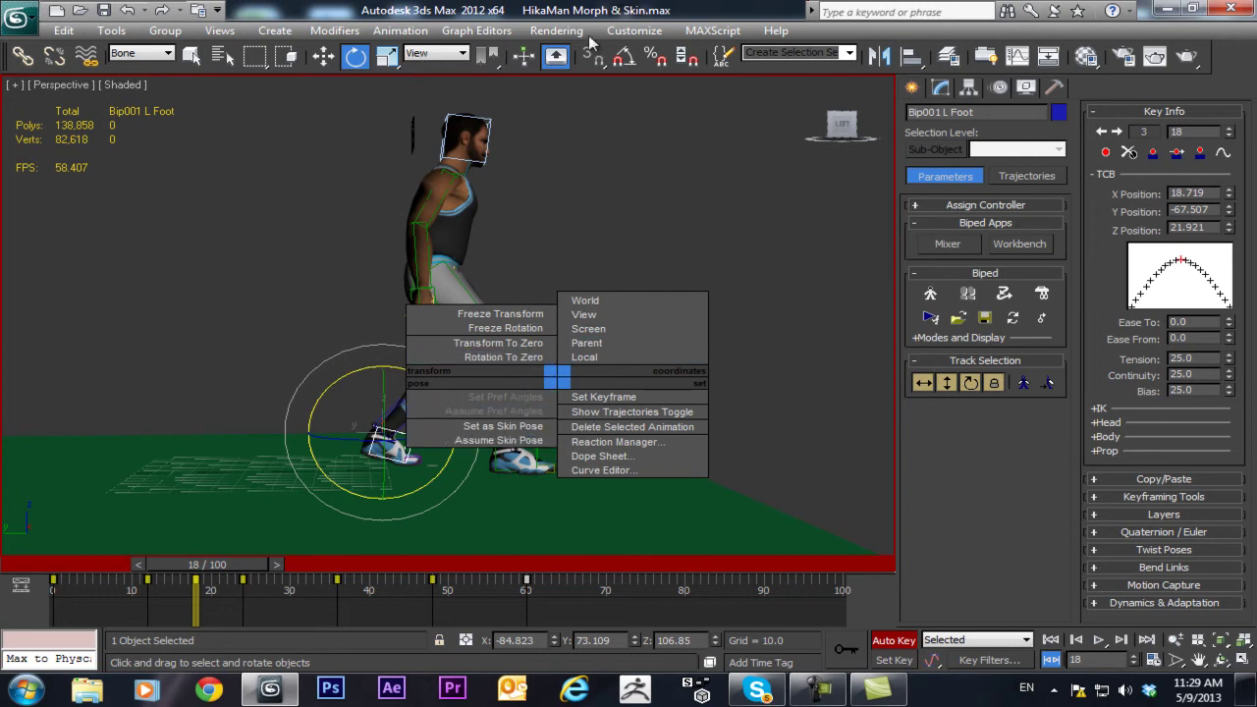
pyautogui.click(603, 8)
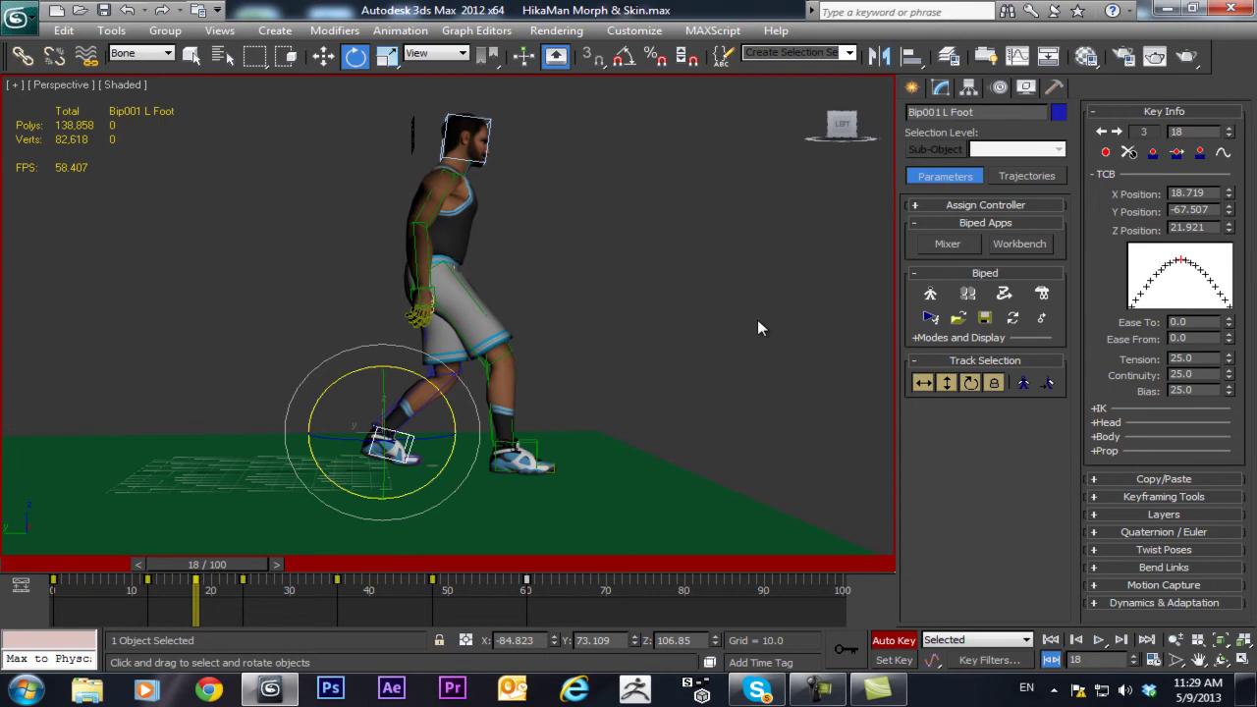
# - At frame 18, select the pelvis through the character mesh and rotate it slightly to adjust the hip pose
pyautogui.hotkey('ctrl', 'x')
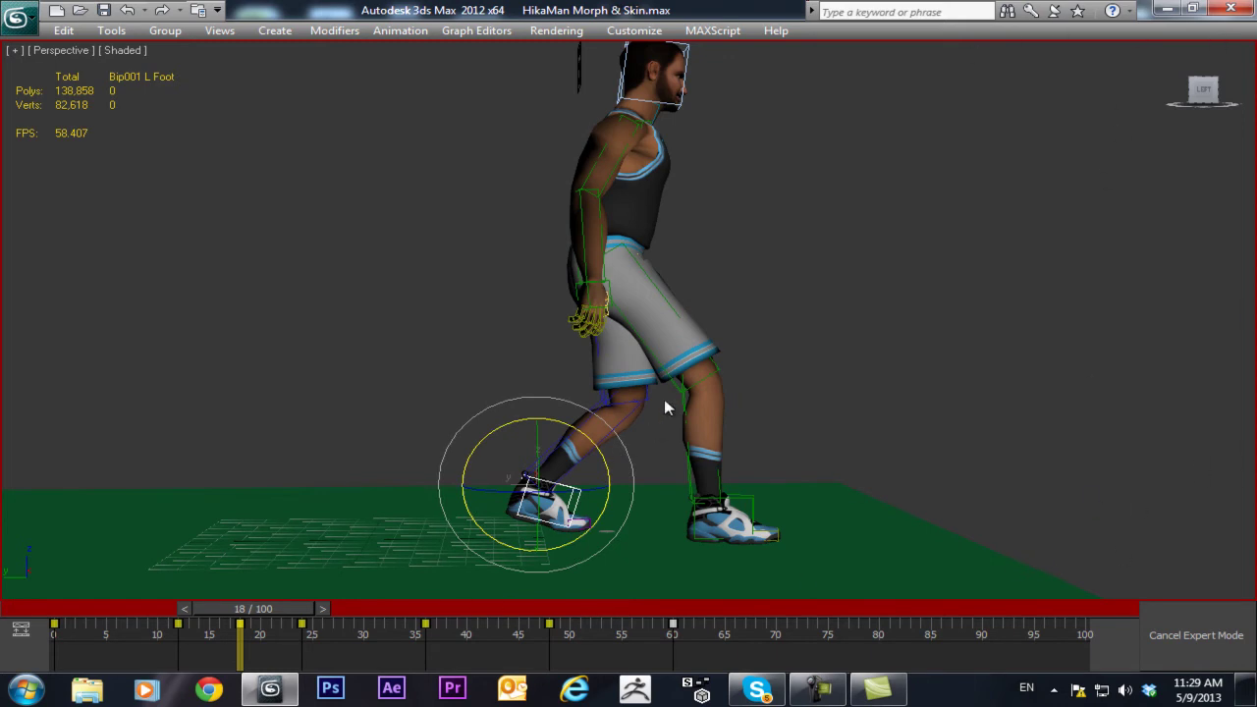
pyautogui.keyDown('alt'); pyautogui.moveTo(754, 299); pyautogui.dragTo(709, 312, button='middle'); pyautogui.keyUp('alt')
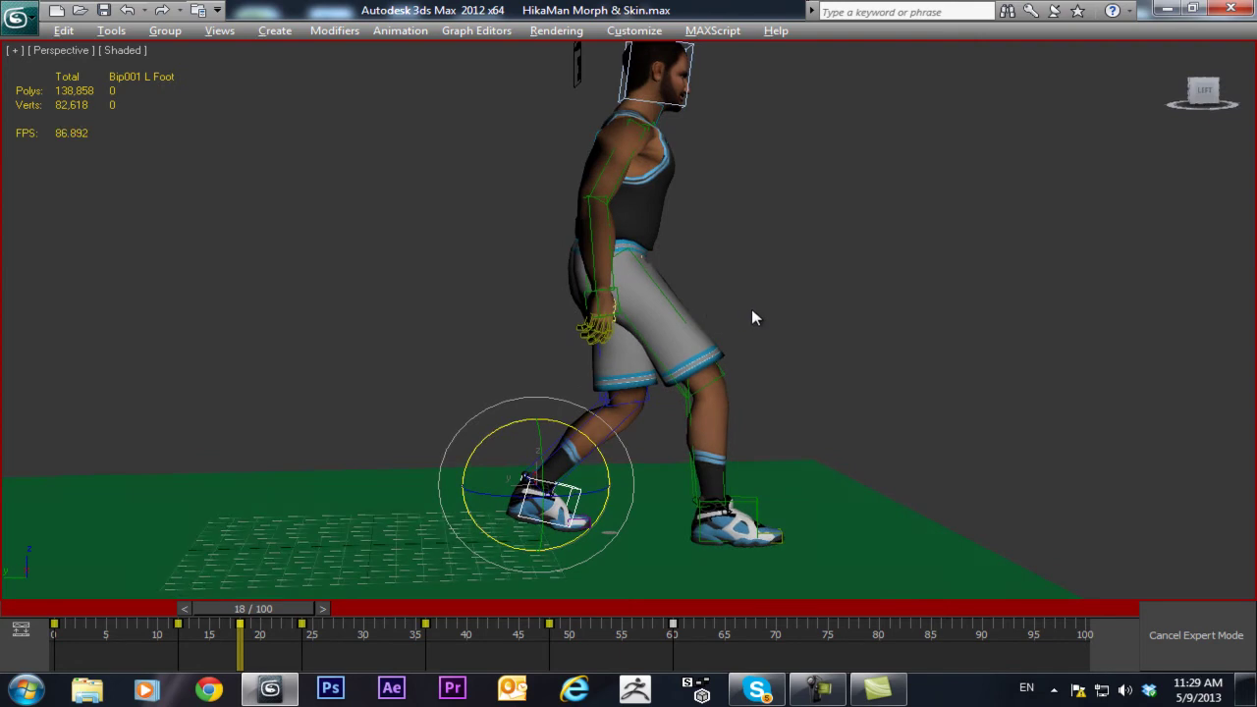
pyautogui.rightClick(752, 312)
pyautogui.click(766, 290)
pyautogui.keyDown('alt'); pyautogui.moveTo(769, 283); pyautogui.dragTo(438, 412, button='middle'); pyautogui.keyUp('alt')
pyautogui.keyDown('alt'); pyautogui.moveTo(499, 505); pyautogui.dragTo(478, 381, button='middle'); pyautogui.keyUp('alt')
pyautogui.moveTo(478, 381); pyautogui.dragTo(463, 393)
pyautogui.keyDown('alt'); pyautogui.moveTo(464, 393); pyautogui.dragTo(533, 302, button='middle'); pyautogui.keyUp('alt')
pyautogui.press('F3')
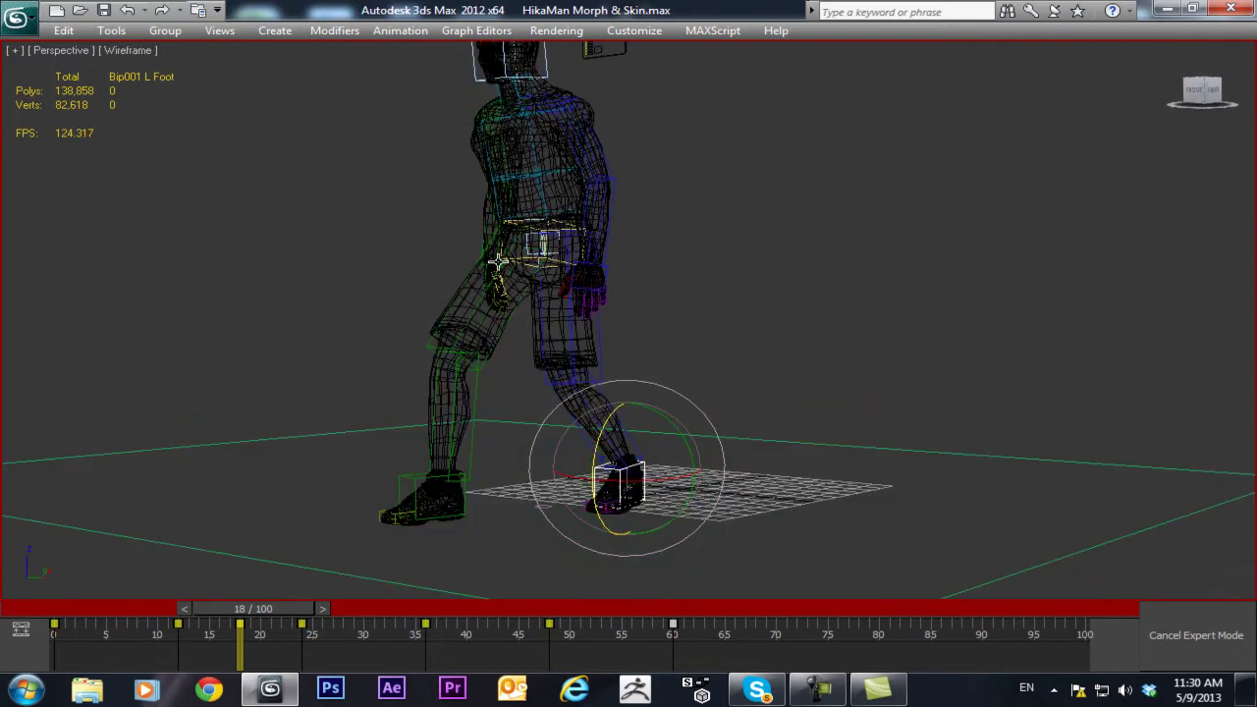
pyautogui.click(530, 246)
pyautogui.press('F3')
pyautogui.keyDown('alt'); pyautogui.moveTo(526, 254); pyautogui.dragTo(557, 211, button='middle'); pyautogui.keyUp('alt')
pyautogui.moveTo(557, 210); pyautogui.dragTo(556, 200)
# - At frame 18, select the right foot and move it backward and upward to about Y -125, Z 25
pyautogui.keyDown('alt'); pyautogui.moveTo(528, 318); pyautogui.dragTo(452, 444, button='middle'); pyautogui.keyUp('alt')
pyautogui.click(491, 407)
pyautogui.moveTo(236, 606)
pyautogui.mouseDown()
pyautogui.moveTo(148, 609)
pyautogui.moveTo(261, 609)
pyautogui.moveTo(236, 616)
pyautogui.mouseUp()
pyautogui.keyDown('alt'); pyautogui.moveTo(562, 269); pyautogui.dragTo(625, 338, button='middle'); pyautogui.keyUp('alt')
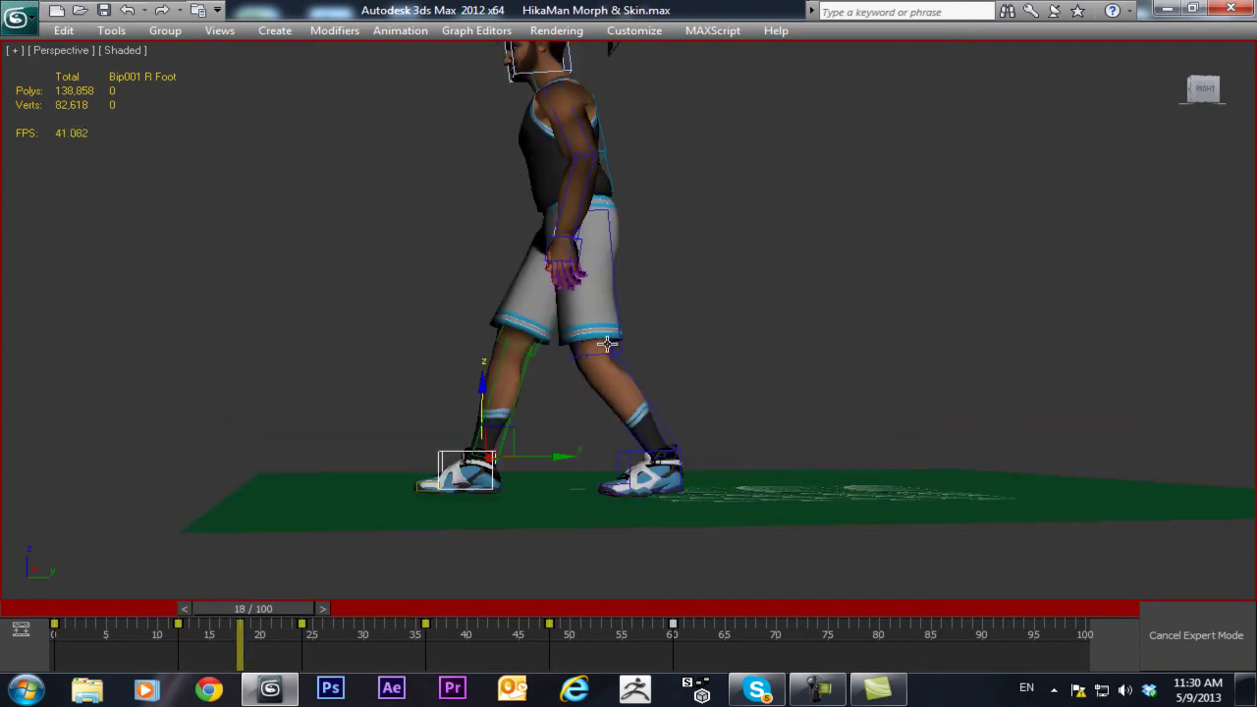
pyautogui.click(625, 338)
pyautogui.keyDown('alt'); pyautogui.moveTo(548, 392); pyautogui.dragTo(477, 423, button='middle'); pyautogui.keyUp('alt')
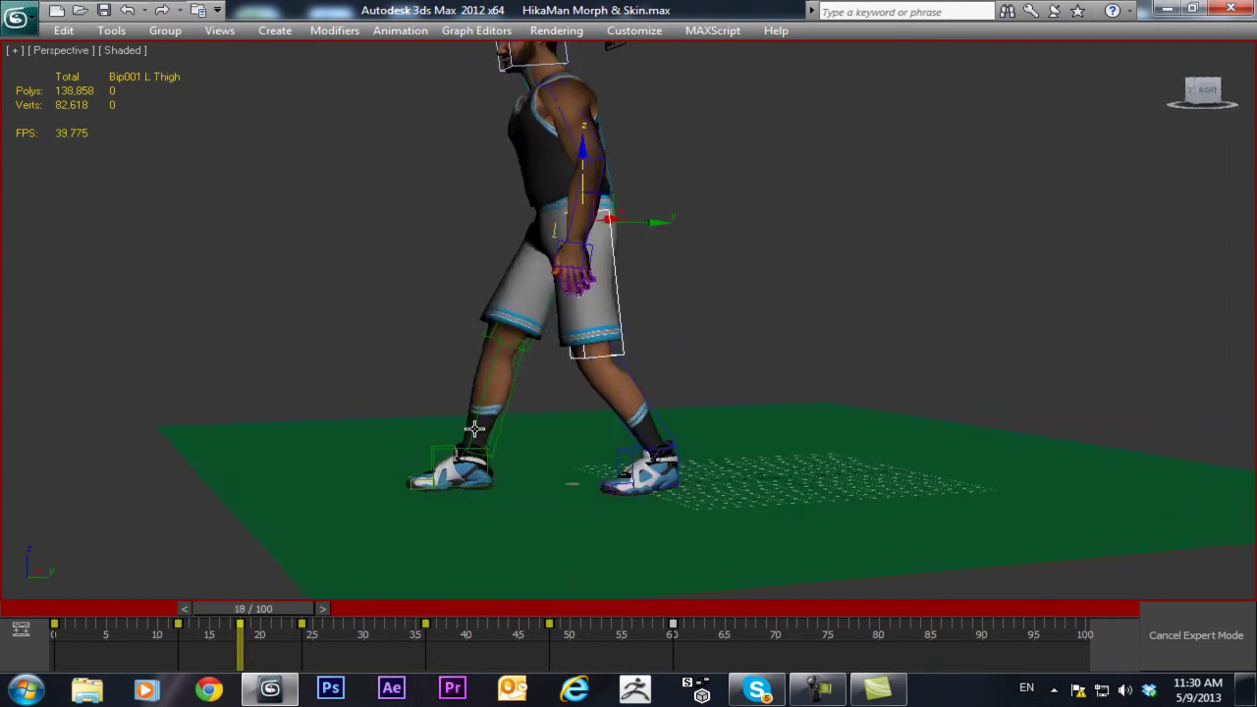
pyautogui.click(489, 476)
pyautogui.keyDown('alt'); pyautogui.moveTo(499, 517); pyautogui.dragTo(471, 508, button='middle'); pyautogui.keyUp('alt')
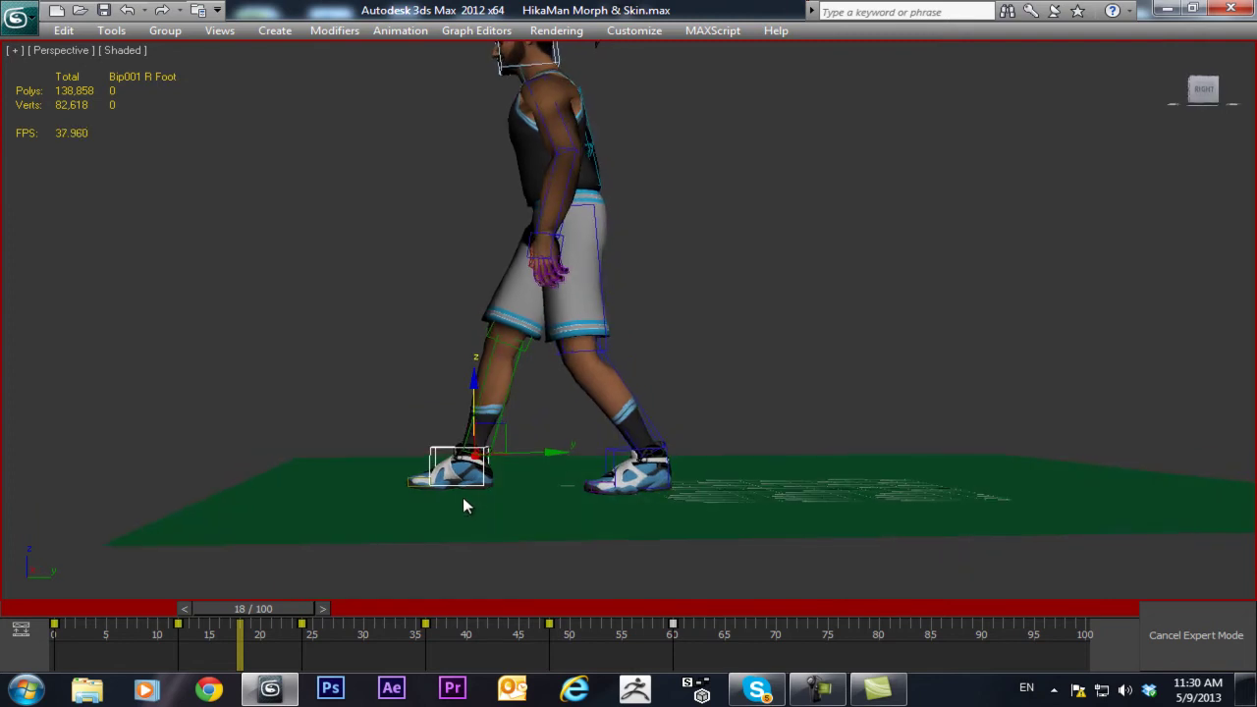
pyautogui.press('l')
pyautogui.moveTo(553, 269); pyautogui.dragTo(123, 481, button='middle')
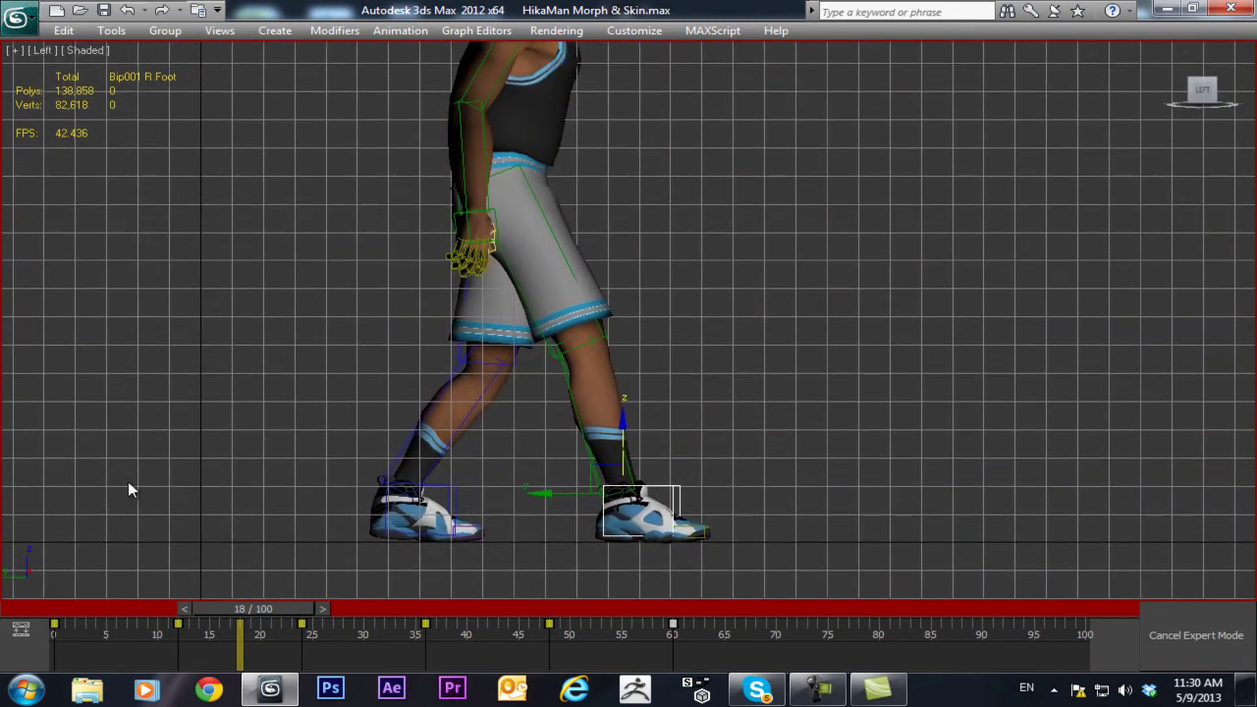
pyautogui.moveTo(233, 609)
pyautogui.mouseDown()
pyautogui.moveTo(170, 610)
pyautogui.moveTo(234, 611)
pyautogui.mouseUp()
pyautogui.moveTo(598, 467); pyautogui.dragTo(565, 447)
pyautogui.hotkey('ctrl', 'x')
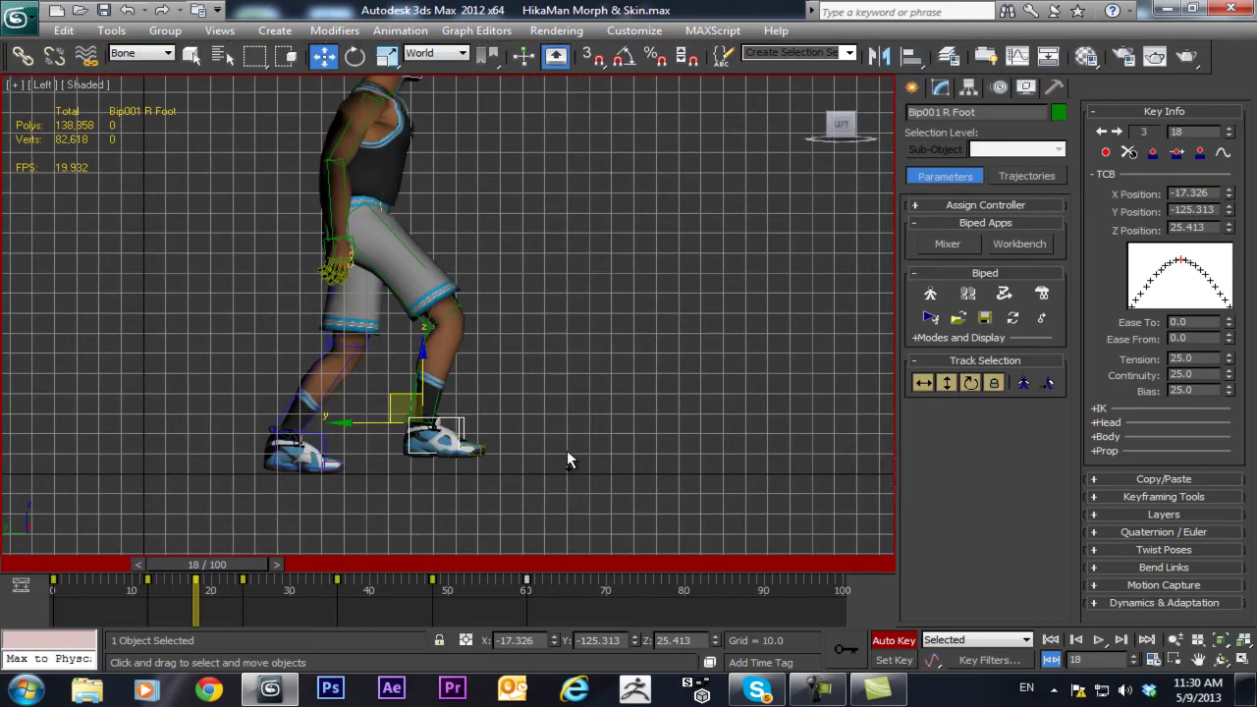
# - Set a free key for the right foot at frame 18 and rotate the foot so its toe points downward
pyautogui.click(1201, 154)
pyautogui.rightClick(456, 422)
pyautogui.click(511, 440)
pyautogui.moveTo(489, 396); pyautogui.dragTo(497, 433)
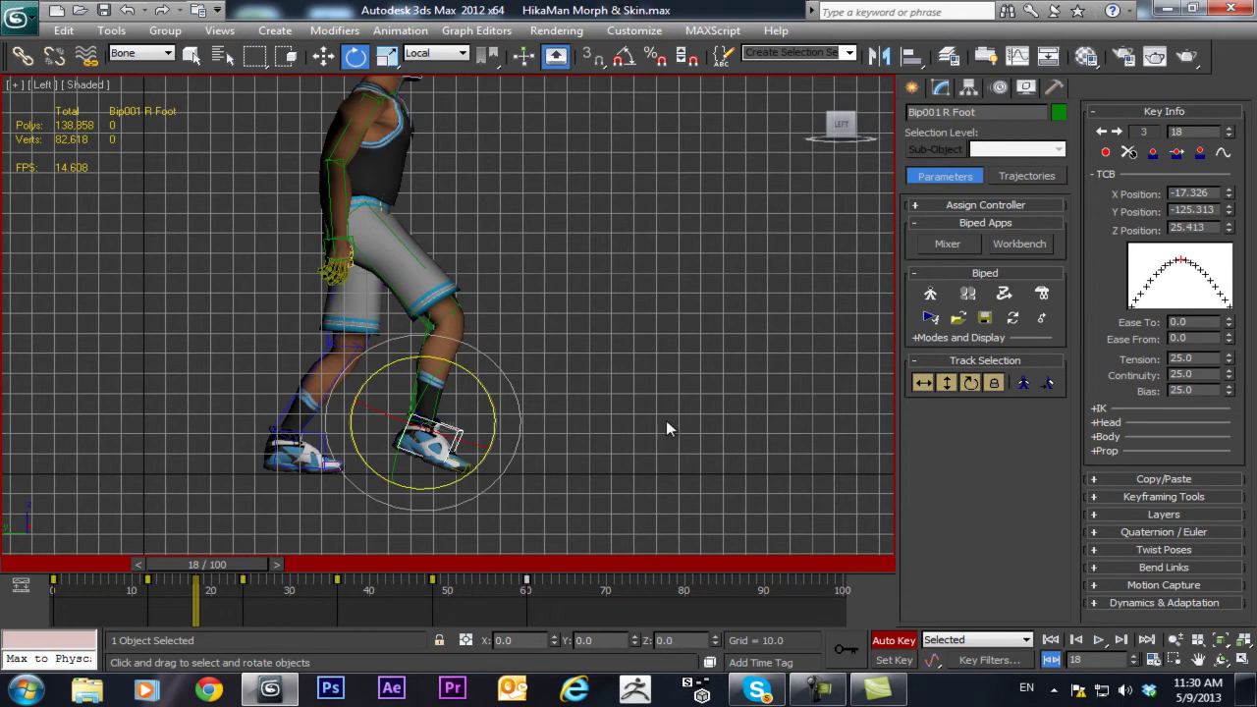
# - Go to frame 24, select the player bip set, and offset its keys from frame 24 onward by 12 frames, ending at frame 72
pyautogui.moveTo(224, 564); pyautogui.dragTo(266, 578)
pyautogui.press('e')
pyautogui.scroll(-3, 437, 353)
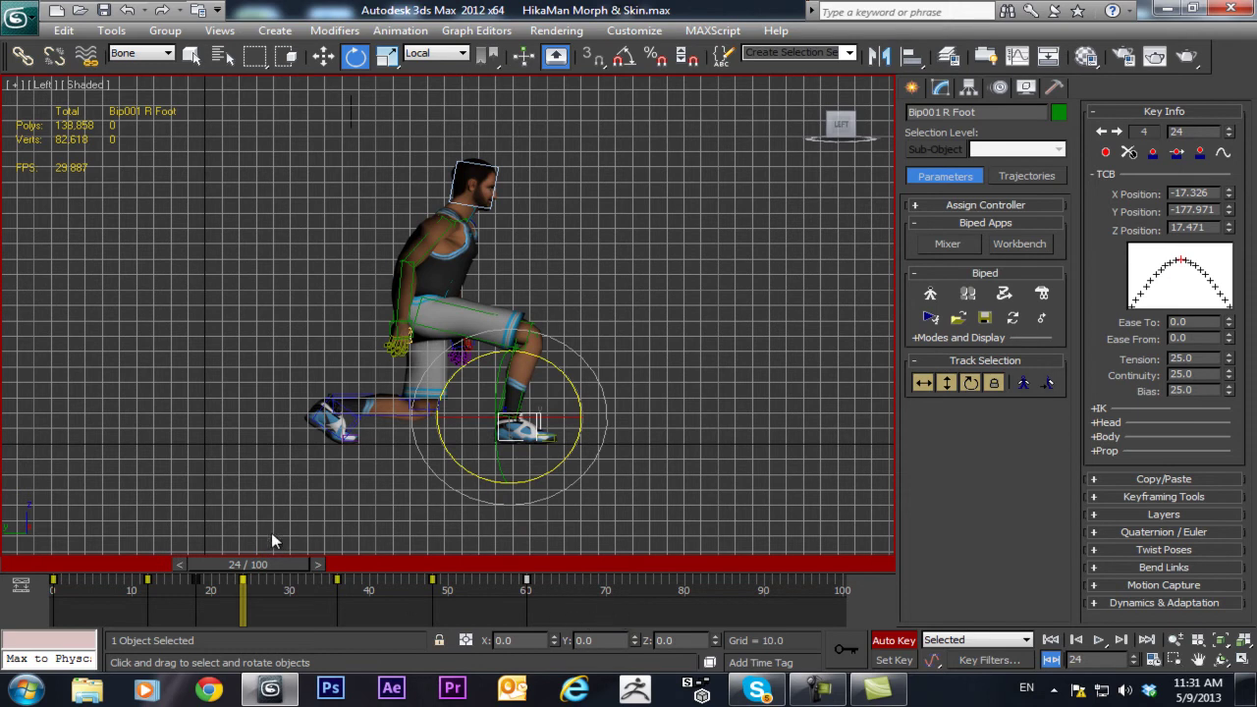
pyautogui.moveTo(211, 566)
pyautogui.mouseDown()
pyautogui.moveTo(155, 564)
pyautogui.moveTo(230, 582)
pyautogui.mouseUp()
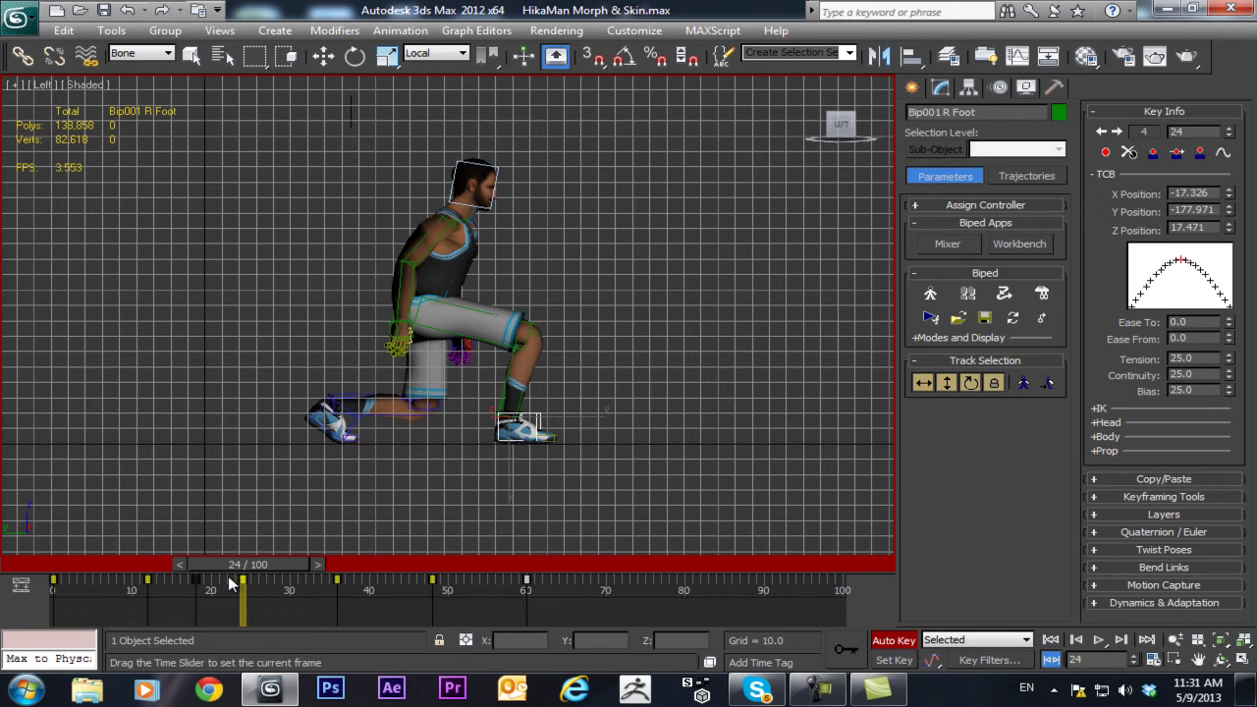
pyautogui.moveTo(232, 584)
pyautogui.mouseDown()
pyautogui.moveTo(175, 578)
pyautogui.moveTo(241, 586)
pyautogui.moveTo(230, 589)
pyautogui.mouseUp()
pyautogui.press('e')
pyautogui.click(815, 53)
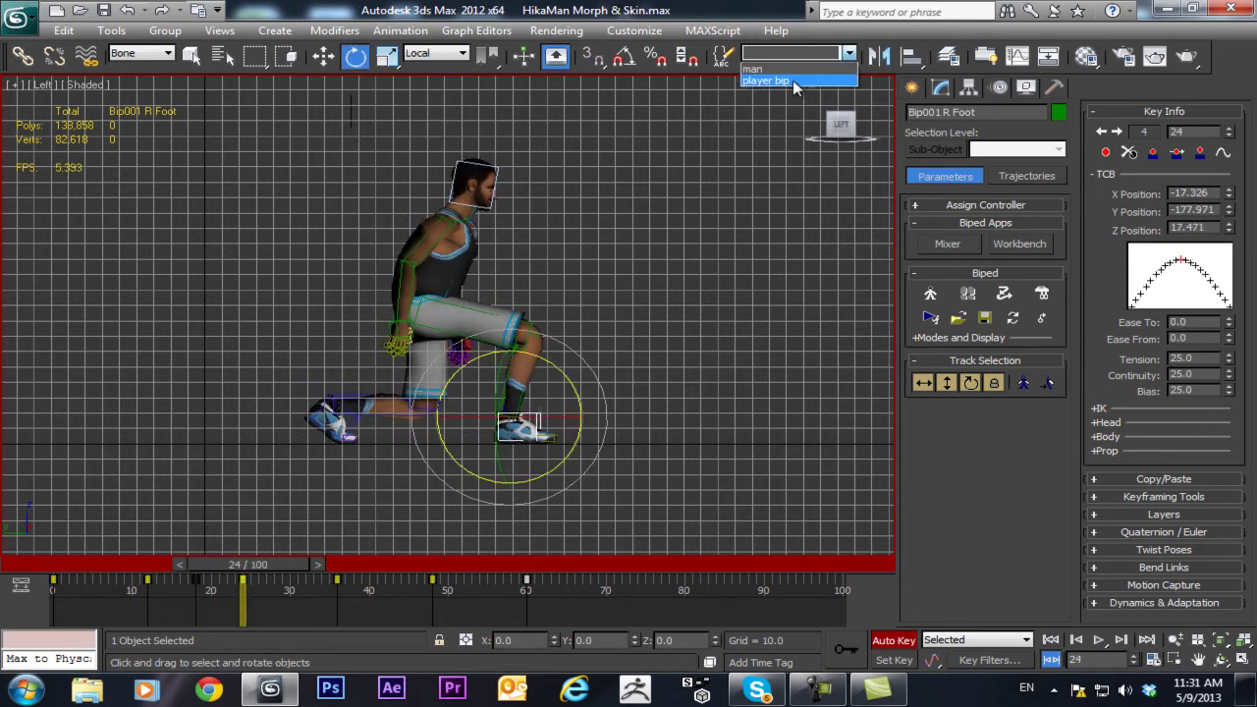
pyautogui.click(793, 81)
pyautogui.moveTo(223, 605); pyautogui.dragTo(633, 590)
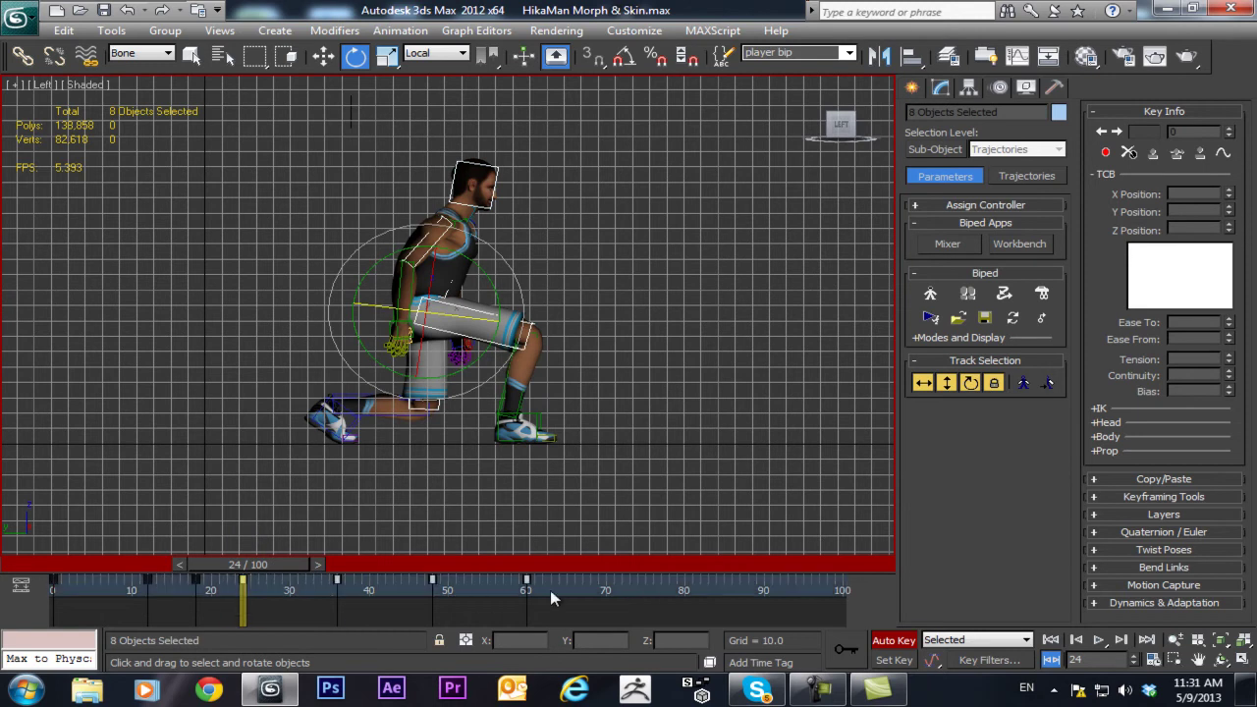
pyautogui.moveTo(243, 588)
pyautogui.mouseDown()
pyautogui.moveTo(337, 588)
pyautogui.moveTo(244, 590)
pyautogui.mouseUp()
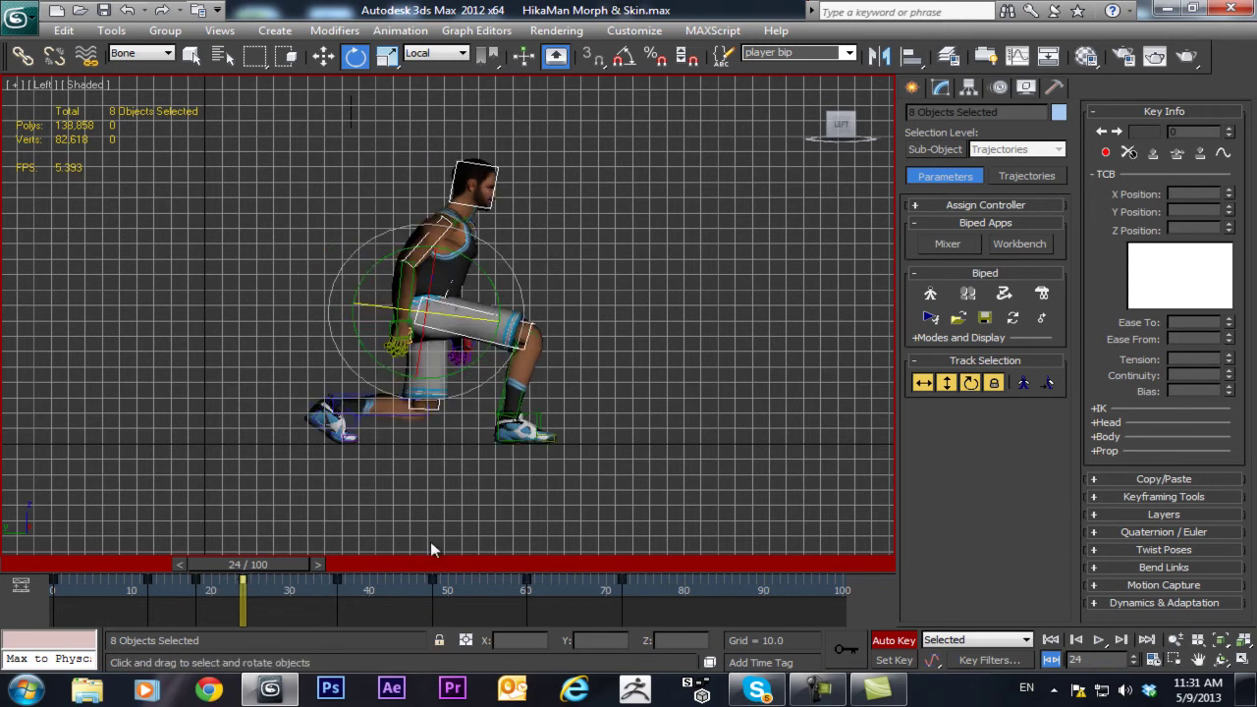
# - At frame 24, move the centre of mass up and backward to about Y -116, Z 114
pyautogui.click(923, 383)
pyautogui.click(486, 324)
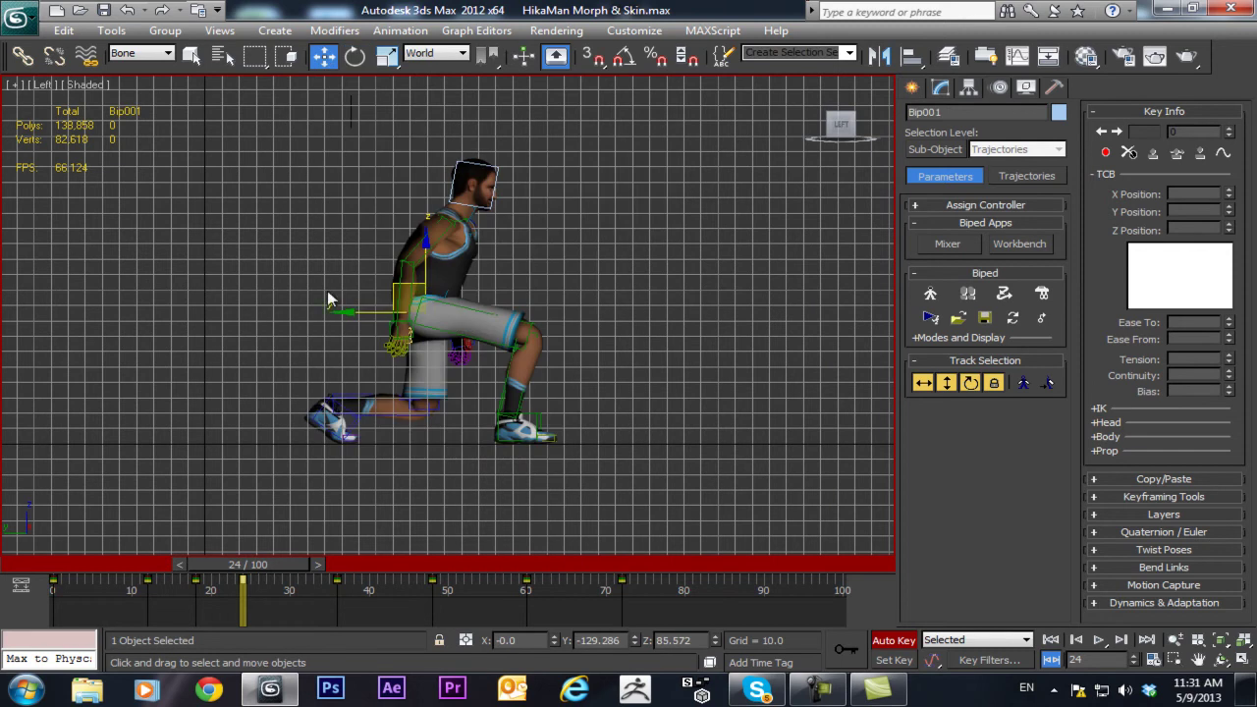
pyautogui.moveTo(422, 269); pyautogui.dragTo(420, 236)
pyautogui.moveTo(383, 281); pyautogui.dragTo(359, 281)
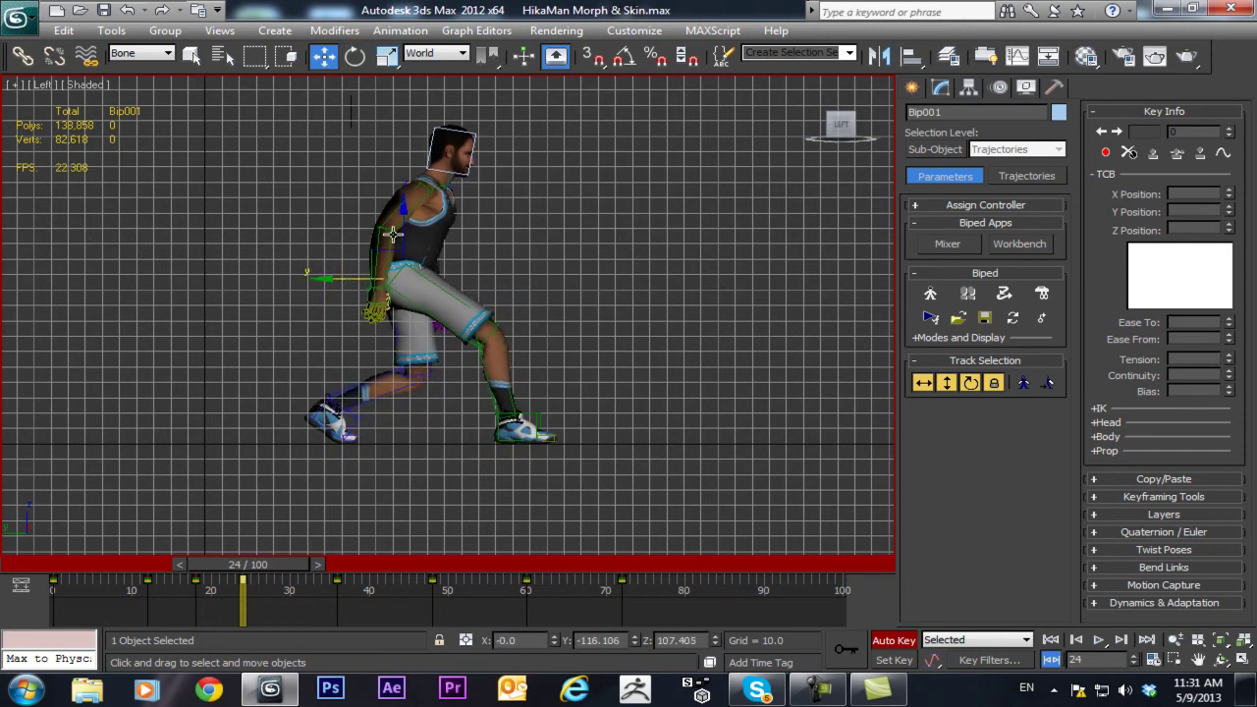
pyautogui.moveTo(406, 224); pyautogui.dragTo(407, 214)
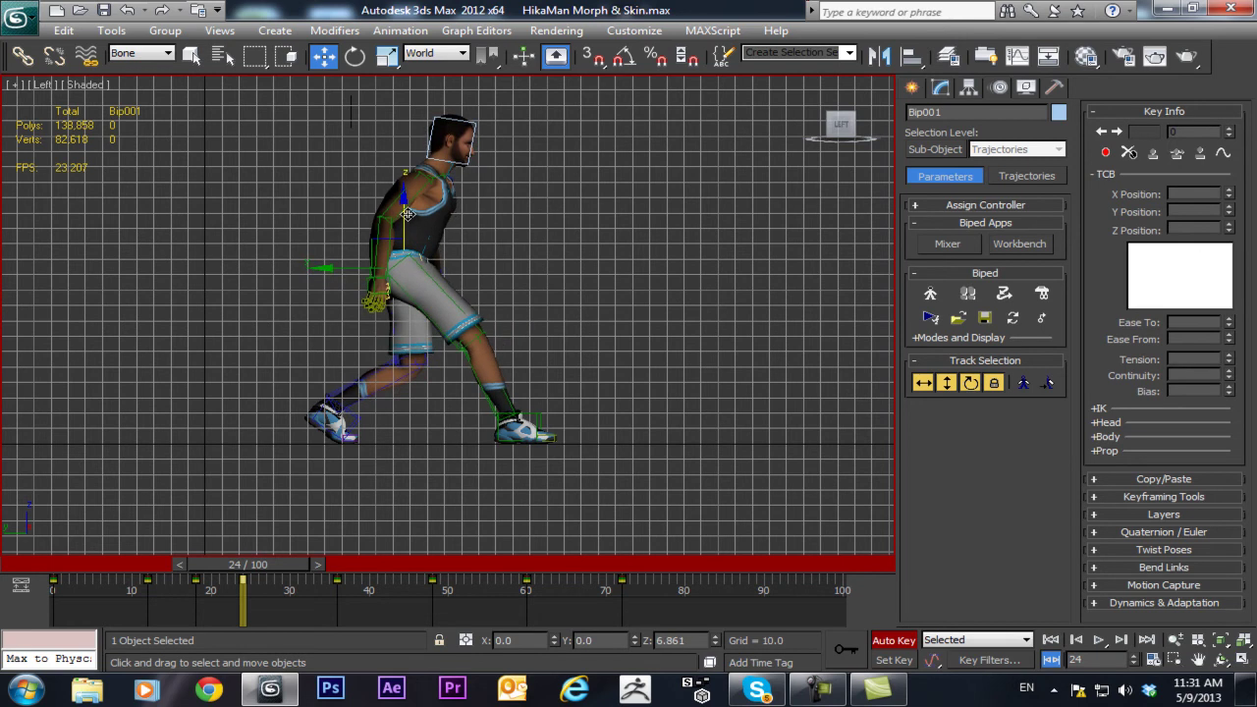
# - Rotate the trailing left foot at frame 24 so that its toe points less steeply downward
pyautogui.click(327, 403)
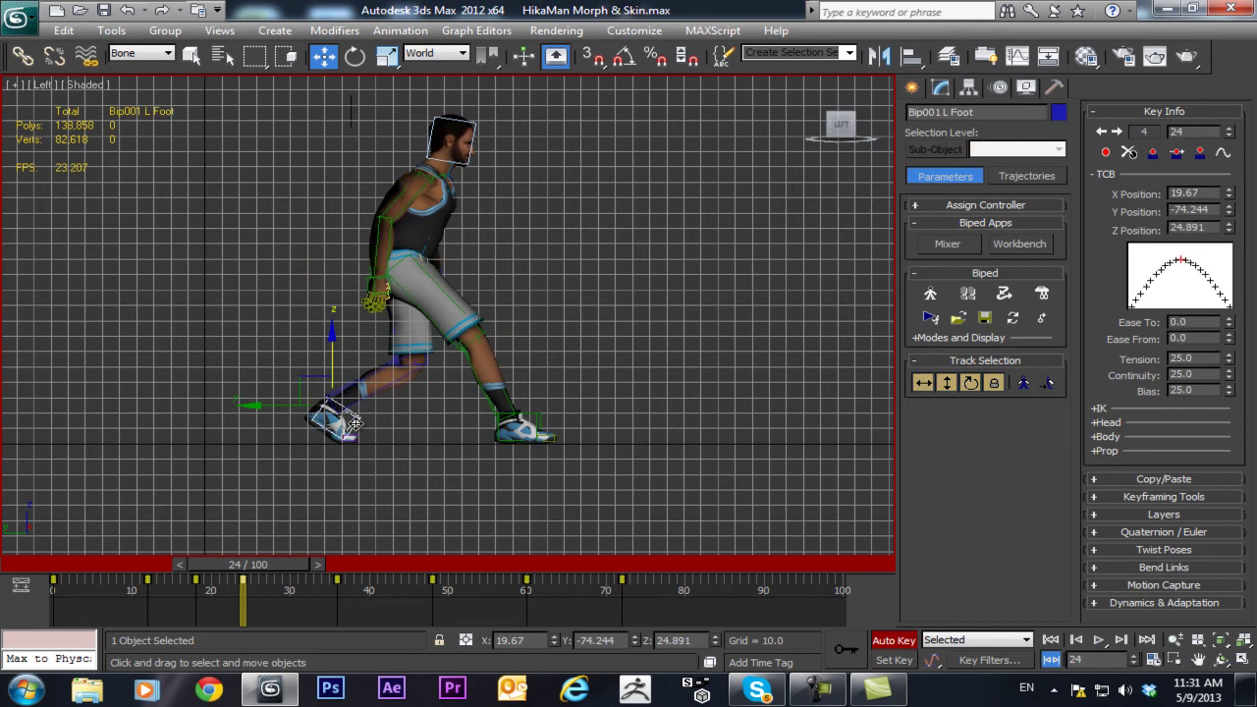
pyautogui.press('e')
pyautogui.moveTo(336, 337); pyautogui.dragTo(291, 361)
# - Tilt the pelvis slightly sideways at frame 24, working from the front view
pyautogui.press('f')
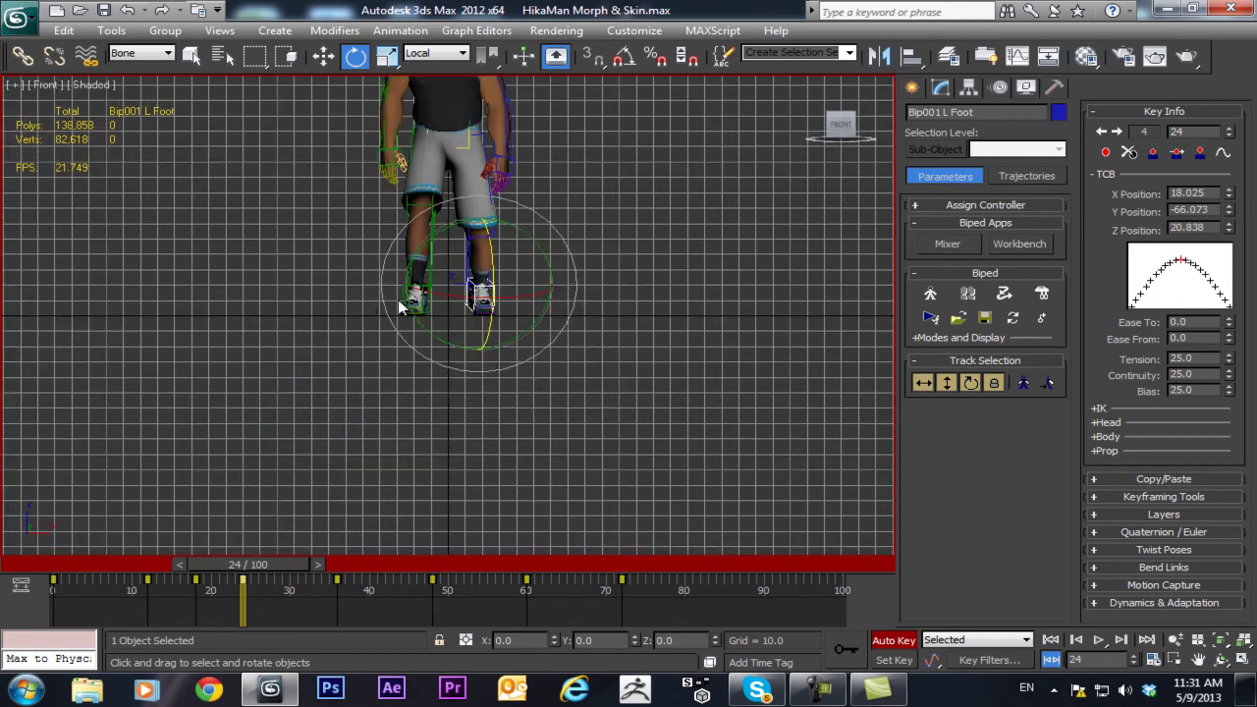
pyautogui.scroll(3, 389, 432)
pyautogui.scroll(2, 390, 432)
pyautogui.moveTo(390, 433); pyautogui.dragTo(456, 376, button='middle')
pyautogui.click(512, 293)
pyautogui.moveTo(480, 266); pyautogui.dragTo(405, 248)
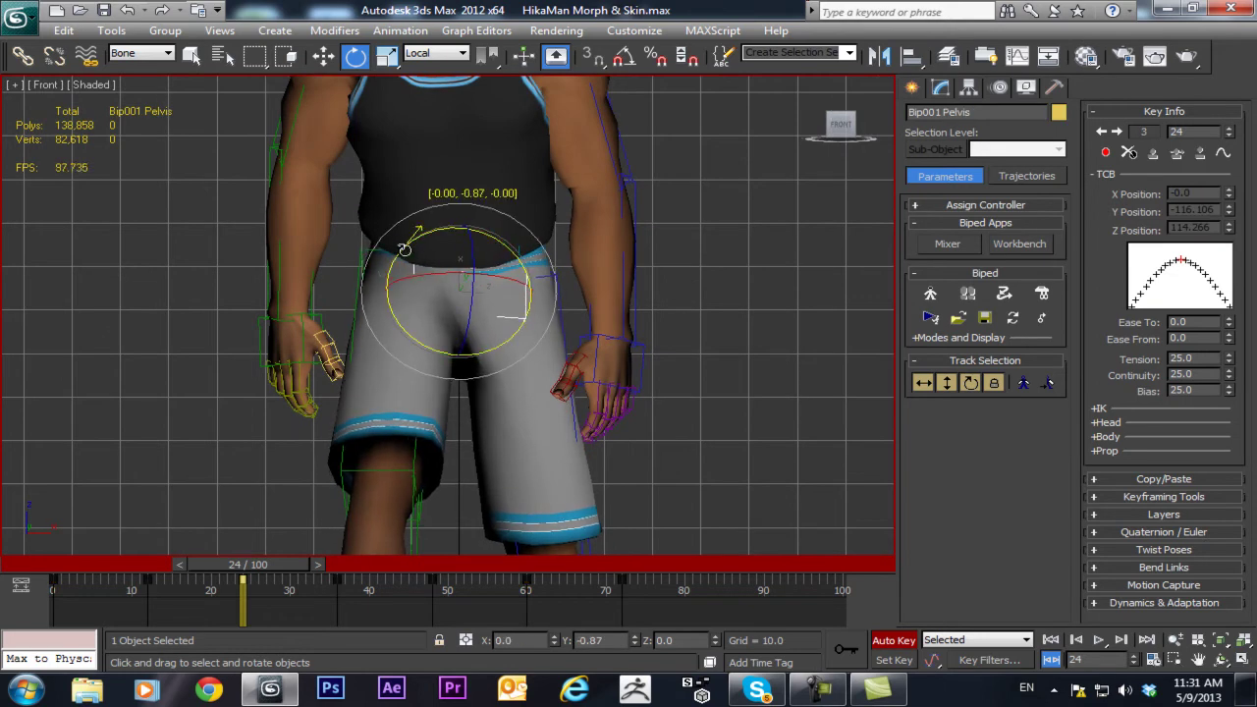
# - Rotate the leading right foot at frame 24 so that its heel lifts slightly off the ground
pyautogui.press('p')
pyautogui.press('z')
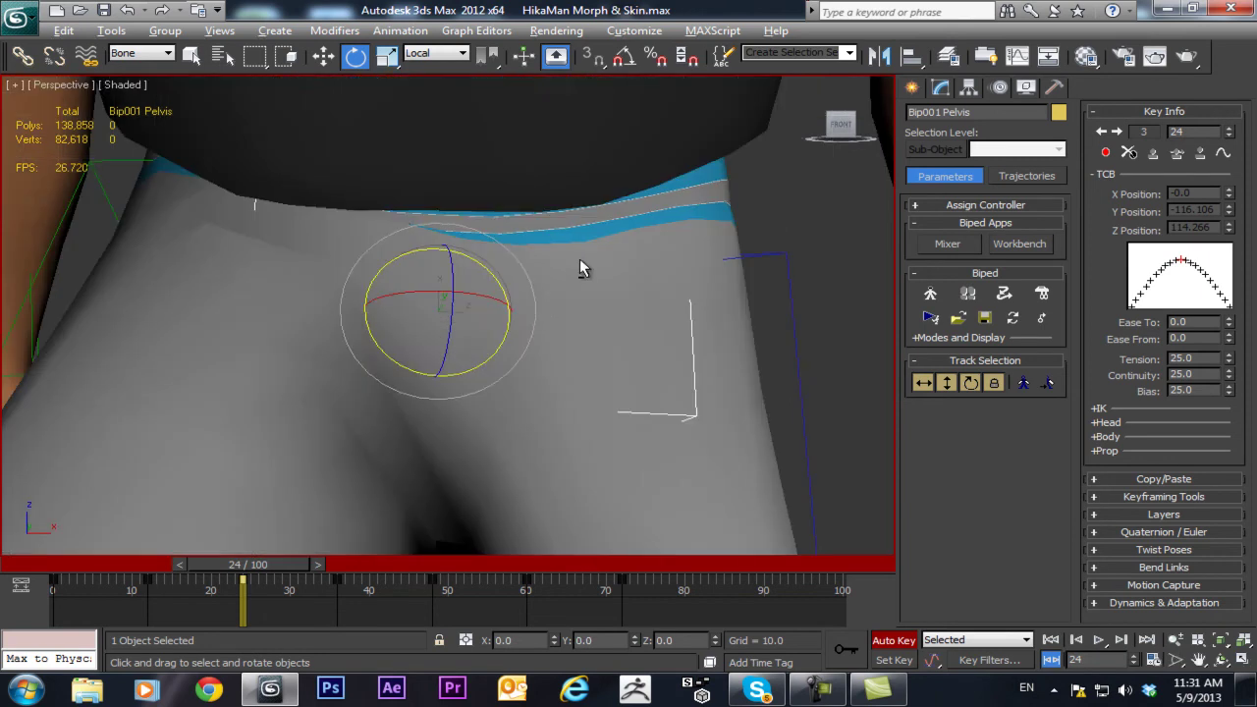
pyautogui.scroll(-4, 579, 258)
pyautogui.keyDown('alt'); pyautogui.moveTo(497, 364); pyautogui.dragTo(334, 325, button='middle'); pyautogui.keyUp('alt')
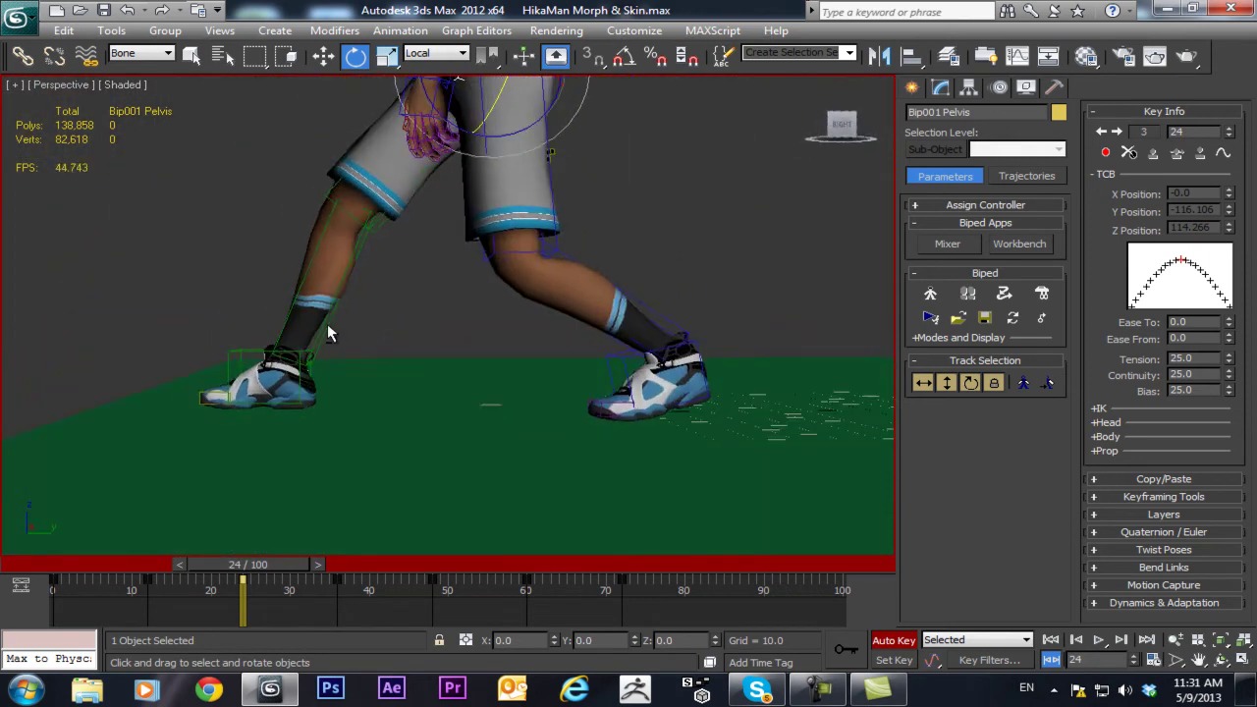
pyautogui.click(238, 356)
pyautogui.keyDown('alt'); pyautogui.moveTo(239, 356); pyautogui.dragTo(317, 360, button='middle'); pyautogui.keyUp('alt')
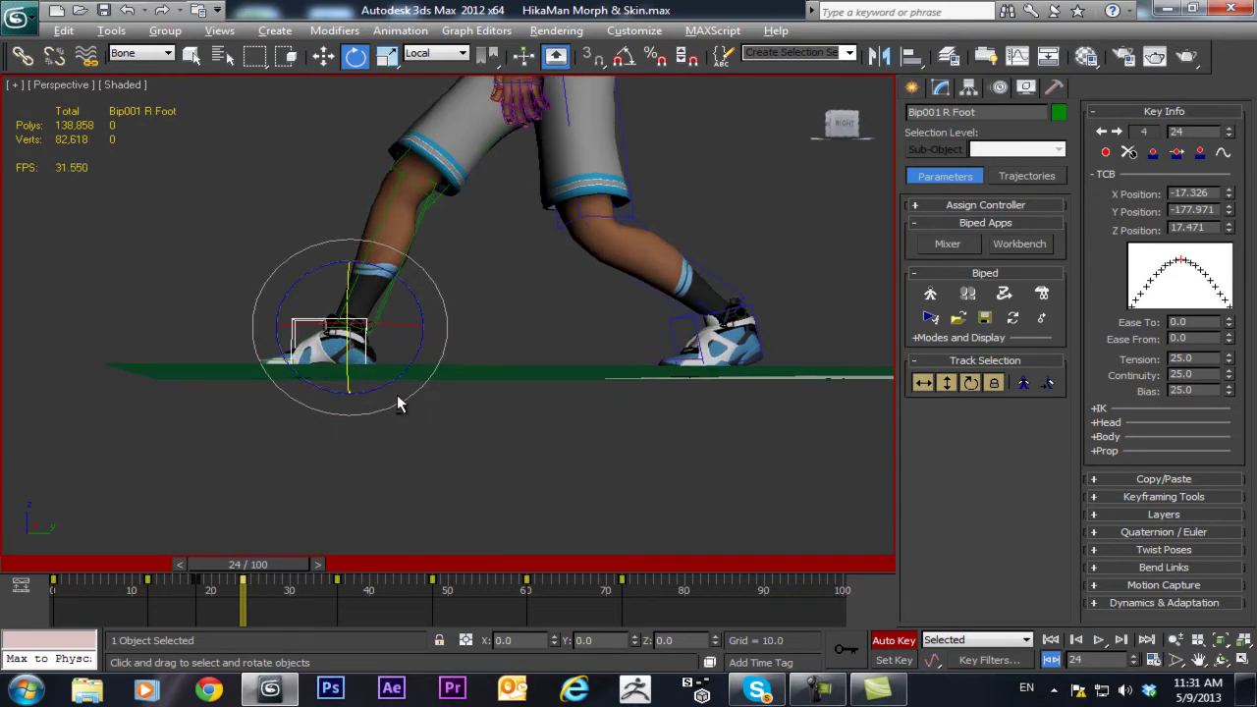
pyautogui.keyDown('alt'); pyautogui.moveTo(396, 405); pyautogui.dragTo(393, 376, button='middle'); pyautogui.keyUp('alt')
pyautogui.moveTo(410, 364); pyautogui.dragTo(413, 348)
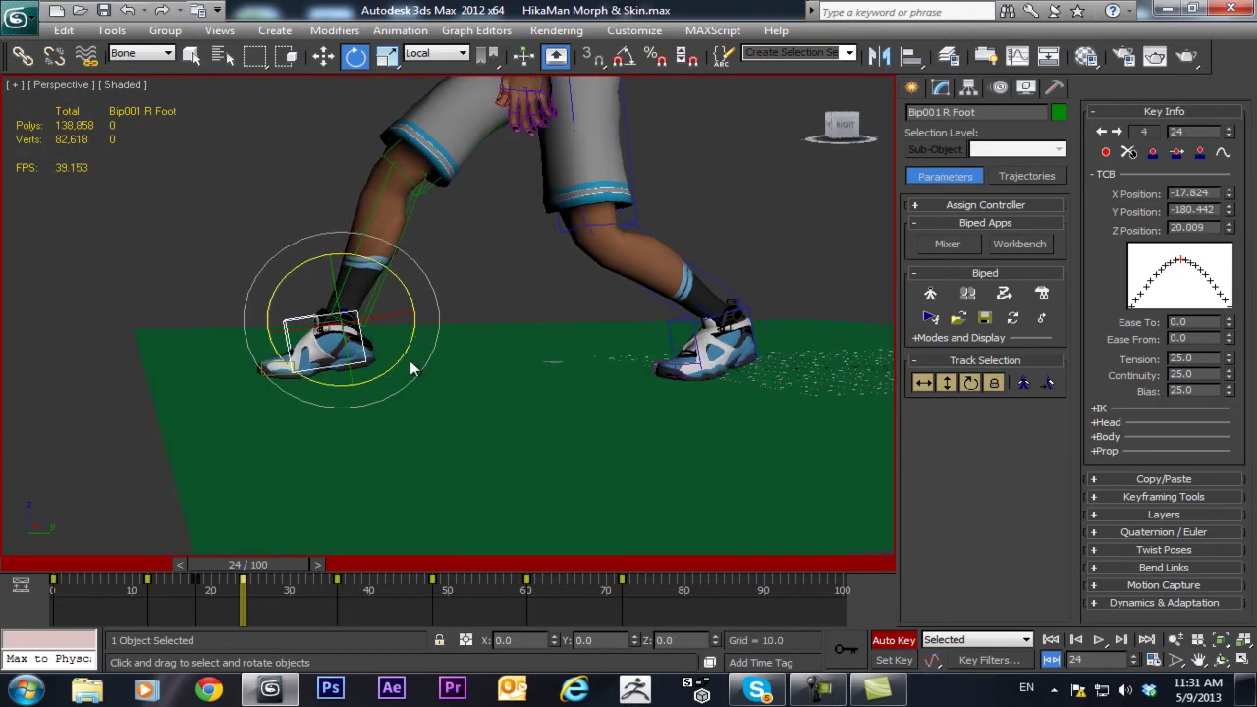
# - Select the left calf at frame 24 and rotate it to refine the bend of the trailing leg
pyautogui.keyDown('alt'); pyautogui.moveTo(411, 349); pyautogui.dragTo(511, 377, button='middle'); pyautogui.keyUp('alt')
pyautogui.click(382, 360)
pyautogui.keyDown('alt'); pyautogui.moveTo(382, 359); pyautogui.dragTo(457, 343, button='middle'); pyautogui.keyUp('alt')
pyautogui.moveTo(457, 344); pyautogui.dragTo(461, 354)
pyautogui.keyDown('alt'); pyautogui.moveTo(462, 354); pyautogui.dragTo(449, 374, button='middle'); pyautogui.keyUp('alt')
pyautogui.moveTo(449, 374); pyautogui.dragTo(443, 371)
pyautogui.keyDown('alt'); pyautogui.moveTo(444, 371); pyautogui.dragTo(432, 367, button='middle'); pyautogui.keyUp('alt')
pyautogui.moveTo(432, 368); pyautogui.dragTo(424, 365)
pyautogui.keyDown('alt'); pyautogui.moveTo(424, 365); pyautogui.dragTo(355, 370, button='middle'); pyautogui.keyUp('alt')
# - Return to frame 18 and raise the biped's centre of mass to about Z 129
pyautogui.moveTo(245, 575)
pyautogui.mouseDown()
pyautogui.moveTo(145, 579)
pyautogui.moveTo(424, 589)
pyautogui.moveTo(222, 588)
pyautogui.moveTo(243, 589)
pyautogui.mouseUp()
pyautogui.press('e')
pyautogui.keyDown('alt'); pyautogui.moveTo(245, 530); pyautogui.dragTo(201, 531, button='middle'); pyautogui.keyUp('alt')
pyautogui.moveTo(248, 574); pyautogui.dragTo(216, 568)
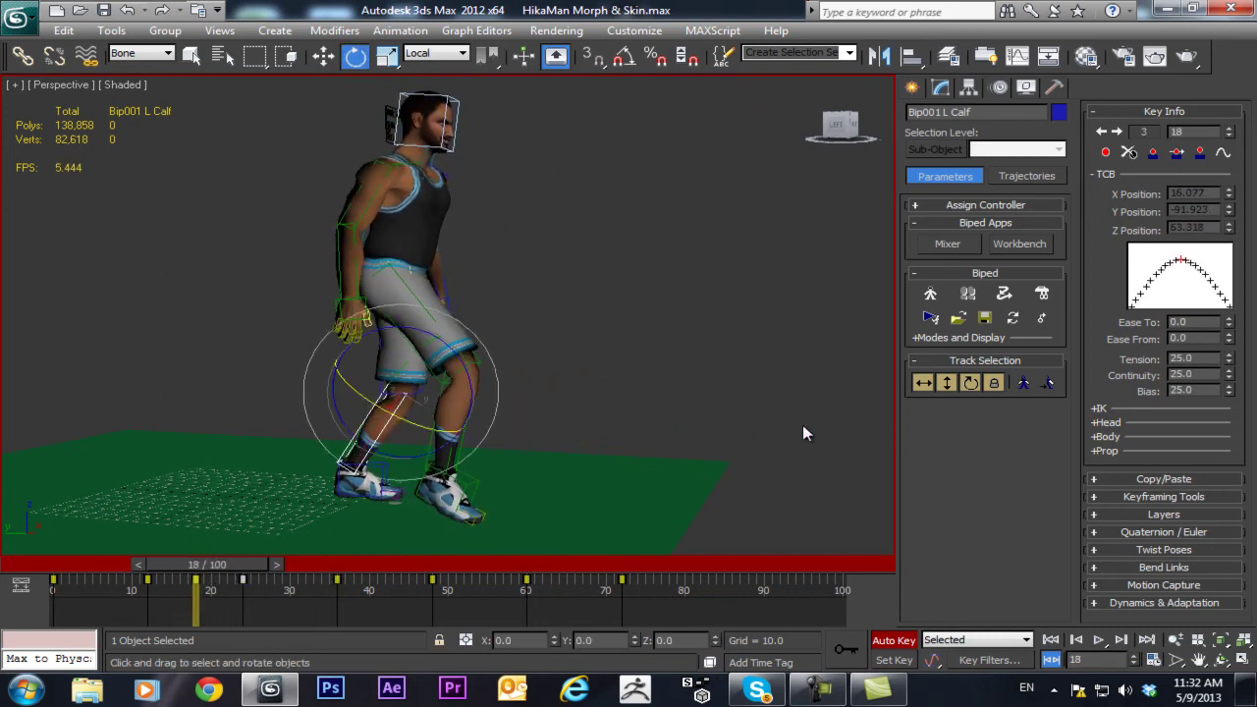
pyautogui.click(968, 383)
pyautogui.press('w')
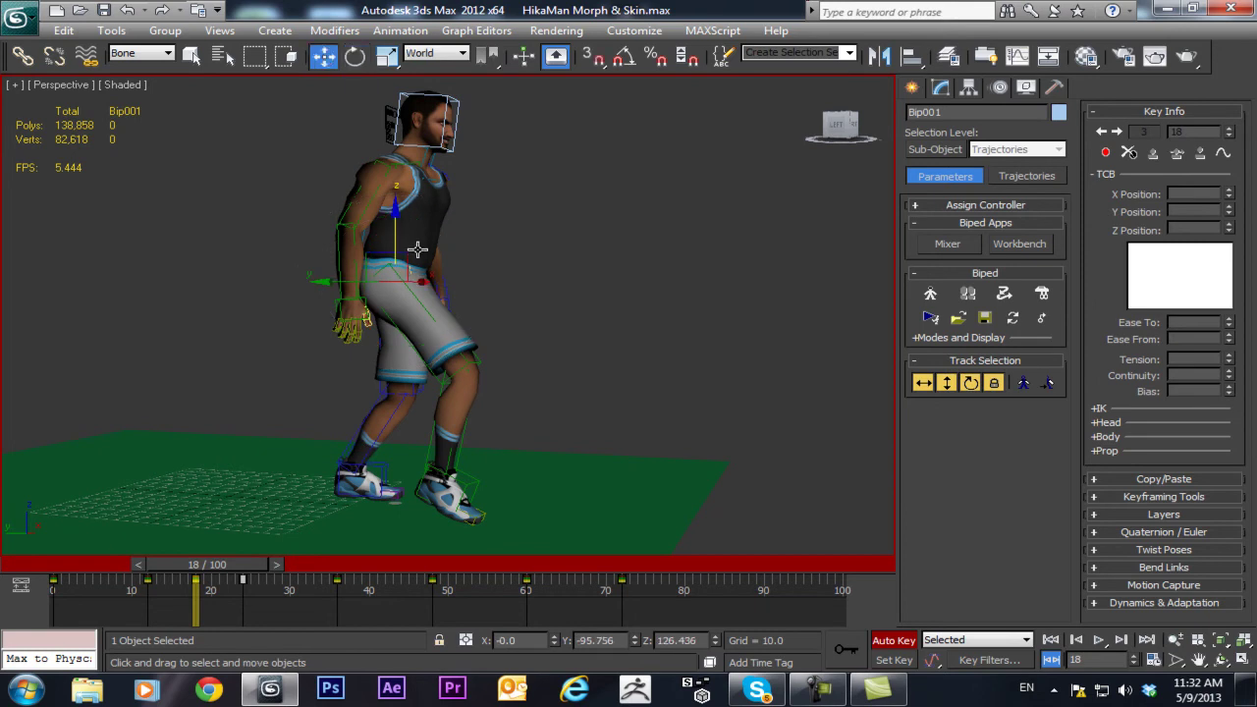
pyautogui.moveTo(396, 217); pyautogui.dragTo(397, 214)
# - Rotate the left foot at frame 18 so that its heel lifts and the toe tips slightly downward
pyautogui.click(378, 472)
pyautogui.press('e')
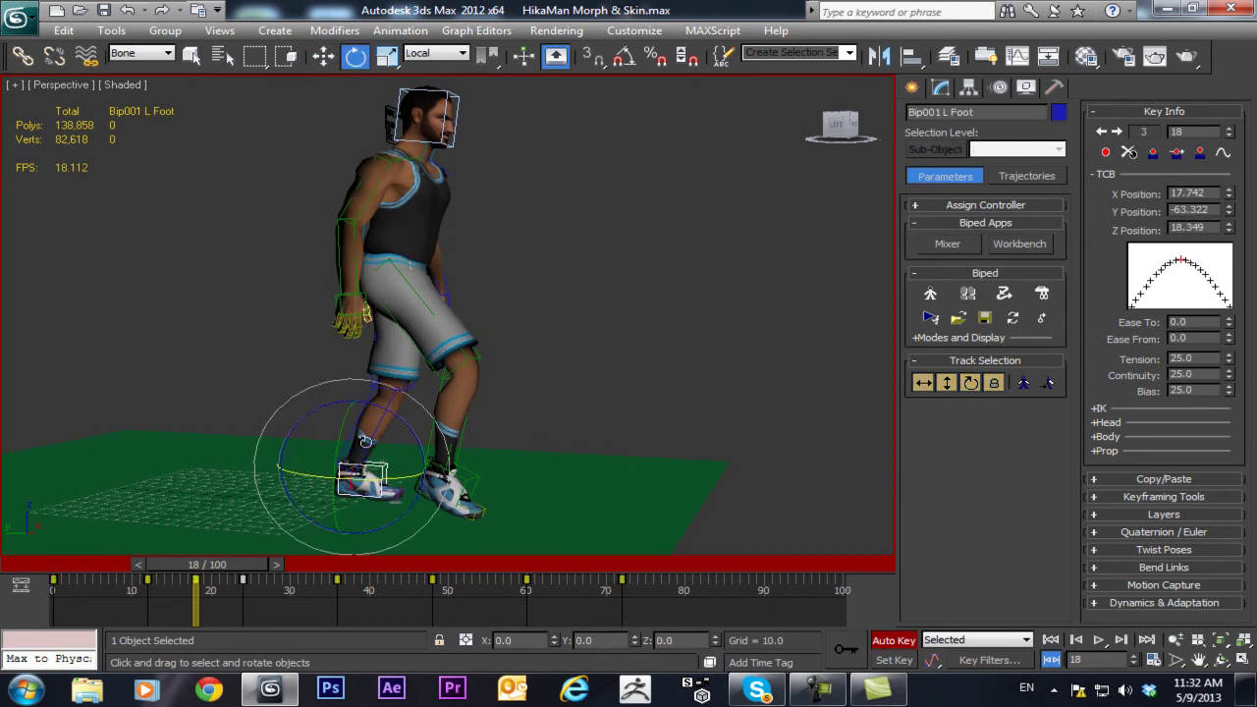
pyautogui.moveTo(403, 412); pyautogui.dragTo(409, 420)
# - Select the pelvis at frame 18 and rotate it slightly while viewing the character from the front
pyautogui.keyDown('alt'); pyautogui.moveTo(451, 342); pyautogui.dragTo(358, 299, button='middle'); pyautogui.keyUp('alt')
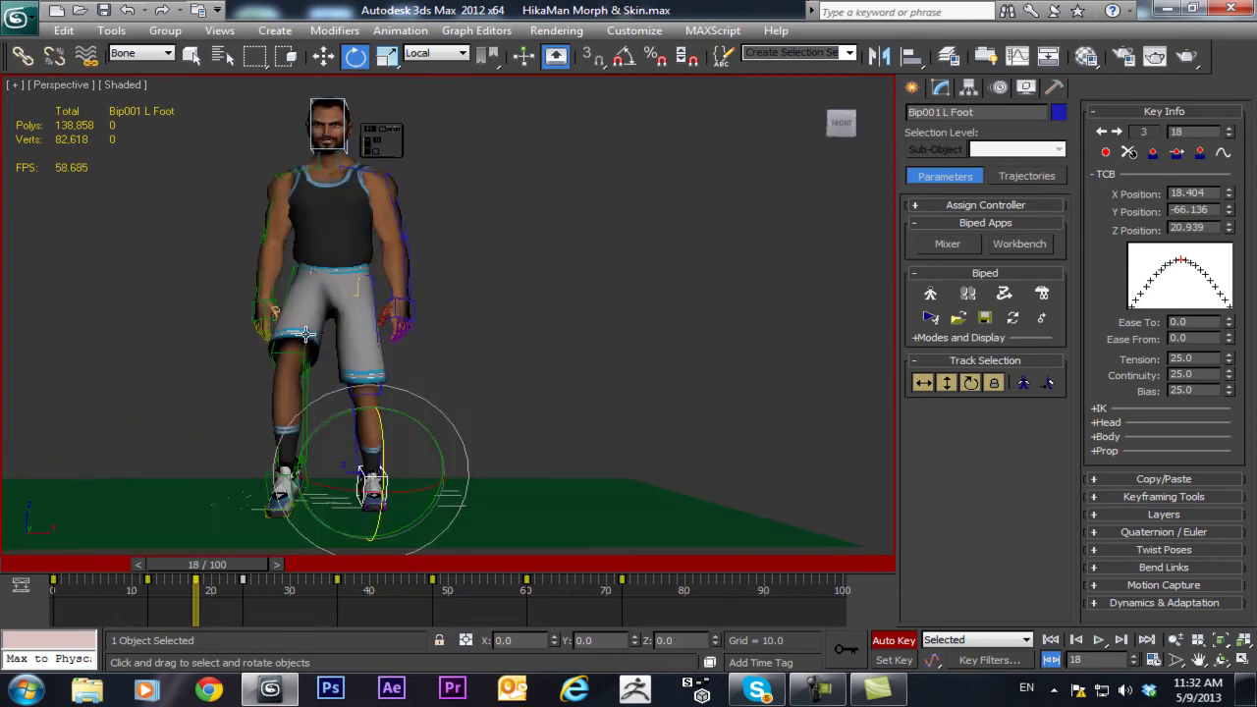
pyautogui.click(360, 295)
pyautogui.moveTo(450, 338); pyautogui.dragTo(436, 316)
pyautogui.moveTo(416, 275); pyautogui.dragTo(465, 288, button='middle')
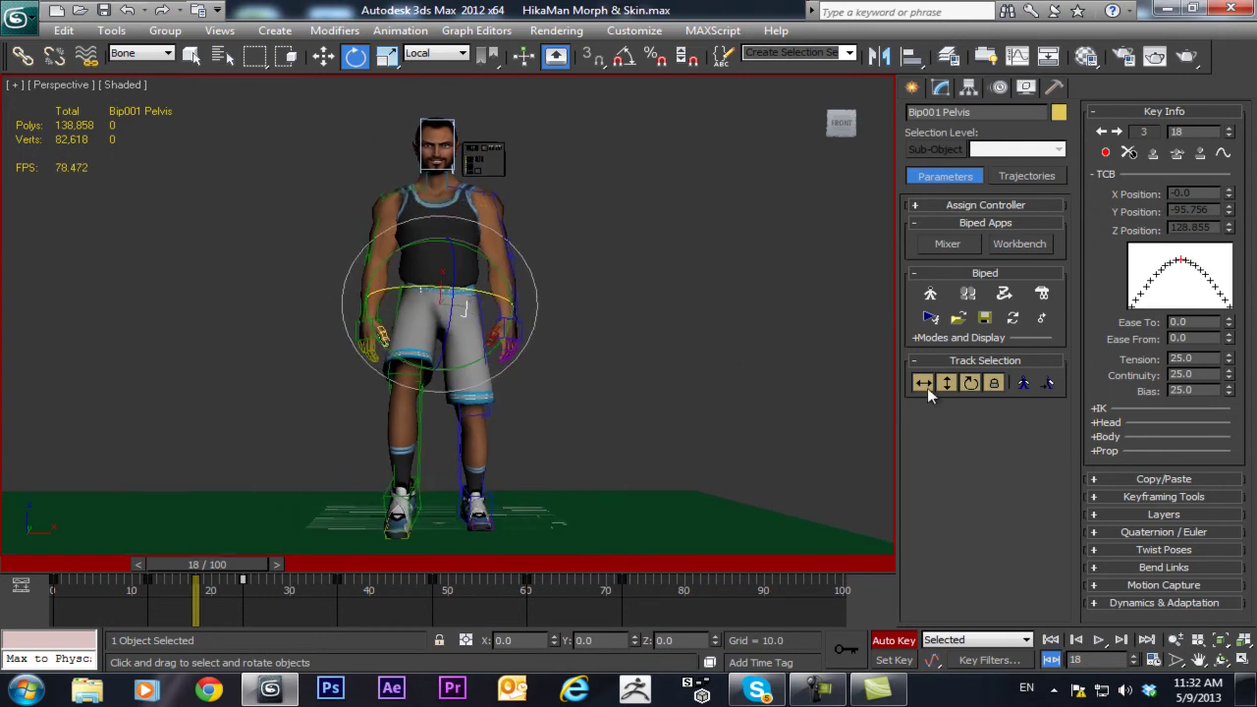
# - At frame 18, move the centre of mass further up and back to about Y -89, Z 135
pyautogui.click(946, 383)
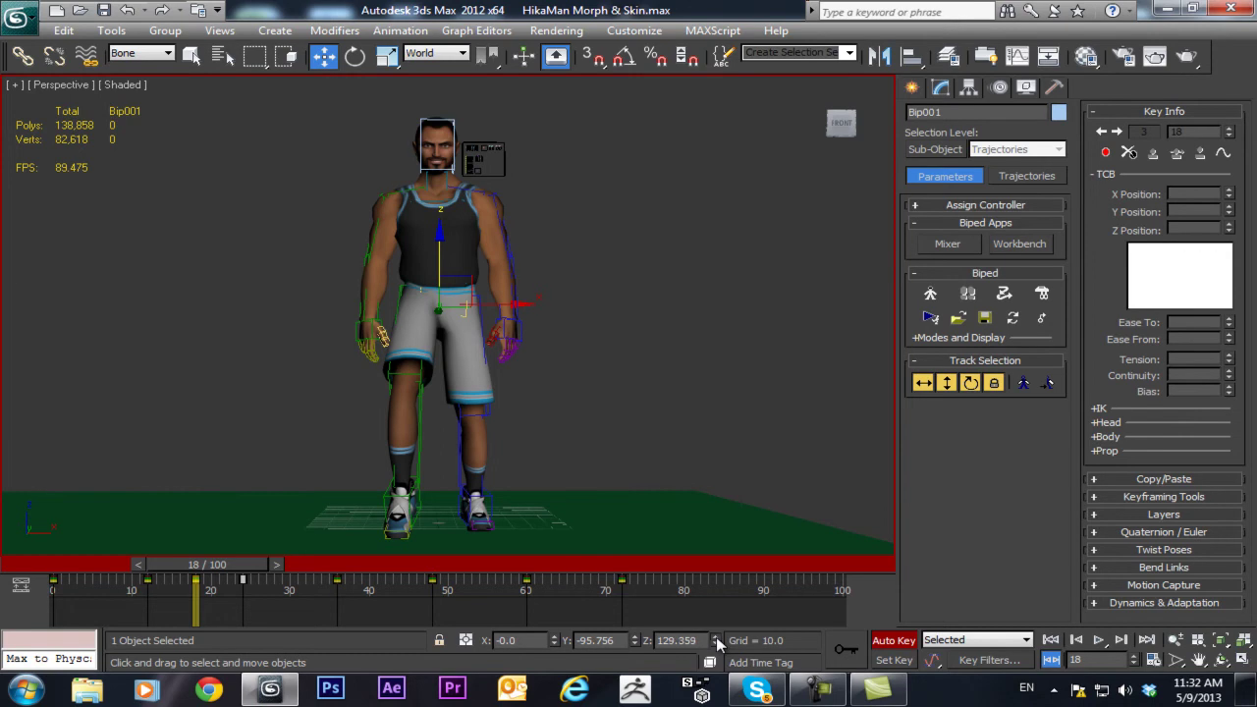
pyautogui.keyDown('alt'); pyautogui.moveTo(545, 506); pyautogui.dragTo(398, 316, button='middle'); pyautogui.keyUp('alt')
pyautogui.moveTo(406, 259); pyautogui.dragTo(374, 261)
pyautogui.click(443, 199)
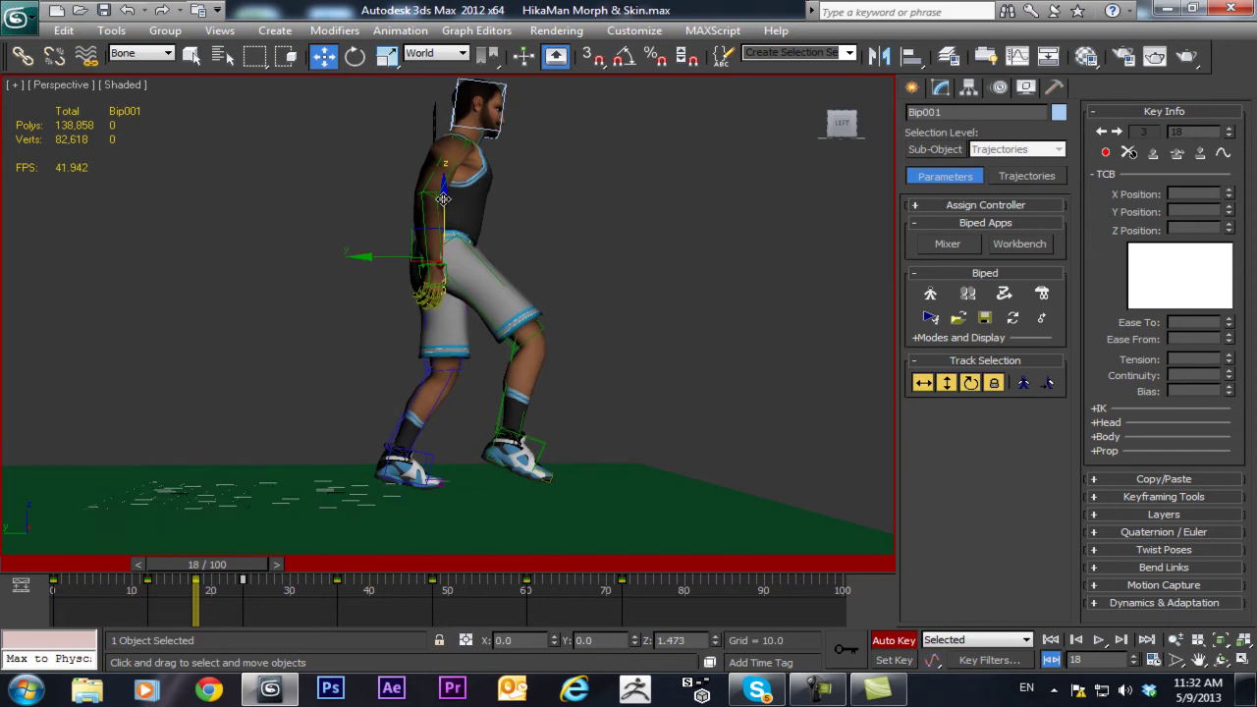
pyautogui.keyDown('alt'); pyautogui.moveTo(443, 200); pyautogui.dragTo(216, 618, button='middle'); pyautogui.keyUp('alt')
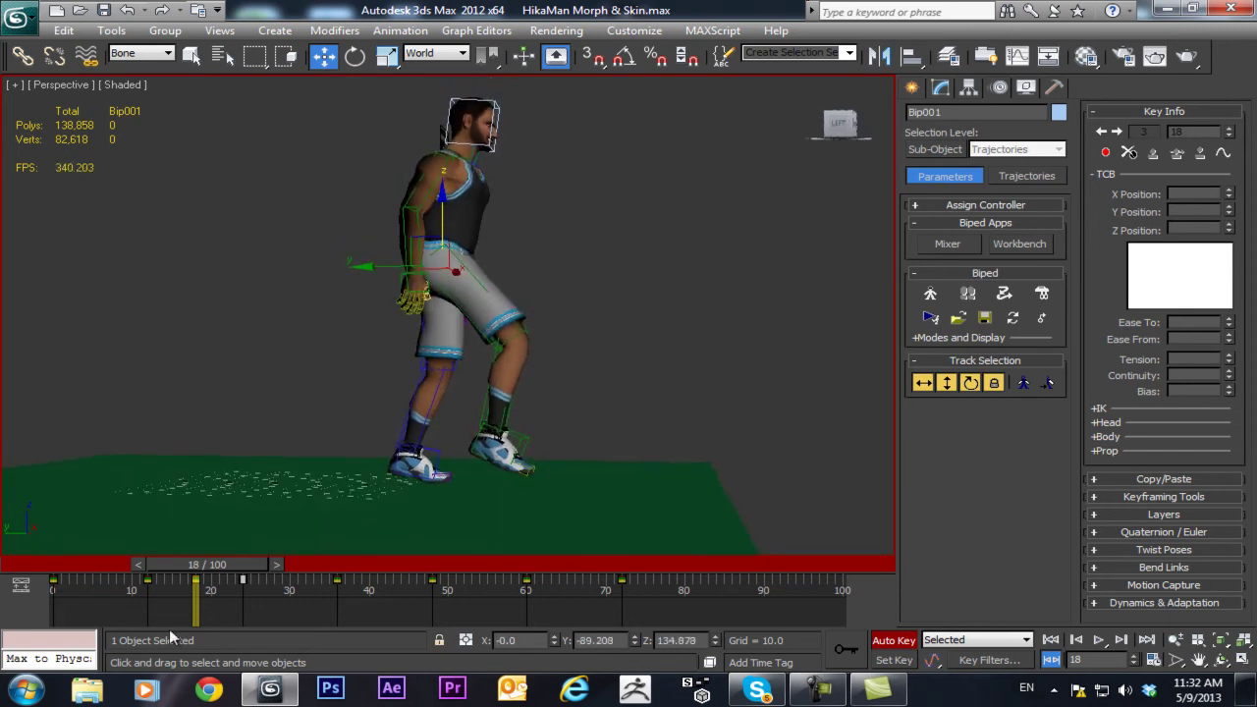
# - At frame 18, move the right foot backward and down, closer to the left foot, to about Y -104, Z 28
pyautogui.click(496, 464)
pyautogui.keyDown('alt'); pyautogui.moveTo(496, 464); pyautogui.dragTo(502, 480, button='middle'); pyautogui.keyUp('alt')
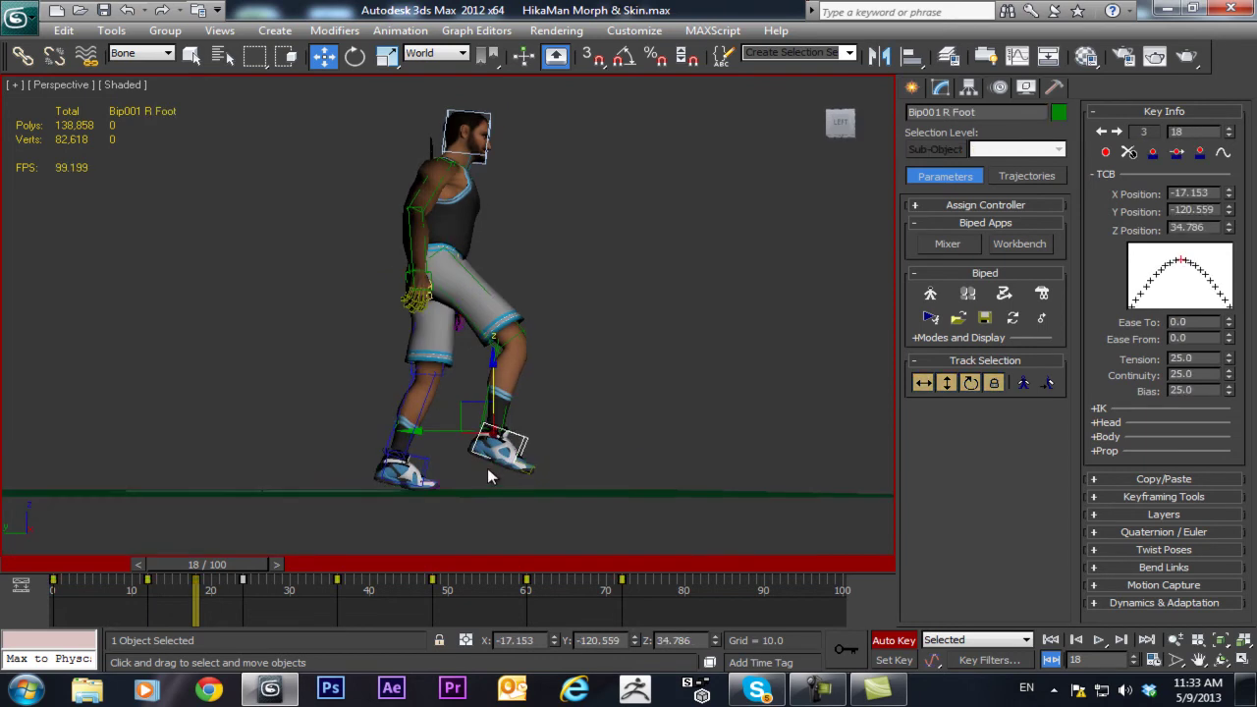
pyautogui.press('l')
pyautogui.scroll(3, 478, 467)
pyautogui.scroll(-2, 462, 415)
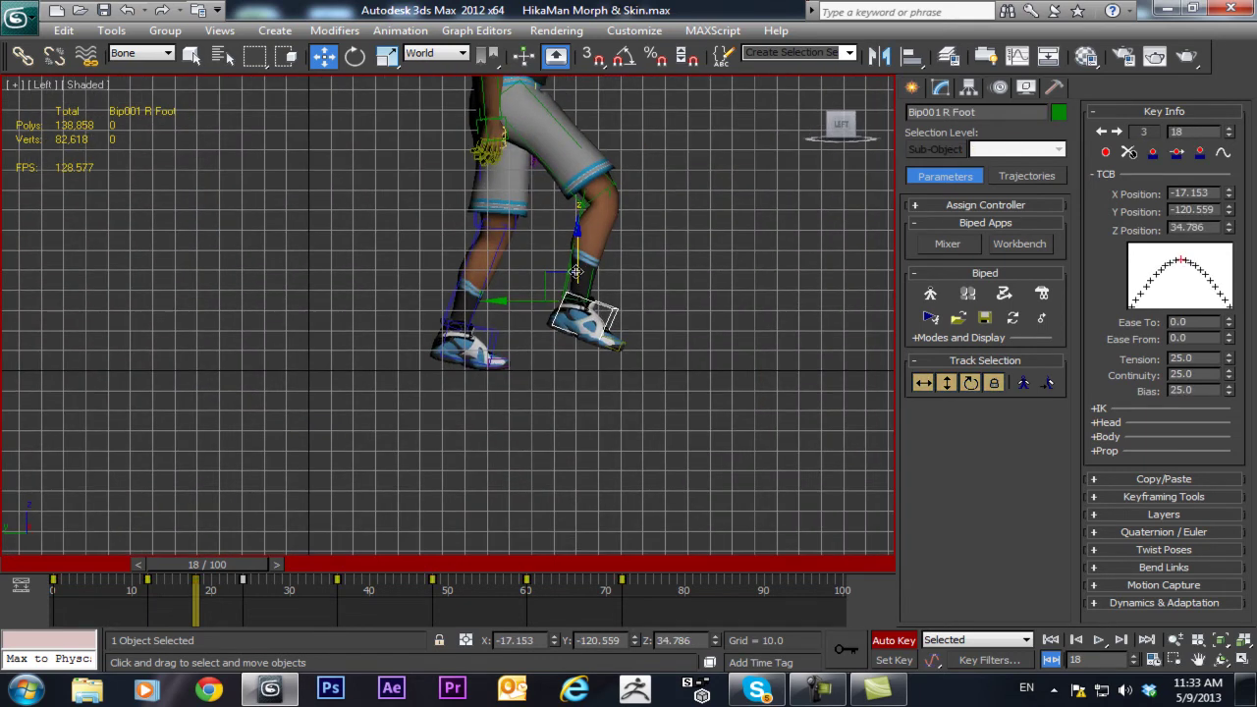
pyautogui.moveTo(545, 279); pyautogui.dragTo(507, 293)
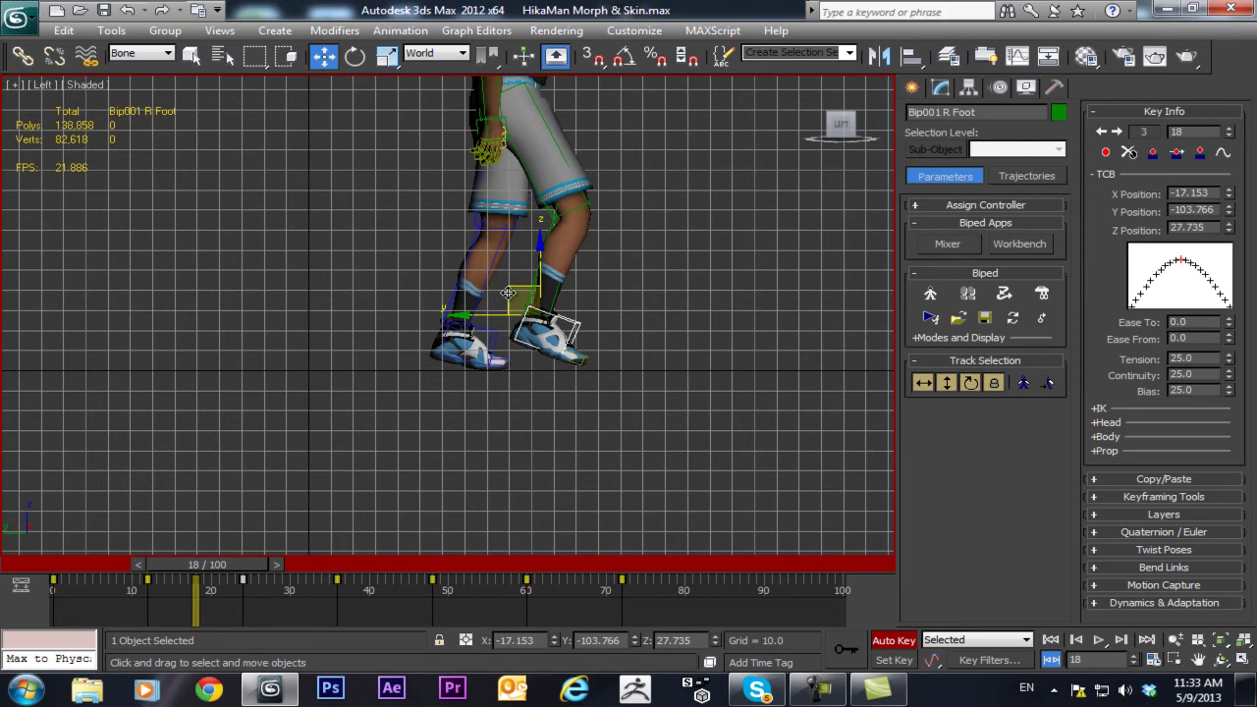
# - Select the player bip set in the left view and copy its frame 24 keys to about frame 49
pyautogui.moveTo(508, 292); pyautogui.dragTo(400, 348, button='middle')
pyautogui.moveTo(222, 565); pyautogui.dragTo(246, 556)
pyautogui.press('w')
pyautogui.moveTo(407, 469); pyautogui.dragTo(375, 451, button='middle')
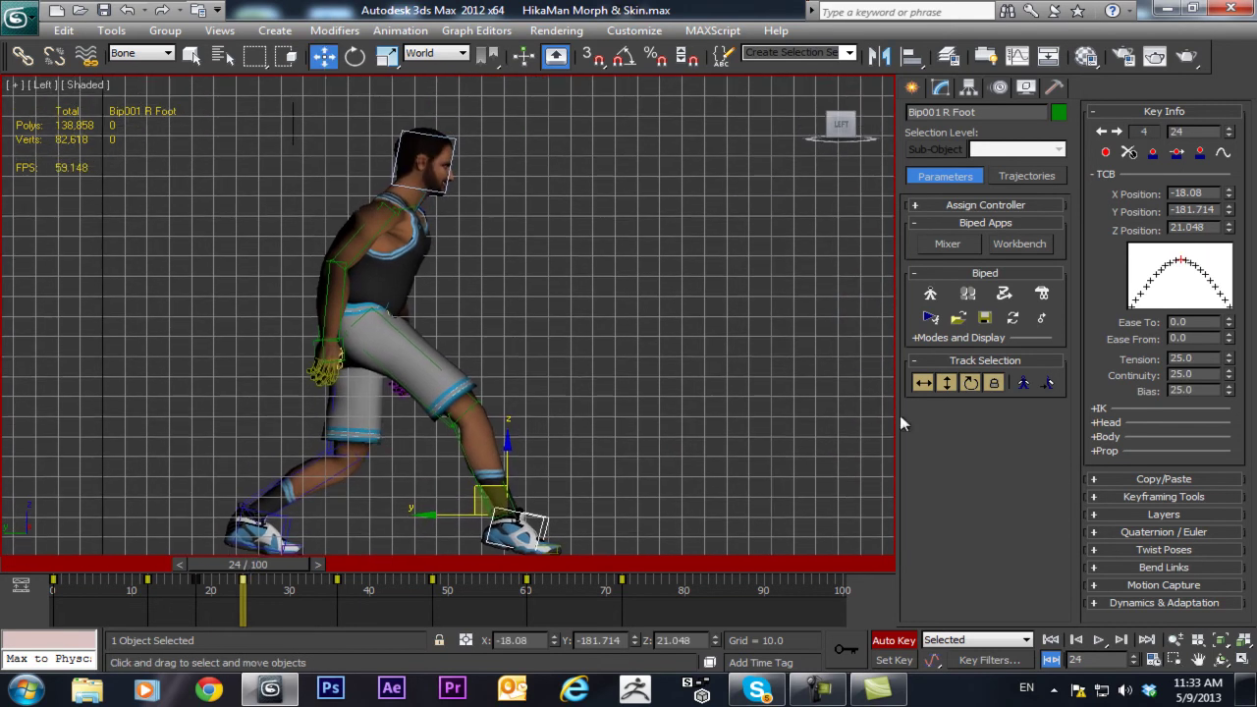
pyautogui.click(949, 384)
pyautogui.click(830, 55)
pyautogui.click(800, 80)
pyautogui.moveTo(276, 561); pyautogui.dragTo(528, 590)
pyautogui.press('w')
pyautogui.keyDown('shift'); pyautogui.moveTo(241, 582); pyautogui.dragTo(489, 571); pyautogui.keyUp('shift')
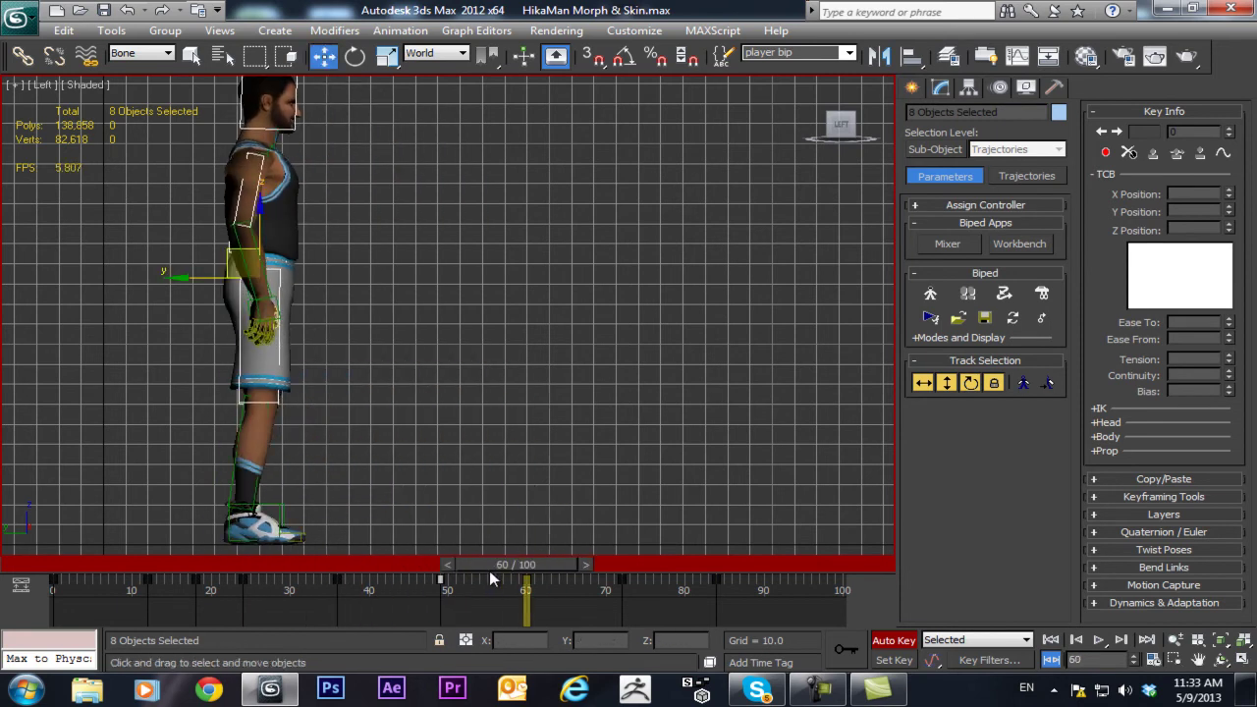
# - Move the last two sets of keys to frames 88 and 100, and copy the frame 60 keys to frame 72
pyautogui.moveTo(438, 375); pyautogui.dragTo(463, 375, button='middle')
pyautogui.press('p')
pyautogui.keyDown('alt'); pyautogui.moveTo(457, 317); pyautogui.dragTo(361, 478, button='middle'); pyautogui.keyUp('alt')
pyautogui.moveTo(511, 570); pyautogui.dragTo(510, 599)
pyautogui.press('w')
pyautogui.moveTo(593, 607); pyautogui.dragTo(770, 616)
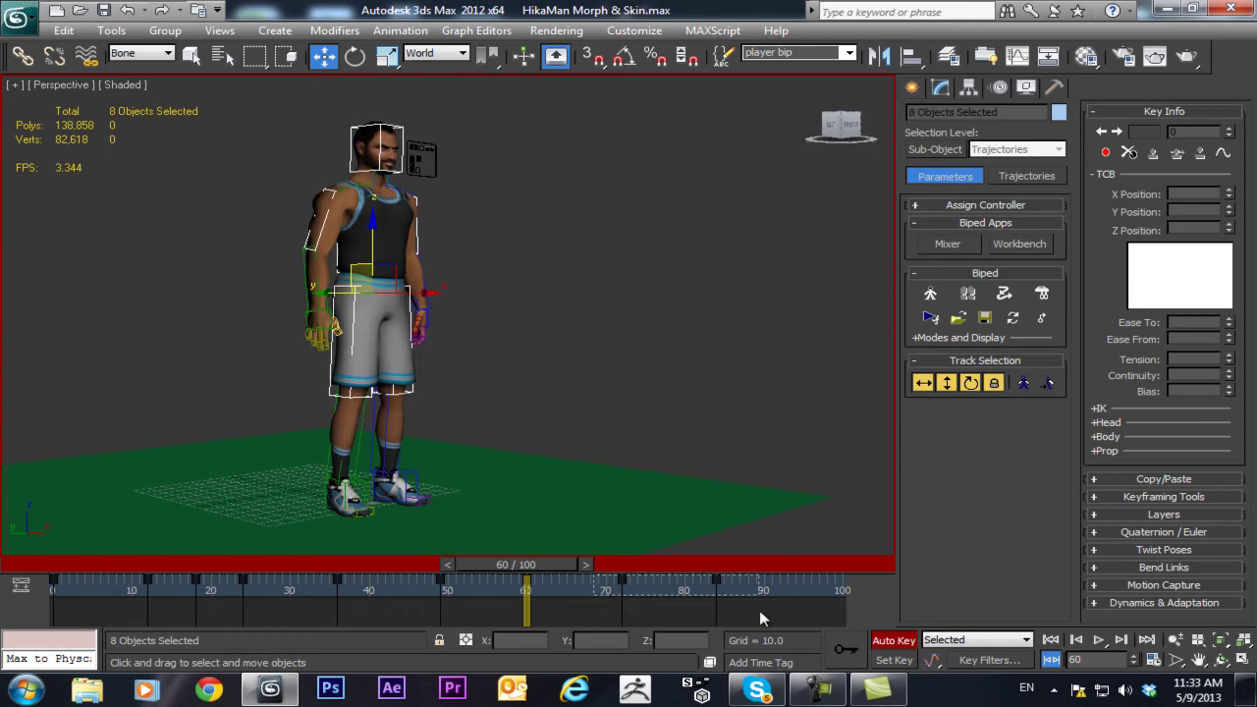
pyautogui.moveTo(622, 591); pyautogui.dragTo(630, 590)
pyautogui.moveTo(753, 590); pyautogui.dragTo(749, 590)
pyautogui.keyDown('shift'); pyautogui.moveTo(527, 595); pyautogui.dragTo(611, 595); pyautogui.keyUp('shift')
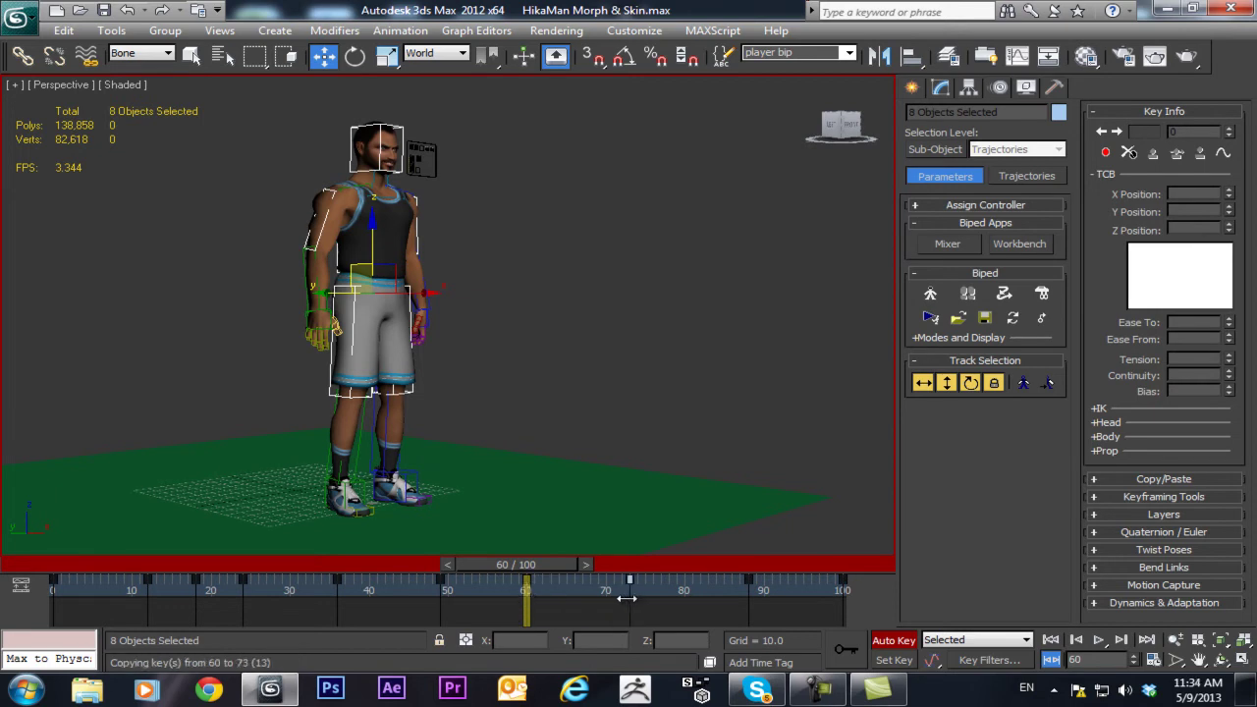
# - Scrub through the walk and examine the stride pose at frame 24 from the character's other side
pyautogui.click(585, 564)
pyautogui.moveTo(607, 566); pyautogui.dragTo(249, 603)
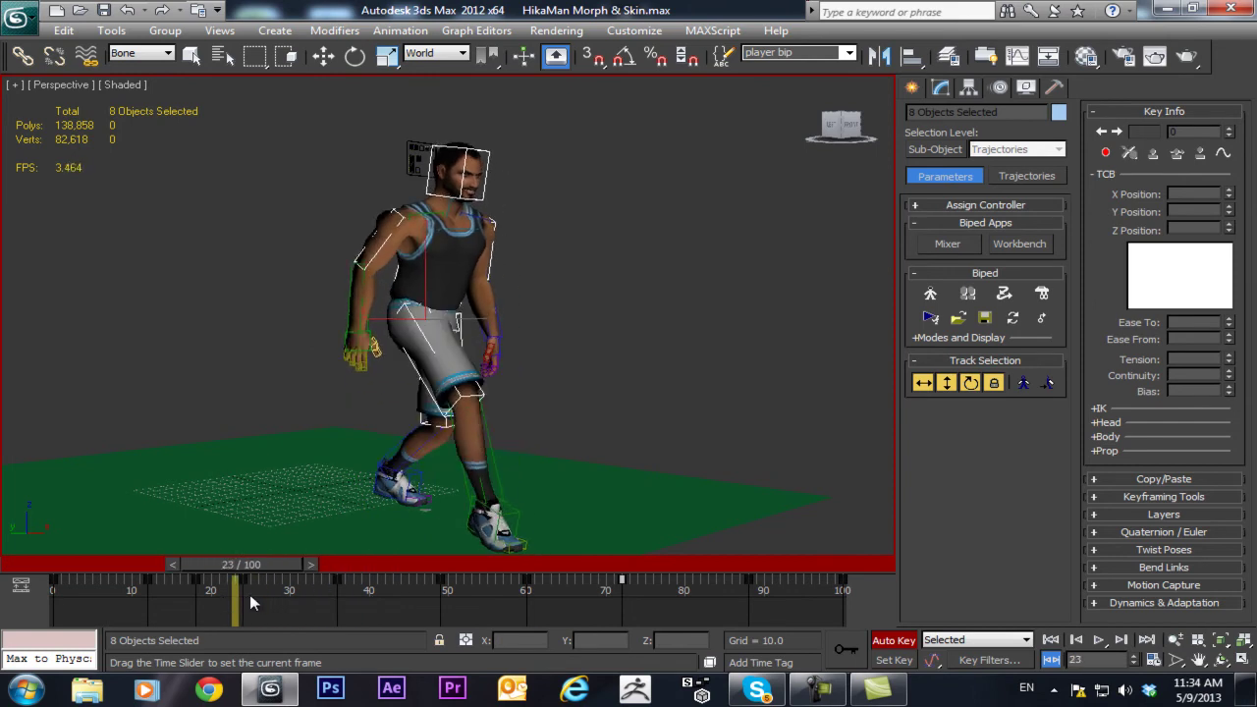
pyautogui.press('.')
pyautogui.press('w')
pyautogui.keyDown('alt'); pyautogui.moveTo(445, 464); pyautogui.dragTo(219, 512, button='middle'); pyautogui.keyUp('alt')
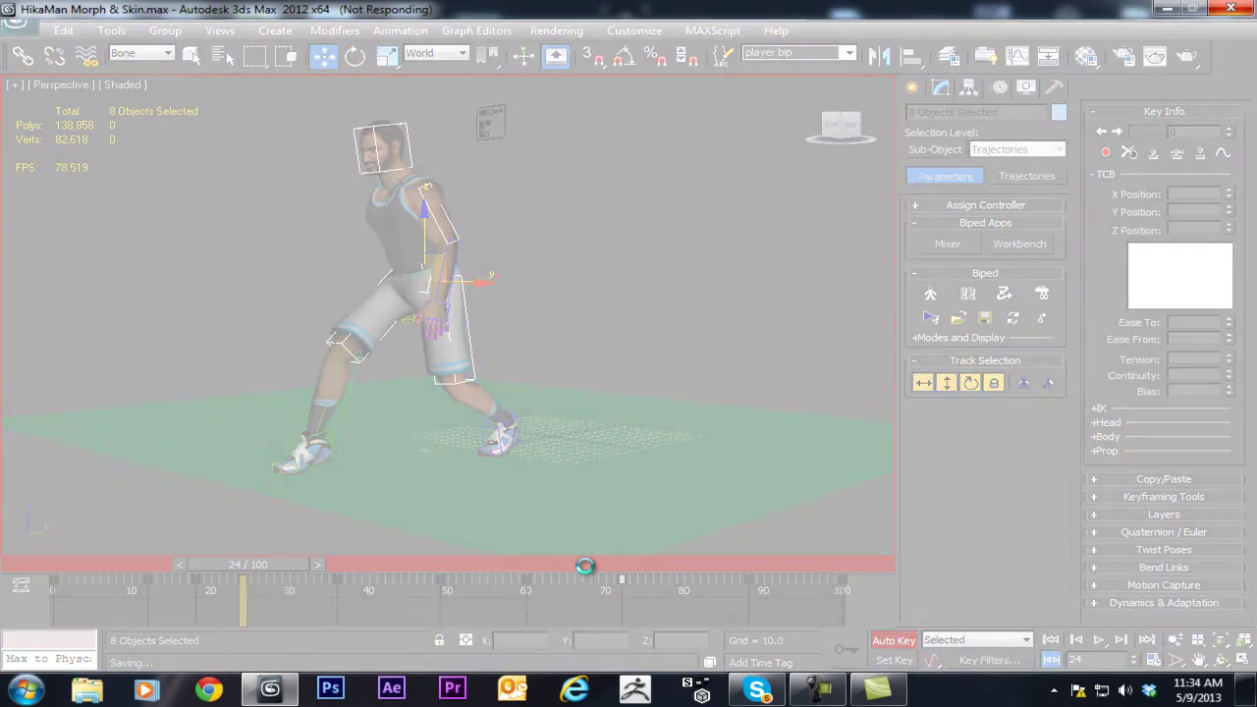
pyautogui.click(584, 565)
# - Set the automatic backup interval to 20 minutes in the file preferences
pyautogui.click(635, 31)
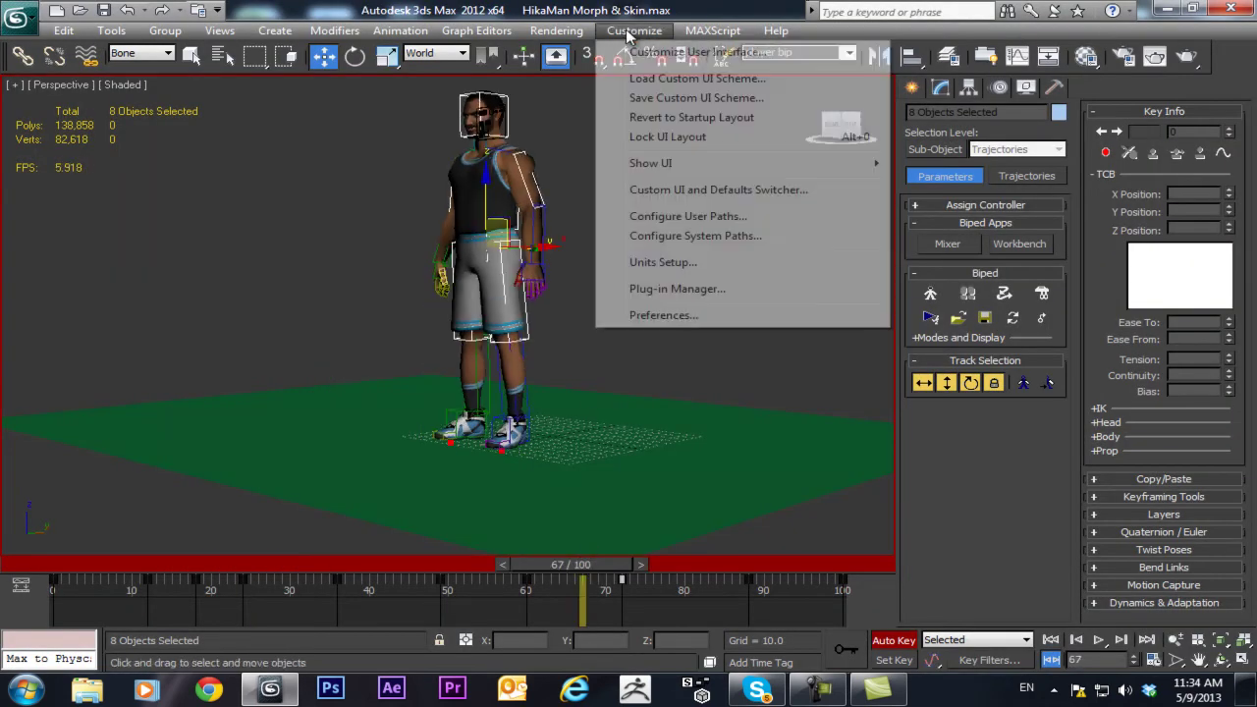
pyautogui.click(656, 315)
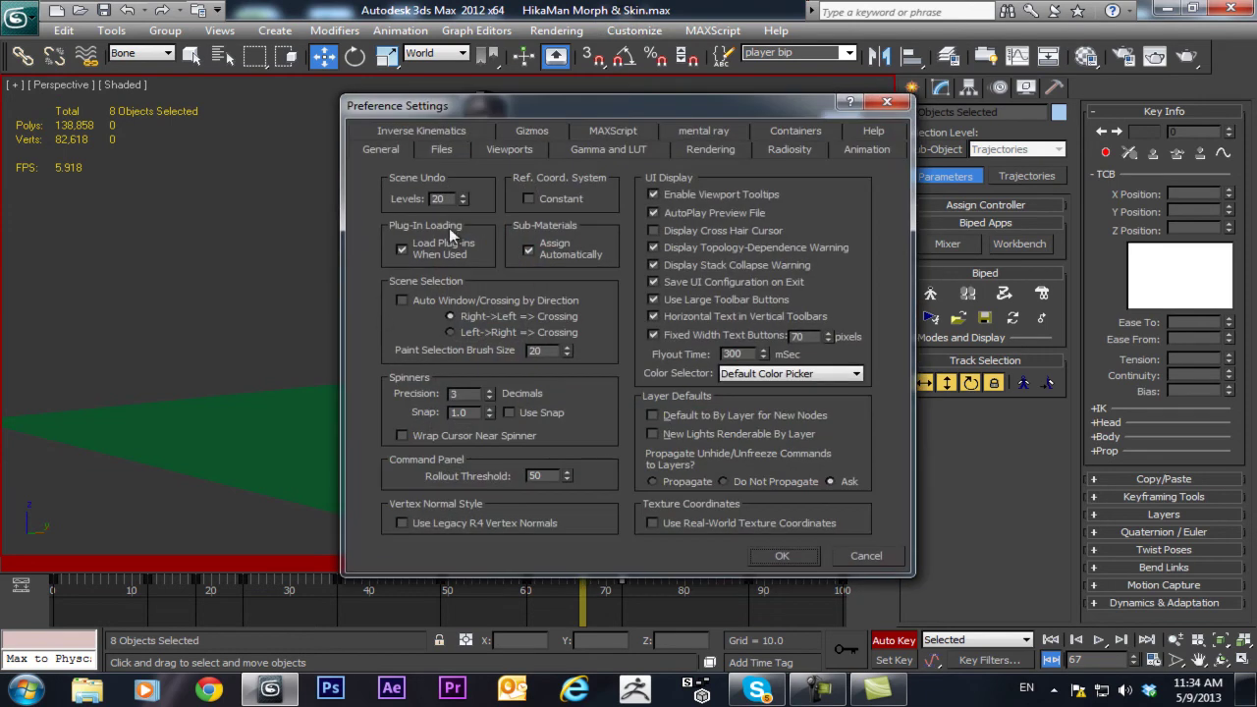
pyautogui.click(443, 148)
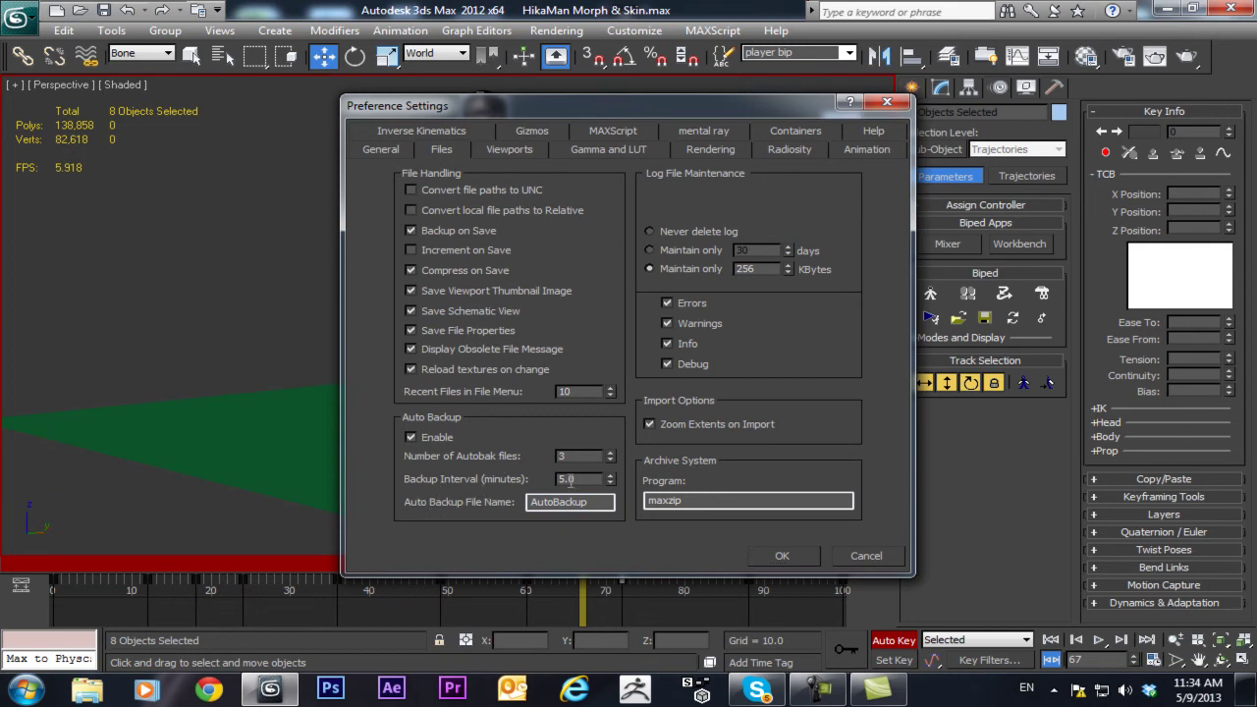
pyautogui.write('20')
pyautogui.click(783, 556)
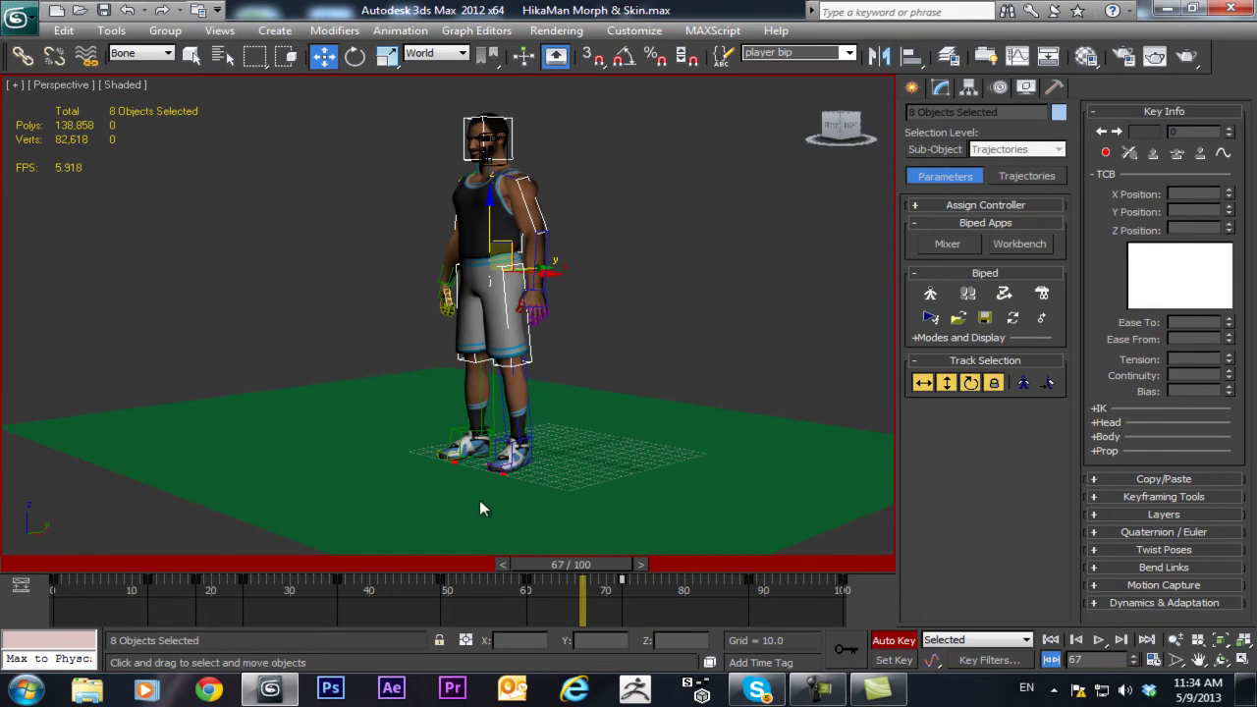
# - Begin saving the scene as a new file and browse to the traning folder on Local Disk (E:)
pyautogui.moveTo(574, 579); pyautogui.dragTo(614, 579)
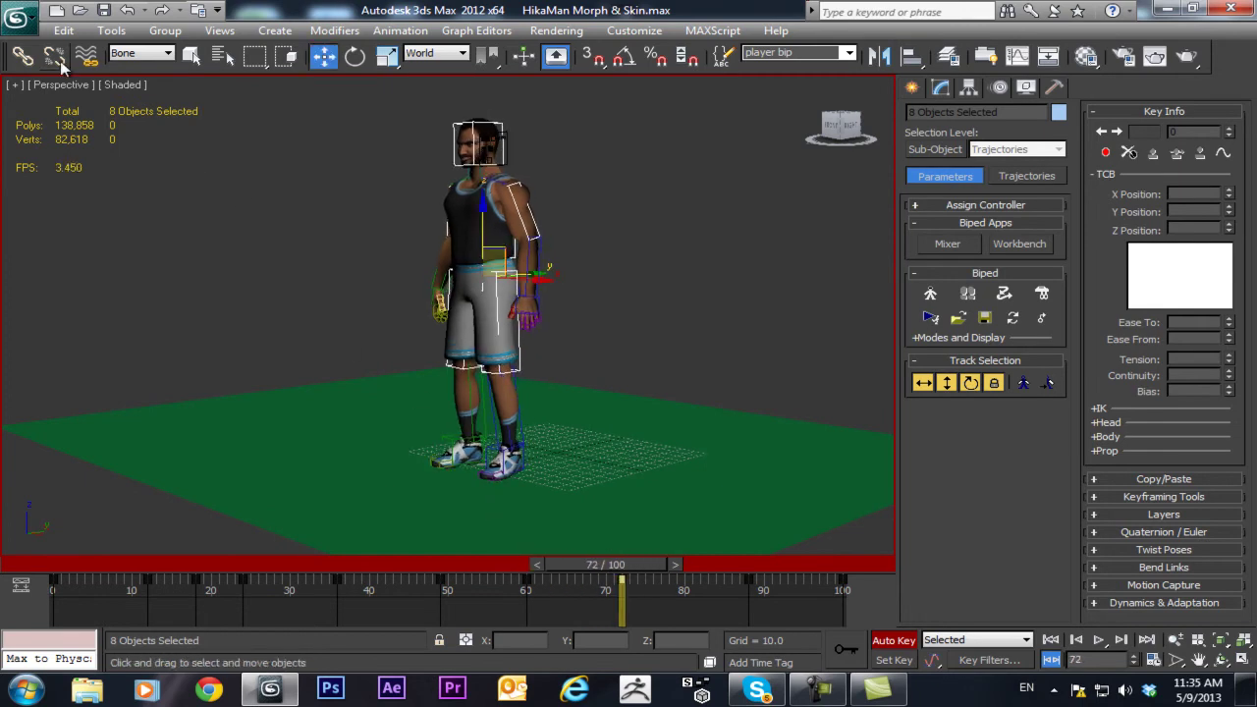
pyautogui.click(20, 17)
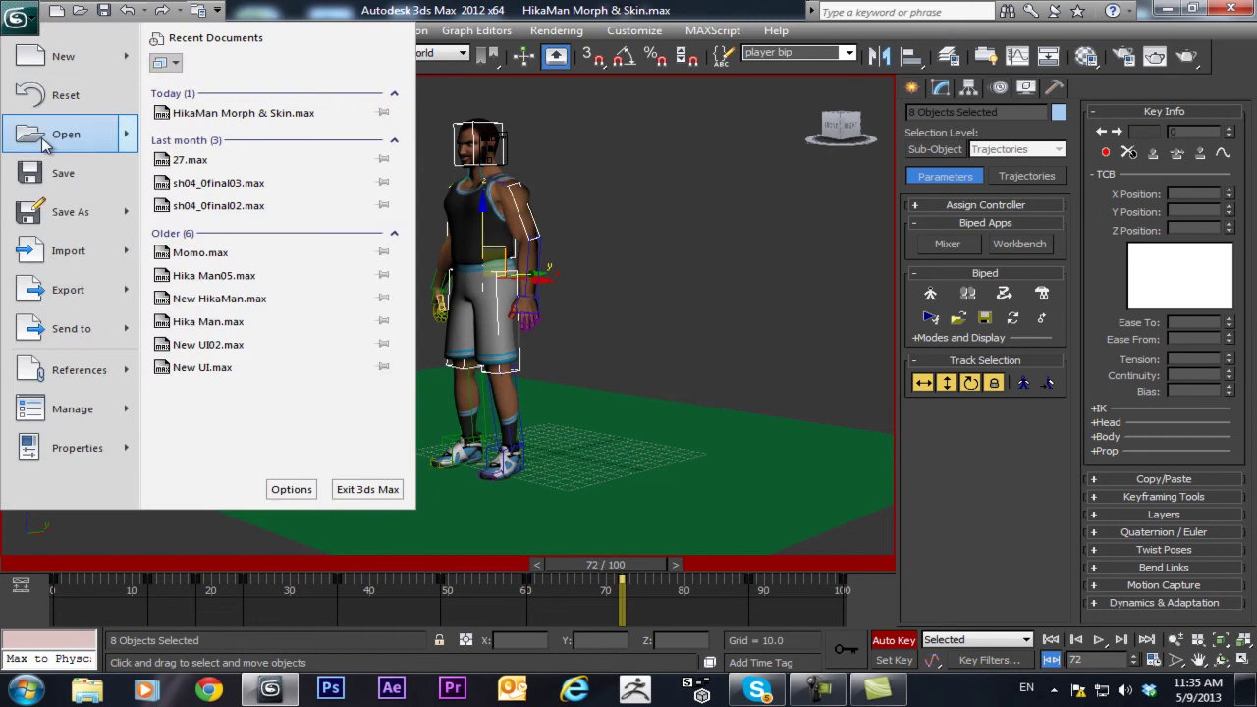
pyautogui.click(65, 214)
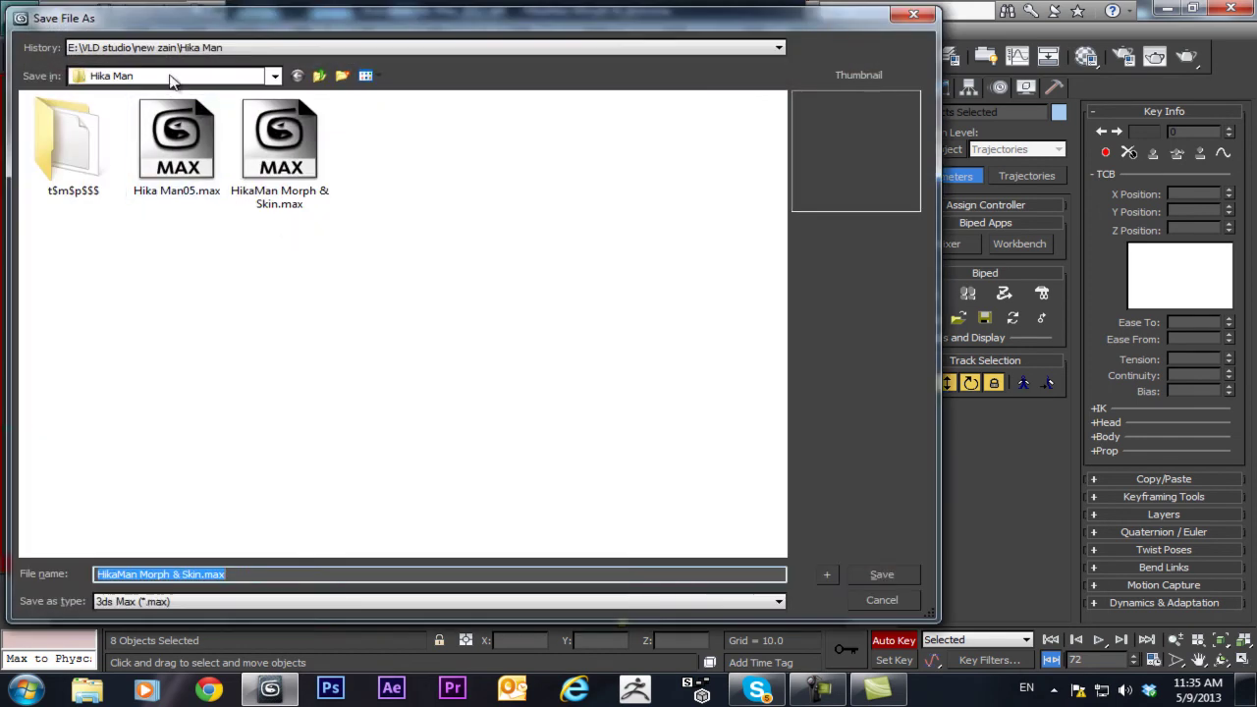
pyautogui.click(275, 76)
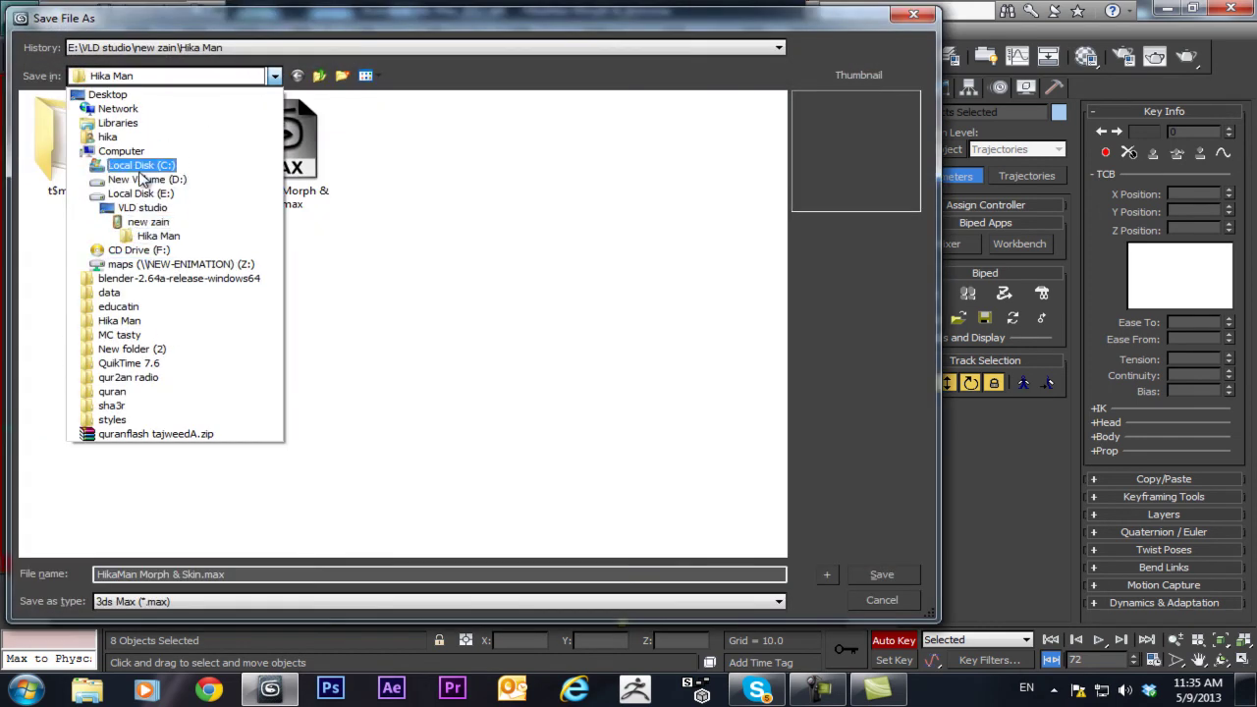
pyautogui.click(143, 204)
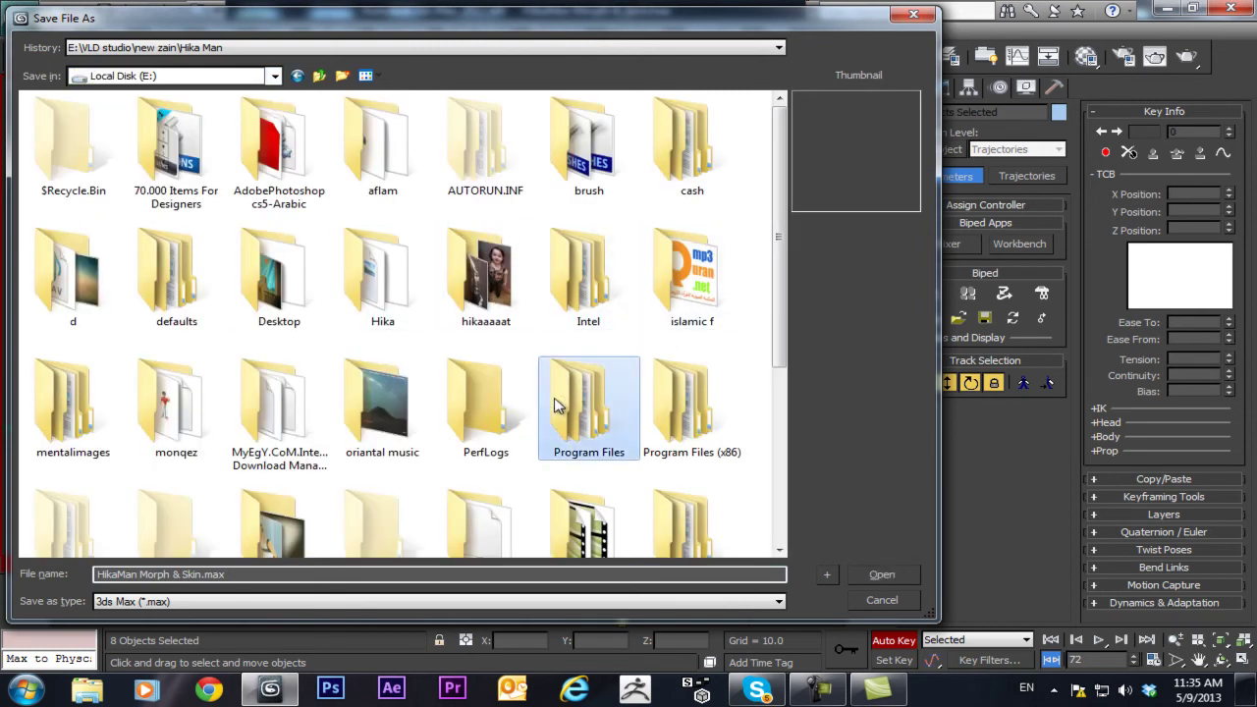
pyautogui.scroll(-3, 535, 393)
pyautogui.click(582, 246)
pyautogui.doubleClick(583, 245)
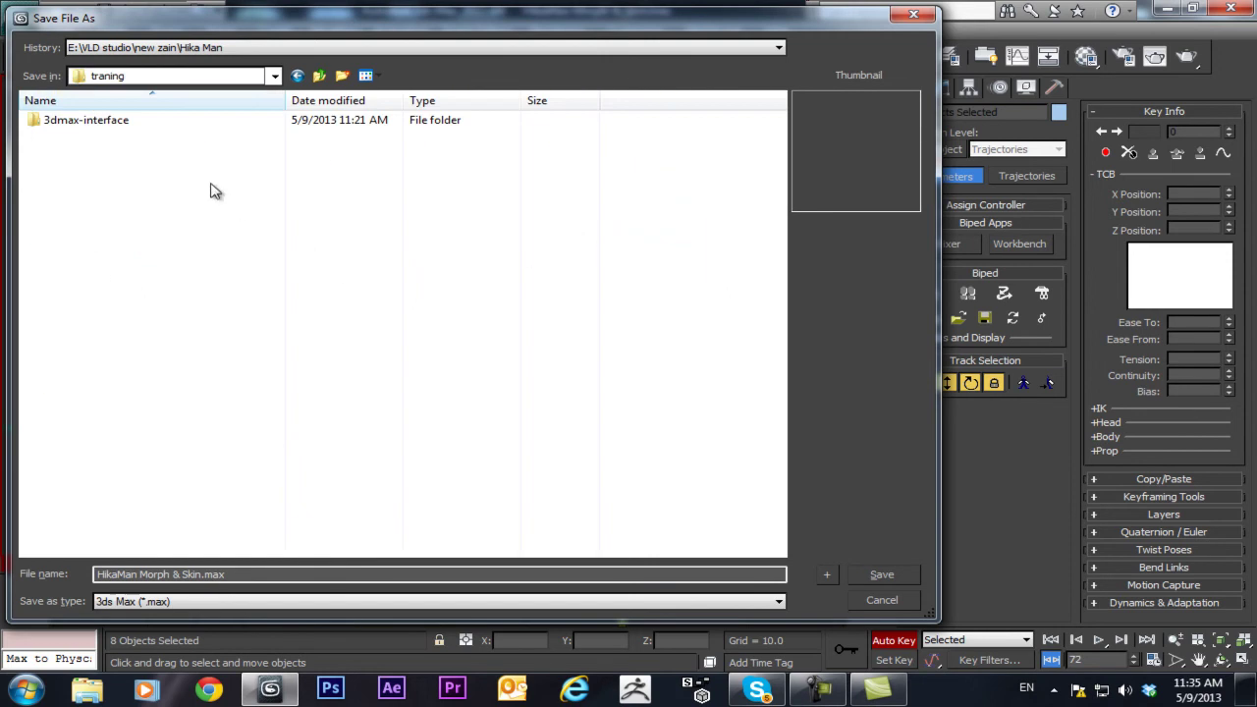
# - Name the scene file traning01 and save it
pyautogui.click(330, 574)
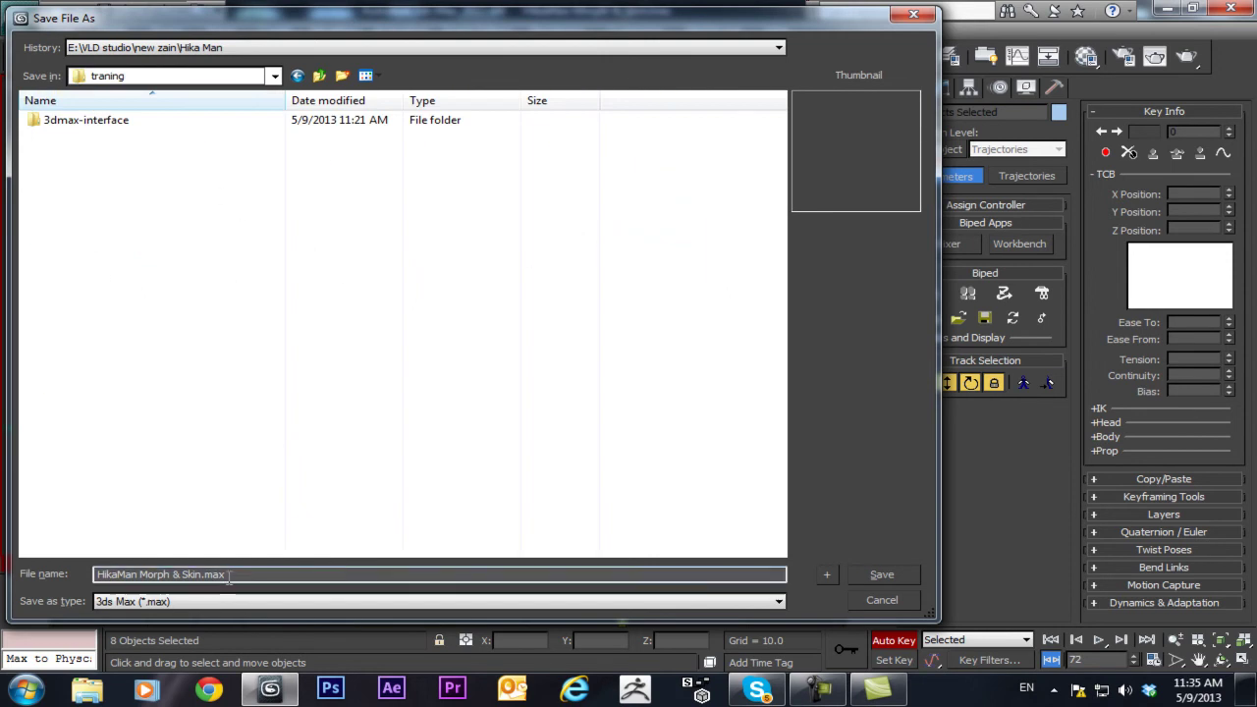
pyautogui.moveTo(229, 577); pyautogui.dragTo(26, 590)
pyautogui.write('traning01')
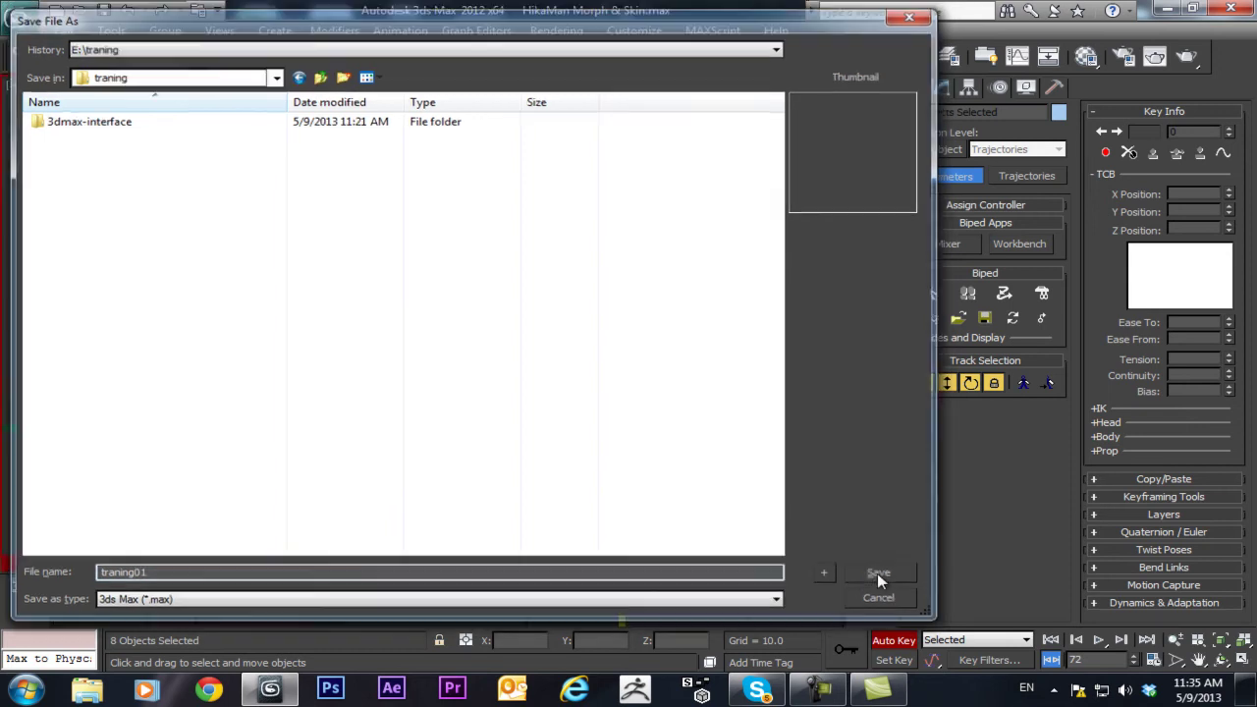
pyautogui.click(878, 575)
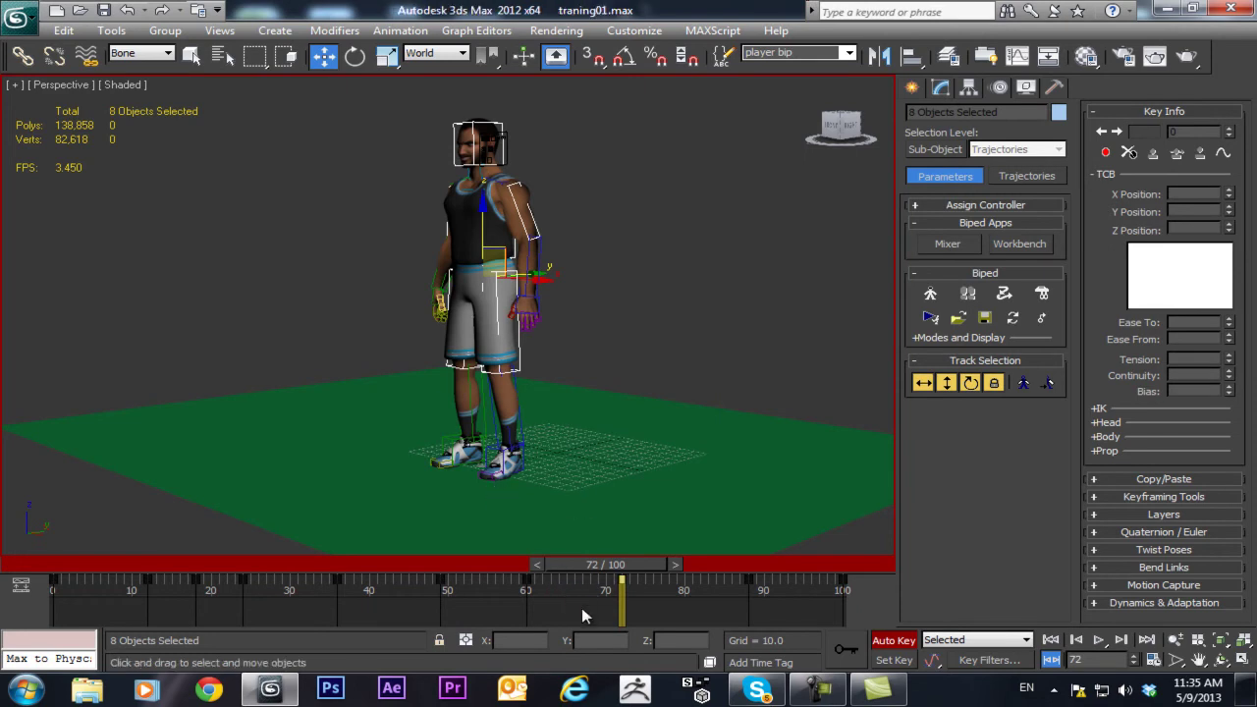
# - Extend the animation range to 128 frames and go to frame 88
pyautogui.keyDown('ctrl'); pyautogui.keyDown('alt'); pyautogui.moveTo(635, 610); pyautogui.dragTo(459, 603, button='right'); pyautogui.keyUp('alt'); pyautogui.keyUp('ctrl')
pyautogui.moveTo(508, 572); pyautogui.dragTo(606, 565)
pyautogui.press('w')
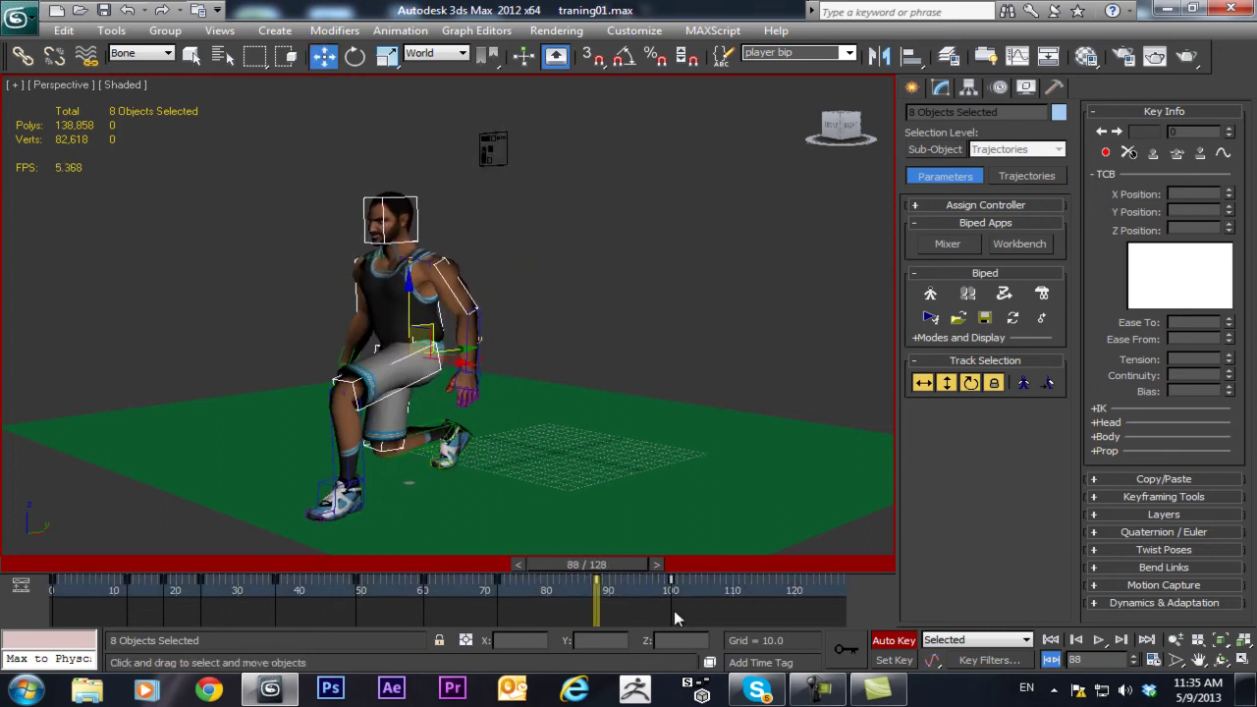
# - At frame 88, move the centre of mass up and slightly forward to about Y -136, Z 121 in the left view
pyautogui.moveTo(601, 608)
pyautogui.mouseDown()
pyautogui.moveTo(672, 602)
pyautogui.moveTo(597, 593)
pyautogui.mouseUp()
pyautogui.press('l')
pyautogui.moveTo(379, 364); pyautogui.dragTo(364, 428, button='middle')
pyautogui.scroll(-1, 363, 428)
pyautogui.click(924, 383)
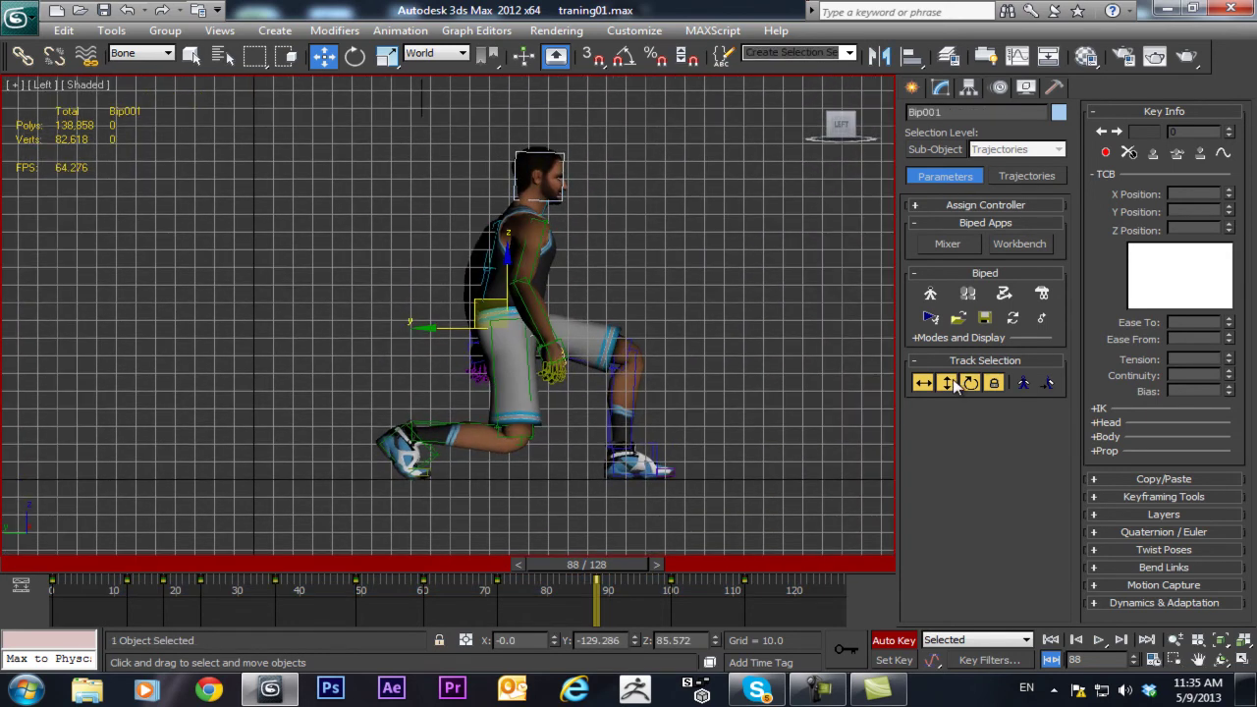
pyautogui.moveTo(476, 301); pyautogui.dragTo(495, 324)
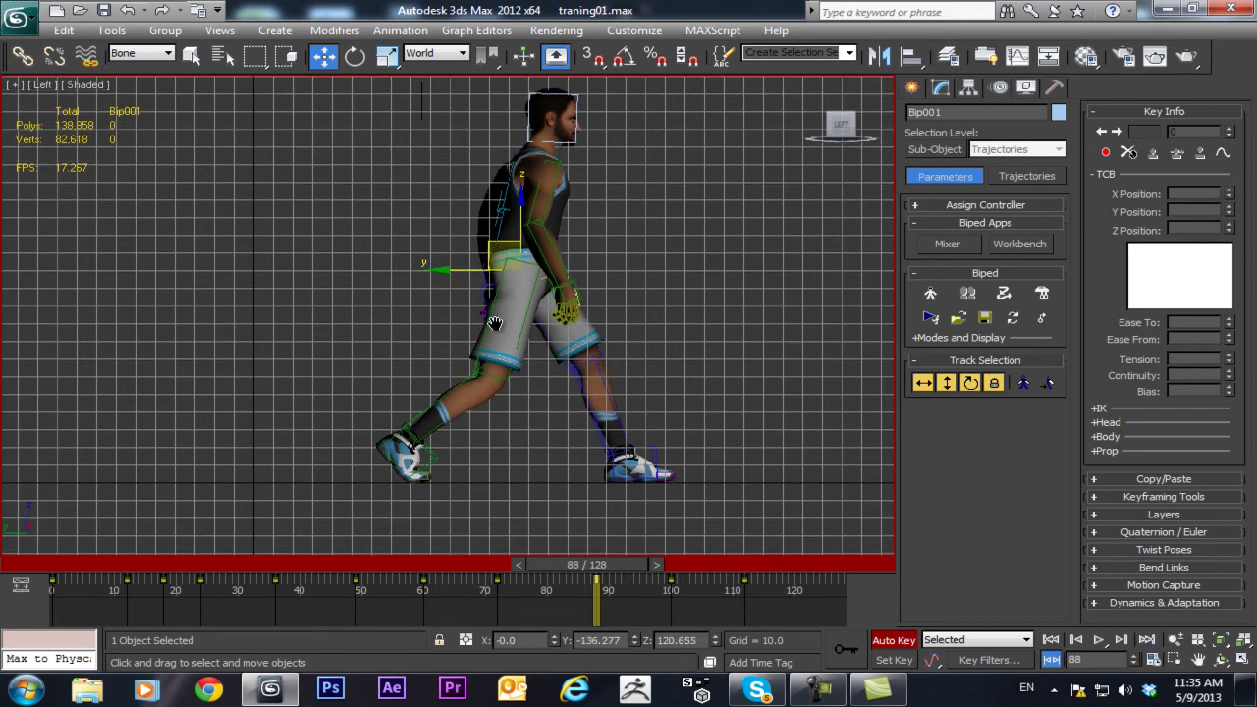
# - Select the pelvis at frame 88 in the front view and activate the Rotate tool
pyautogui.press('f')
pyautogui.scroll(5, 484, 352)
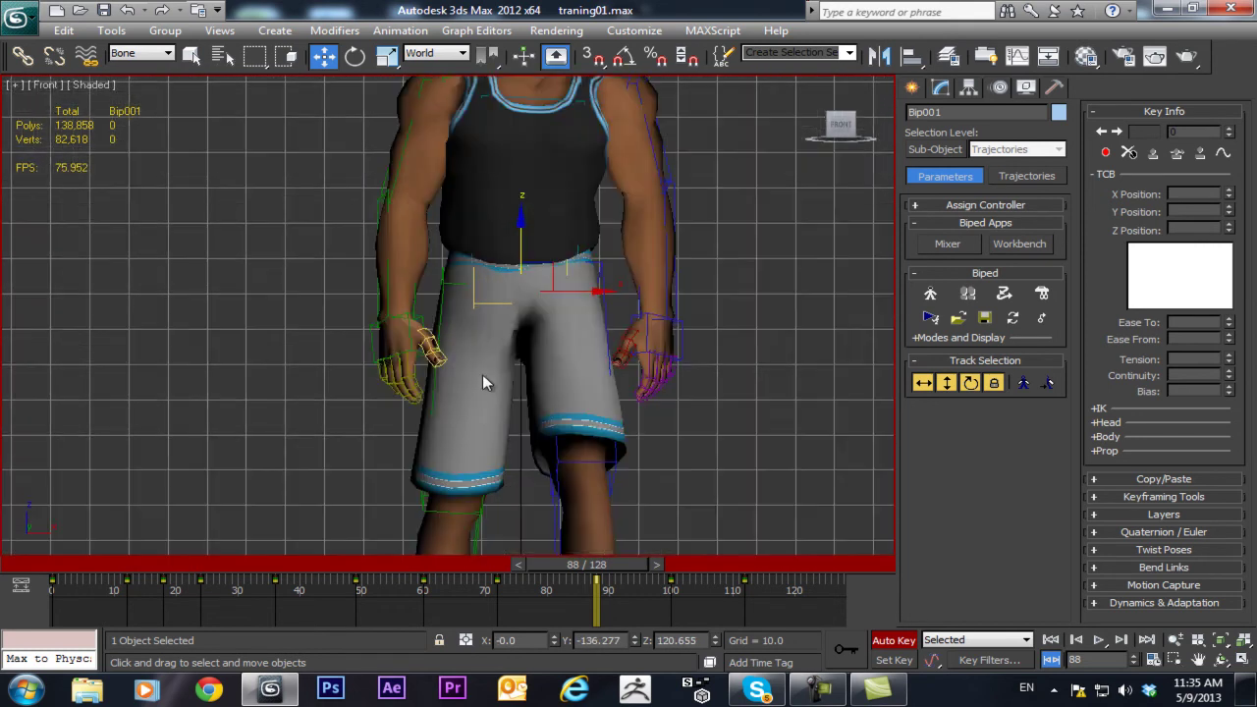
pyautogui.click(491, 336)
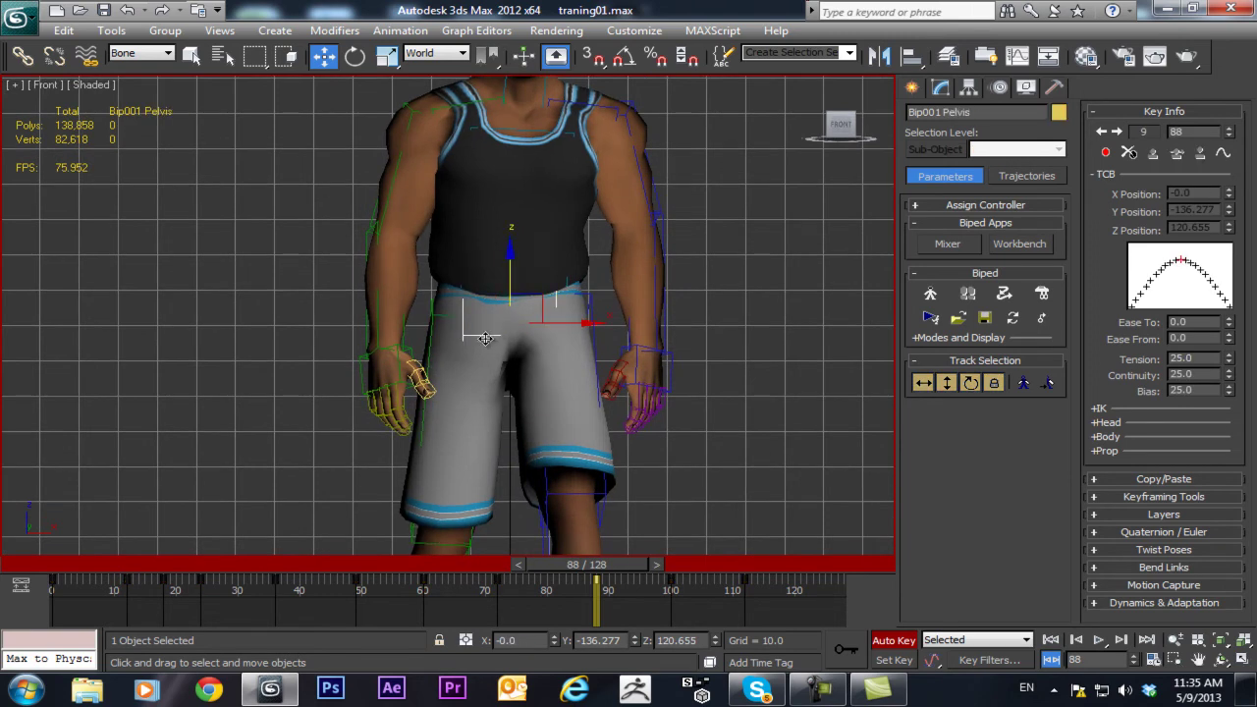
pyautogui.press('e')
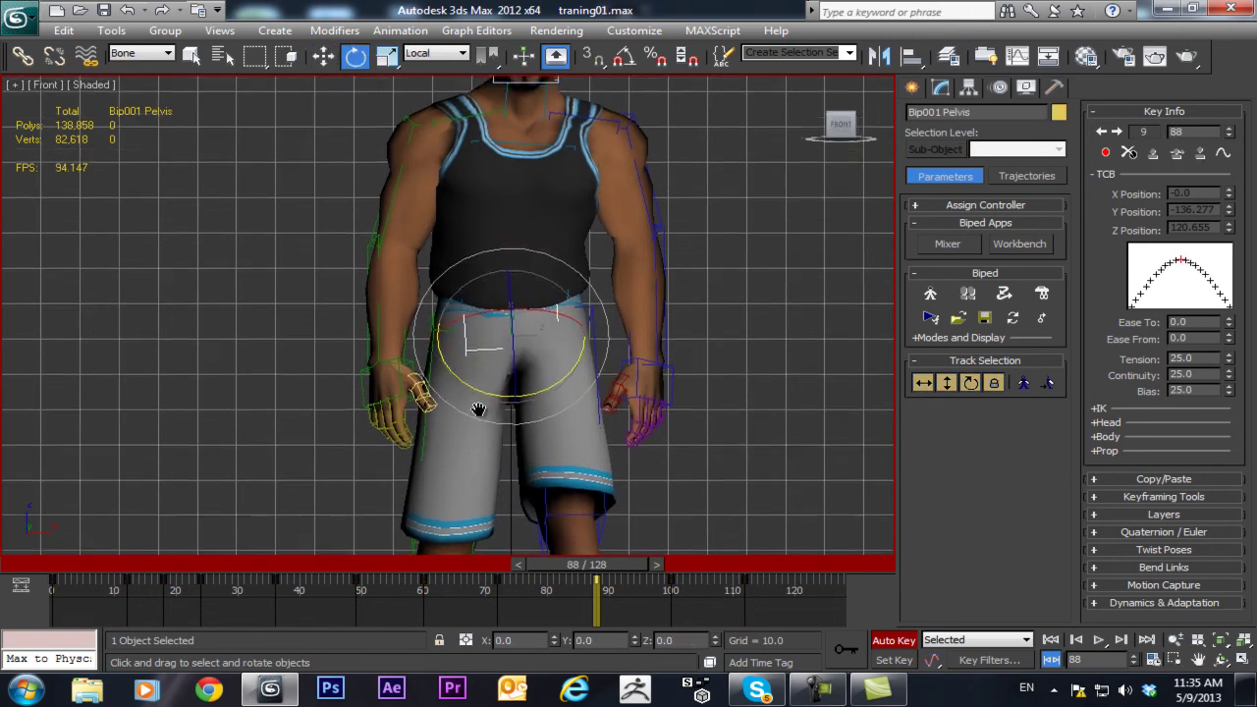
# - At frame 88, slightly rotate the front left foot and adjust the rotation of the rear right leg
pyautogui.press('p')
pyautogui.scroll(5, 479, 395)
pyautogui.keyDown('alt'); pyautogui.moveTo(479, 395); pyautogui.dragTo(588, 405, button='middle'); pyautogui.keyUp('alt')
pyautogui.click(594, 403)
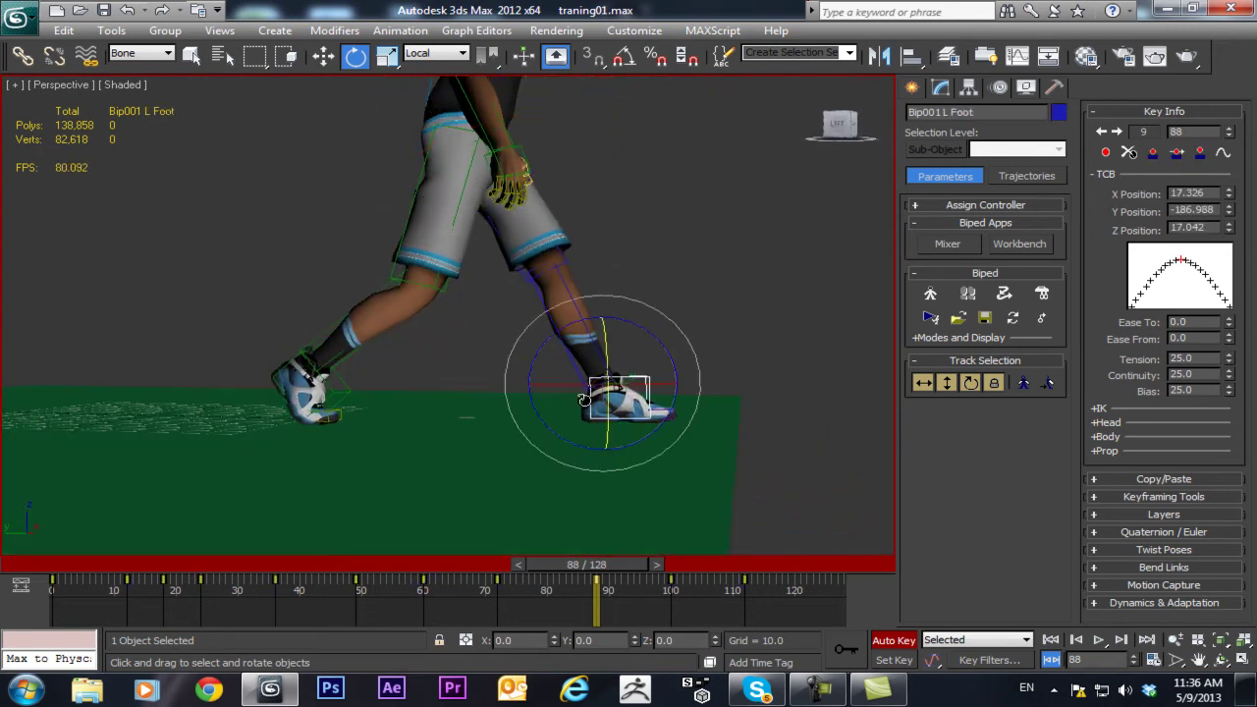
pyautogui.moveTo(554, 333); pyautogui.dragTo(557, 295)
pyautogui.keyDown('alt'); pyautogui.moveTo(556, 294); pyautogui.dragTo(370, 432, button='middle'); pyautogui.keyUp('alt')
pyautogui.click(362, 419)
pyautogui.moveTo(394, 383); pyautogui.dragTo(385, 357)
pyautogui.moveTo(465, 304); pyautogui.dragTo(489, 275, button='middle')
# - Rotate the pelvis slightly at frame 88 to follow the stride
pyautogui.click(553, 224)
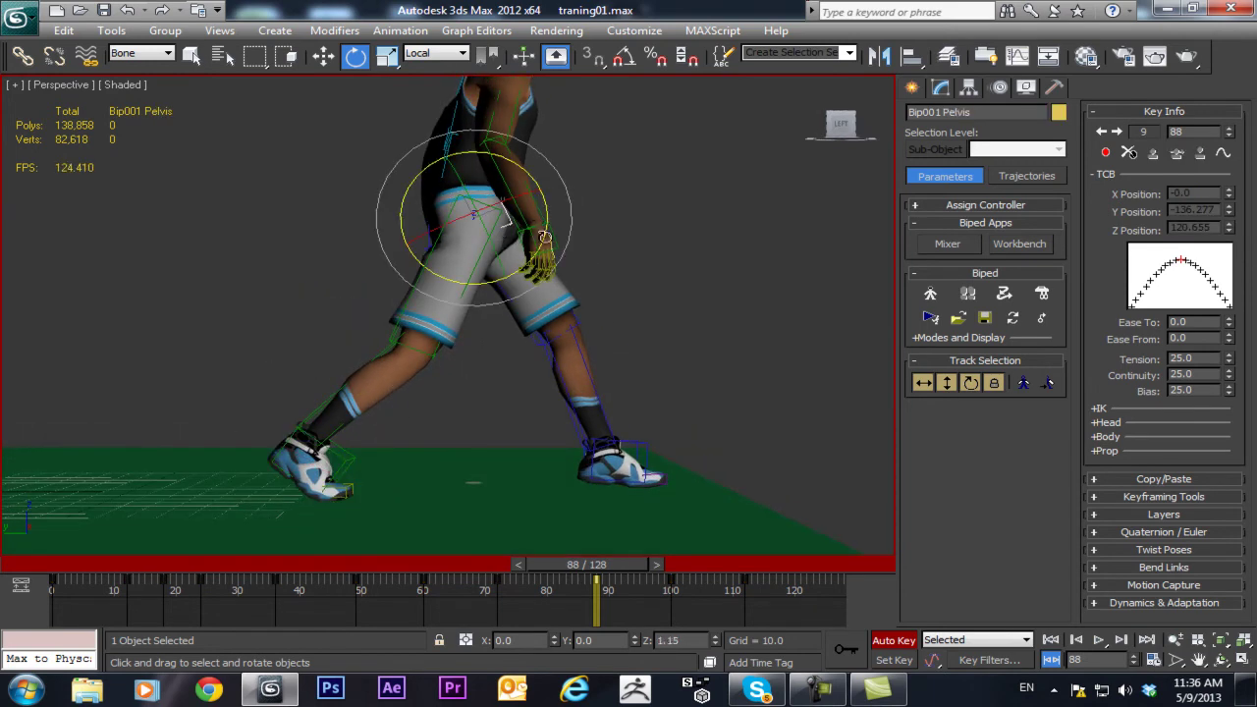
pyautogui.moveTo(548, 224); pyautogui.dragTo(527, 266)
pyautogui.moveTo(515, 211); pyautogui.dragTo(489, 260)
pyautogui.keyDown('alt'); pyautogui.moveTo(489, 260); pyautogui.dragTo(739, 335, button='middle'); pyautogui.keyUp('alt')
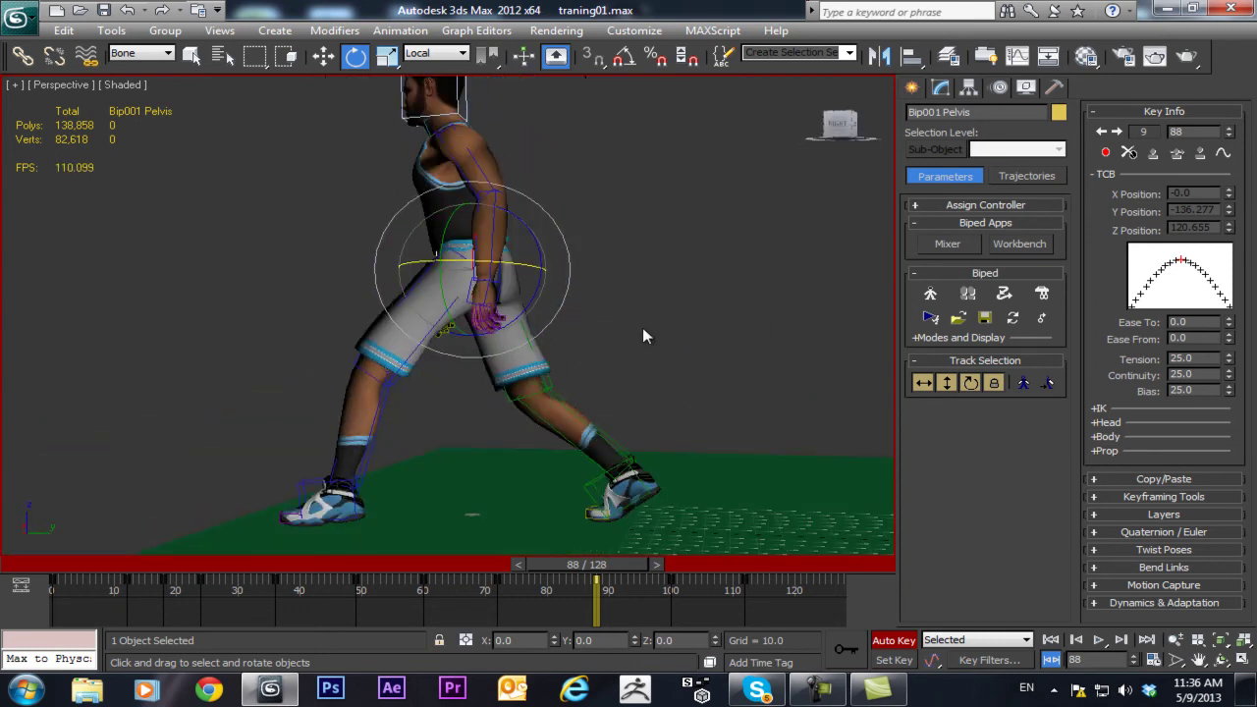
# - Select the right calf at frame 88 and rotate it slightly while viewing the character from the front
pyautogui.keyDown('alt'); pyautogui.moveTo(537, 292); pyautogui.dragTo(443, 397, button='middle'); pyautogui.keyUp('alt')
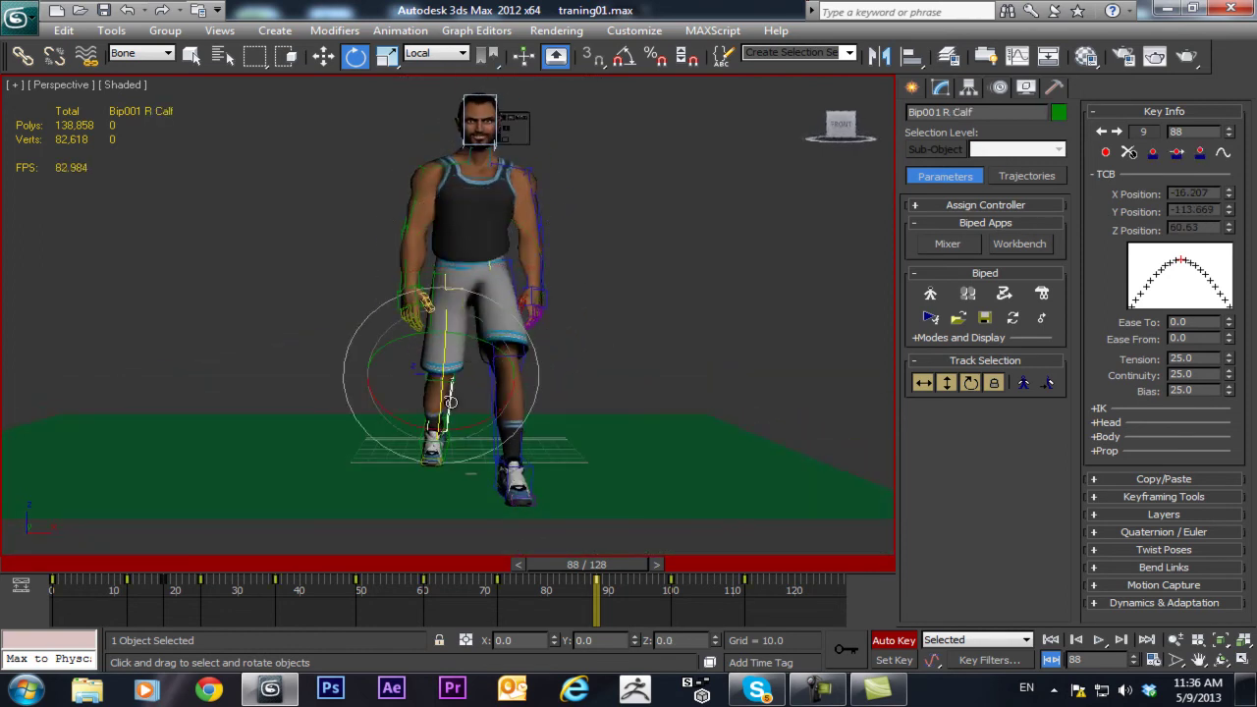
pyautogui.click(465, 424)
pyautogui.moveTo(472, 429); pyautogui.dragTo(463, 444)
pyautogui.keyDown('alt'); pyautogui.moveTo(463, 444); pyautogui.dragTo(554, 543, button='middle'); pyautogui.keyUp('alt')
# - Scrub to about frame 113 and back to examine the motion around the adjusted stride
pyautogui.moveTo(566, 565); pyautogui.dragTo(713, 562)
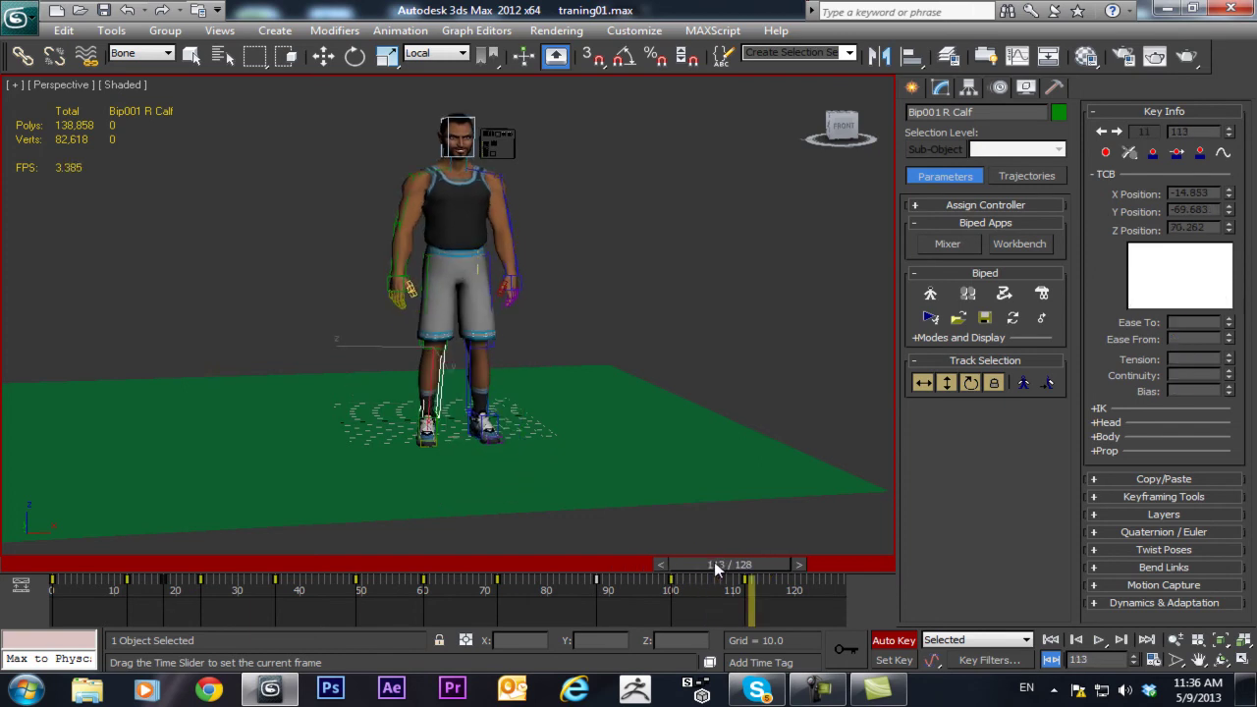
pyautogui.press('e')
pyautogui.keyDown('alt'); pyautogui.moveTo(688, 343); pyautogui.dragTo(550, 432, button='middle'); pyautogui.keyUp('alt')
pyautogui.click(496, 564)
# - At frame 80, select the centre of mass and raise it by about 2.6 units in the left view
pyautogui.moveTo(496, 564); pyautogui.dragTo(547, 575)
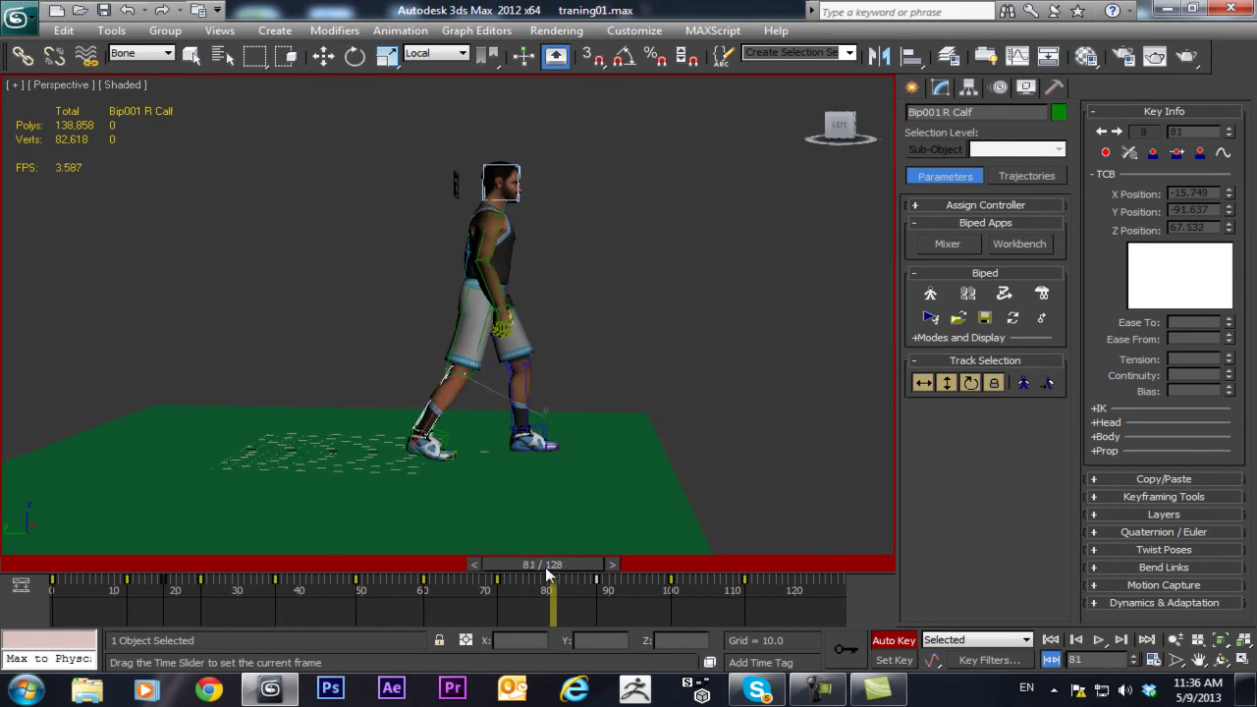
pyautogui.press('e')
pyautogui.keyDown('alt'); pyautogui.moveTo(530, 432); pyautogui.dragTo(501, 408, button='middle'); pyautogui.keyUp('alt')
pyautogui.press('l')
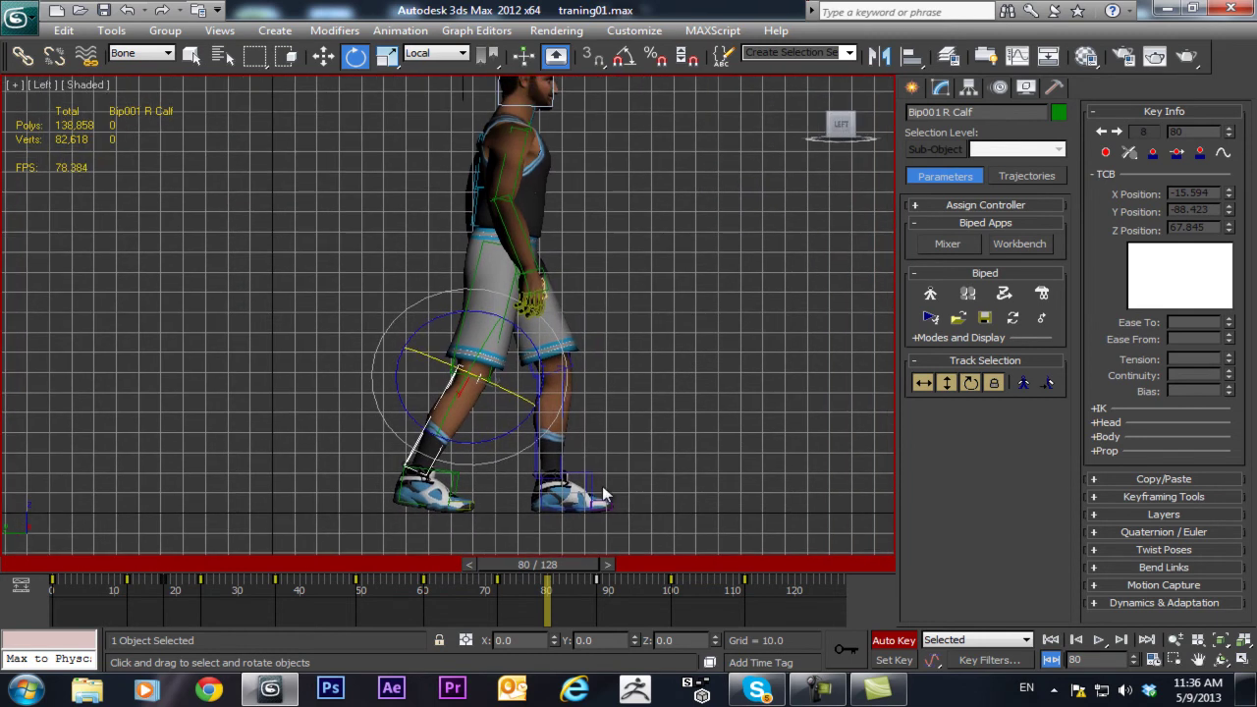
pyautogui.click(970, 383)
pyautogui.scroll(1, 593, 339)
pyautogui.press('w')
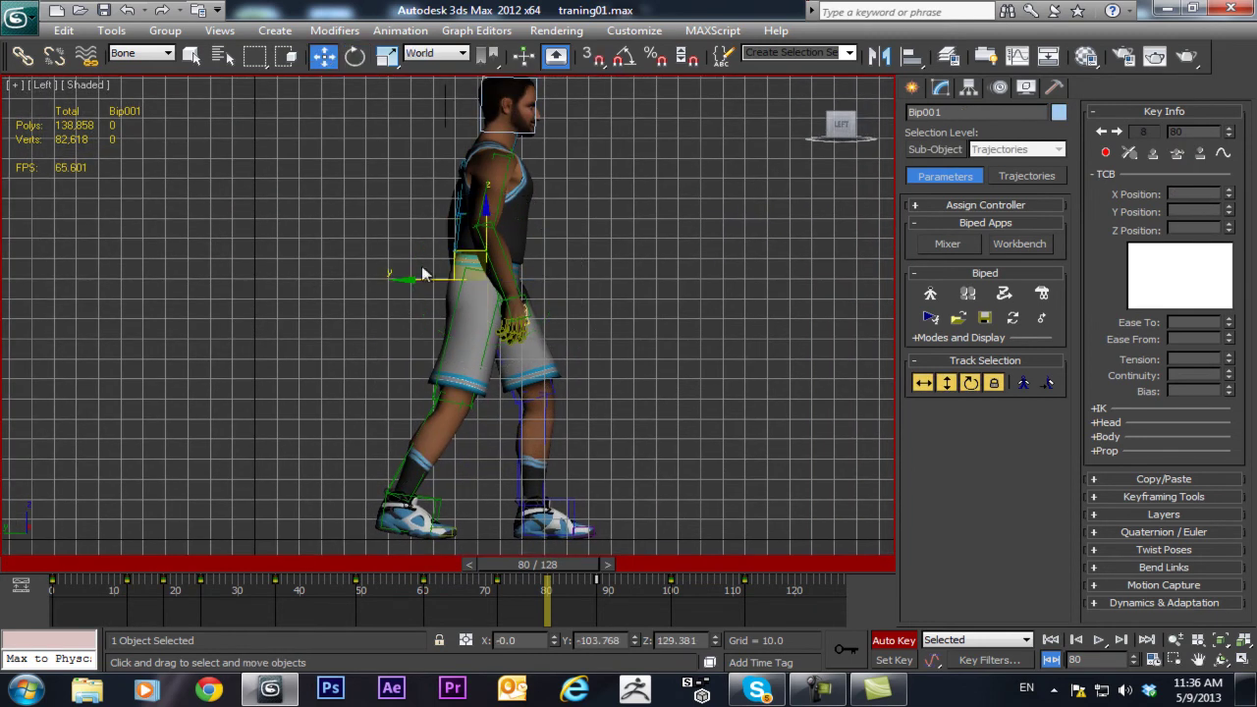
pyautogui.moveTo(487, 230); pyautogui.dragTo(483, 225)
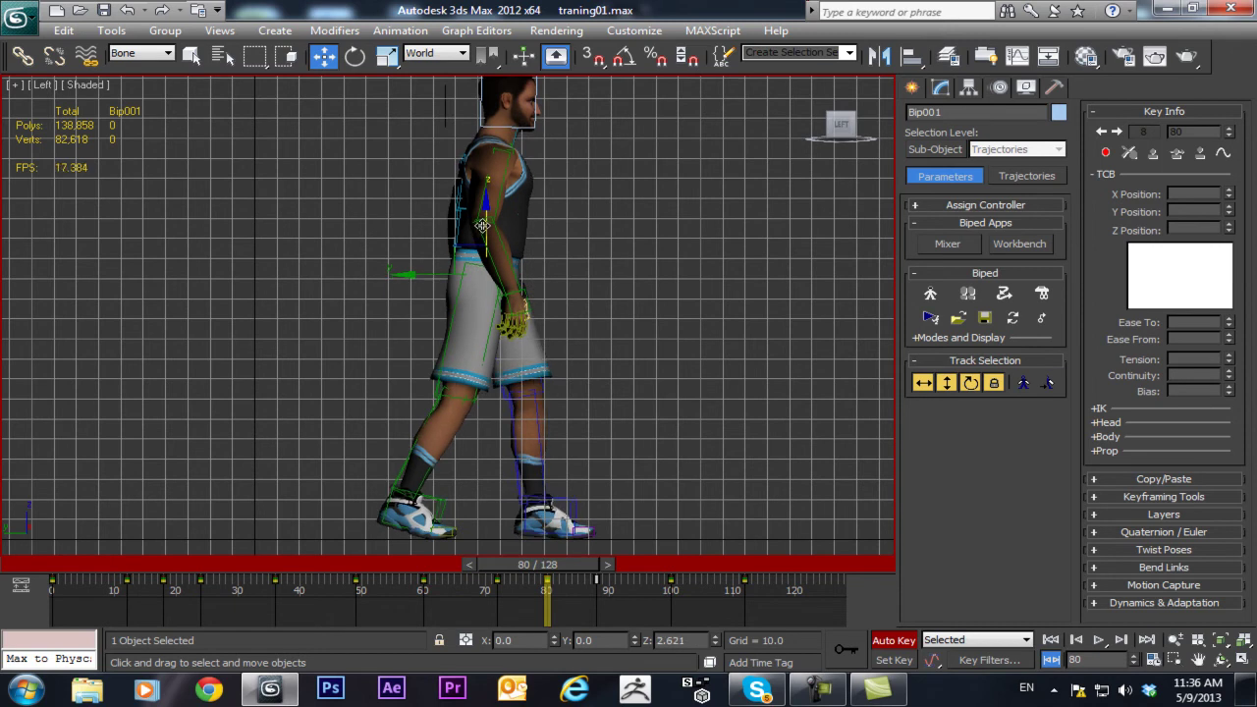
# - At frame 80, rotate the right foot slightly and raise the centre of mass by about 2.2 units
pyautogui.click(435, 521)
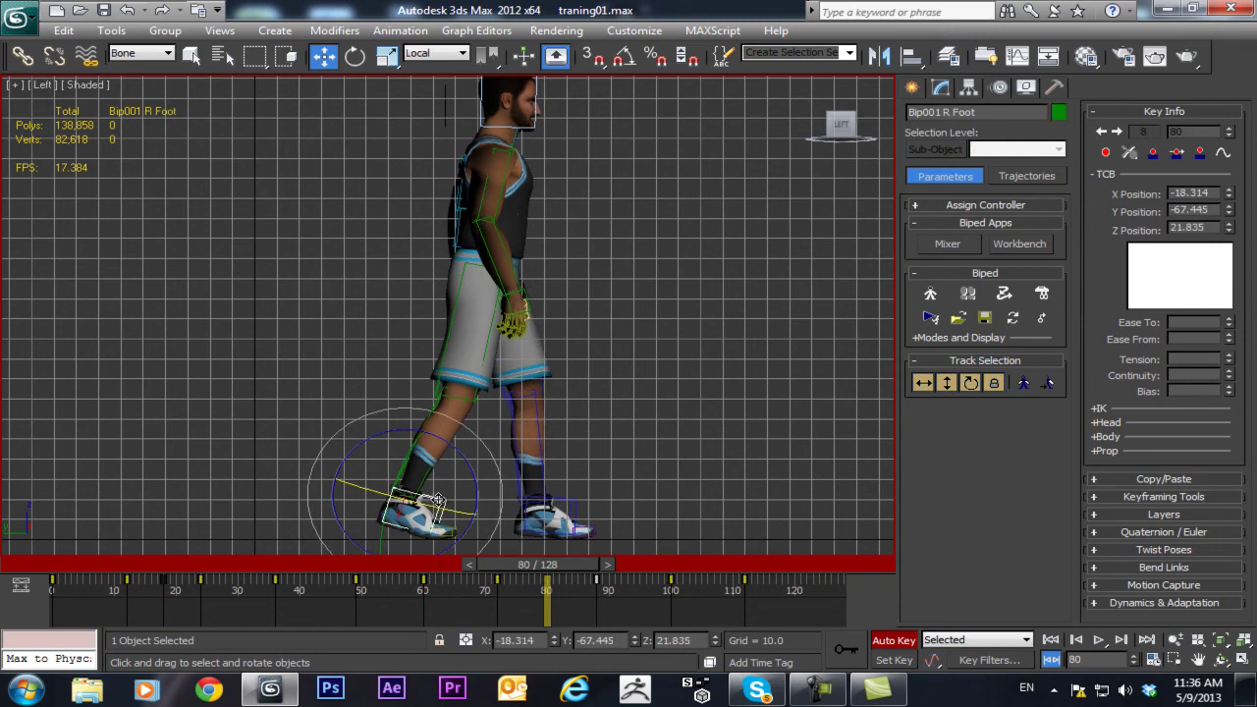
pyautogui.press('e')
pyautogui.moveTo(453, 448); pyautogui.dragTo(477, 459)
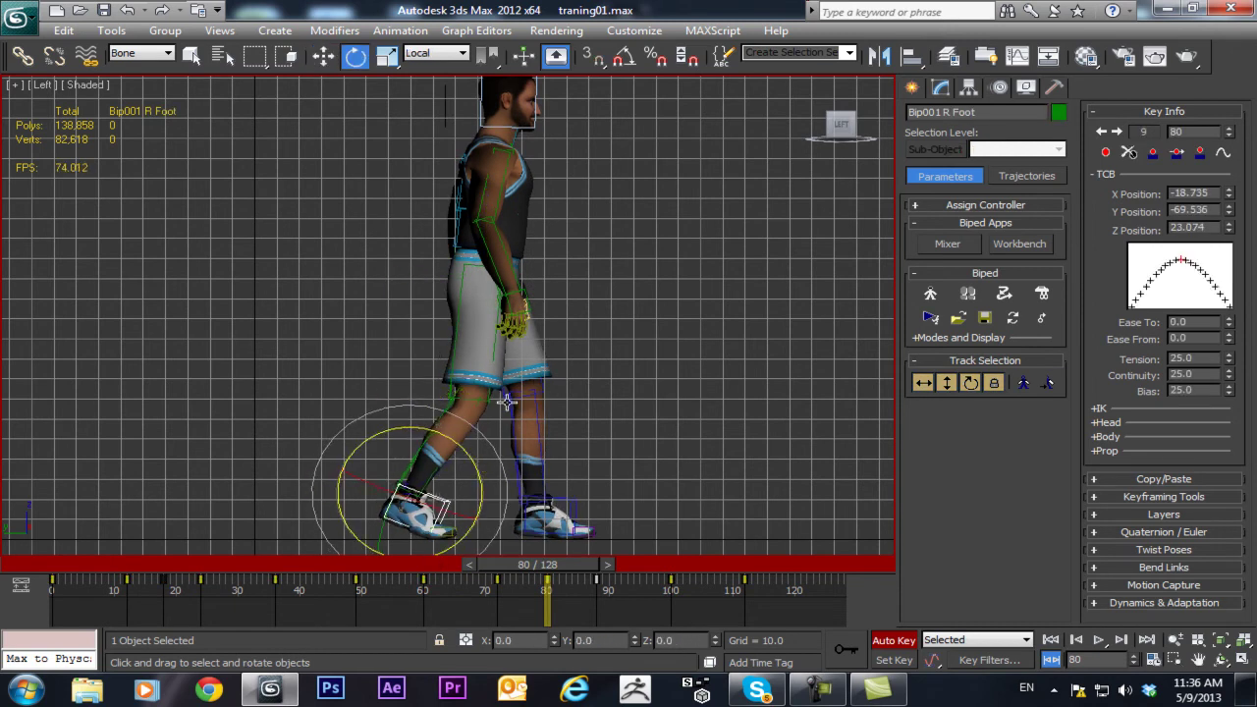
pyautogui.click(946, 385)
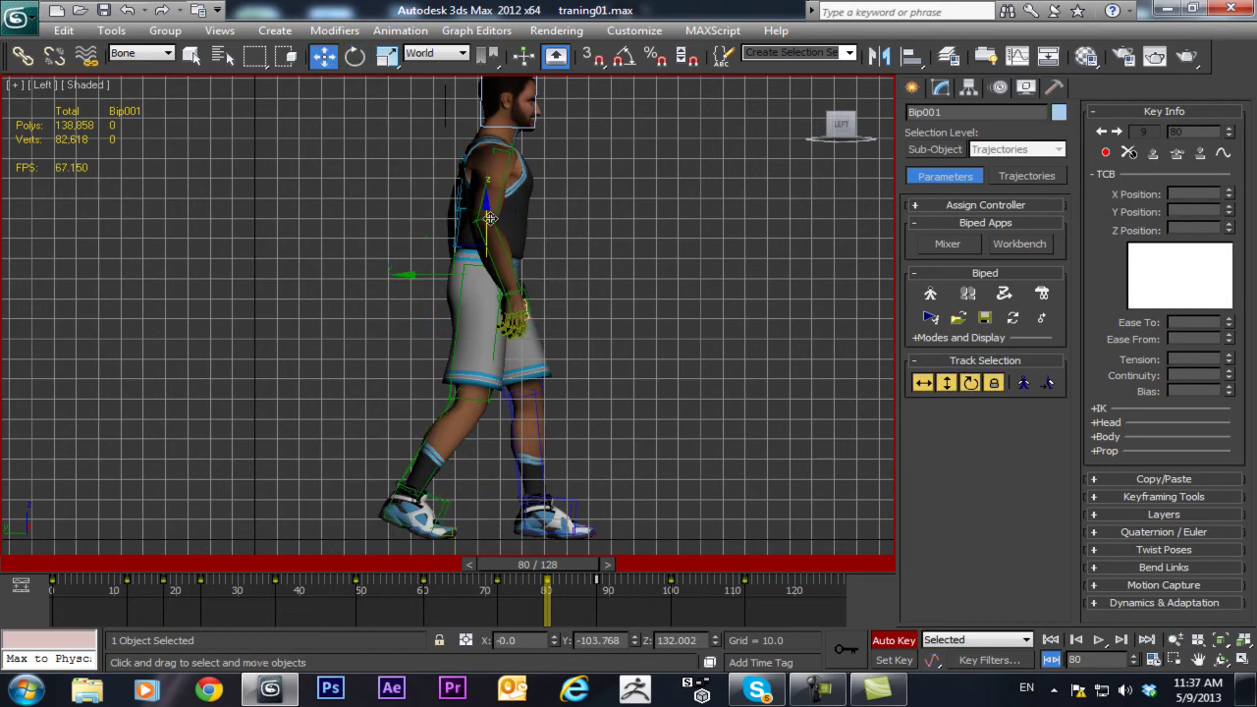
pyautogui.moveTo(485, 218); pyautogui.dragTo(485, 217)
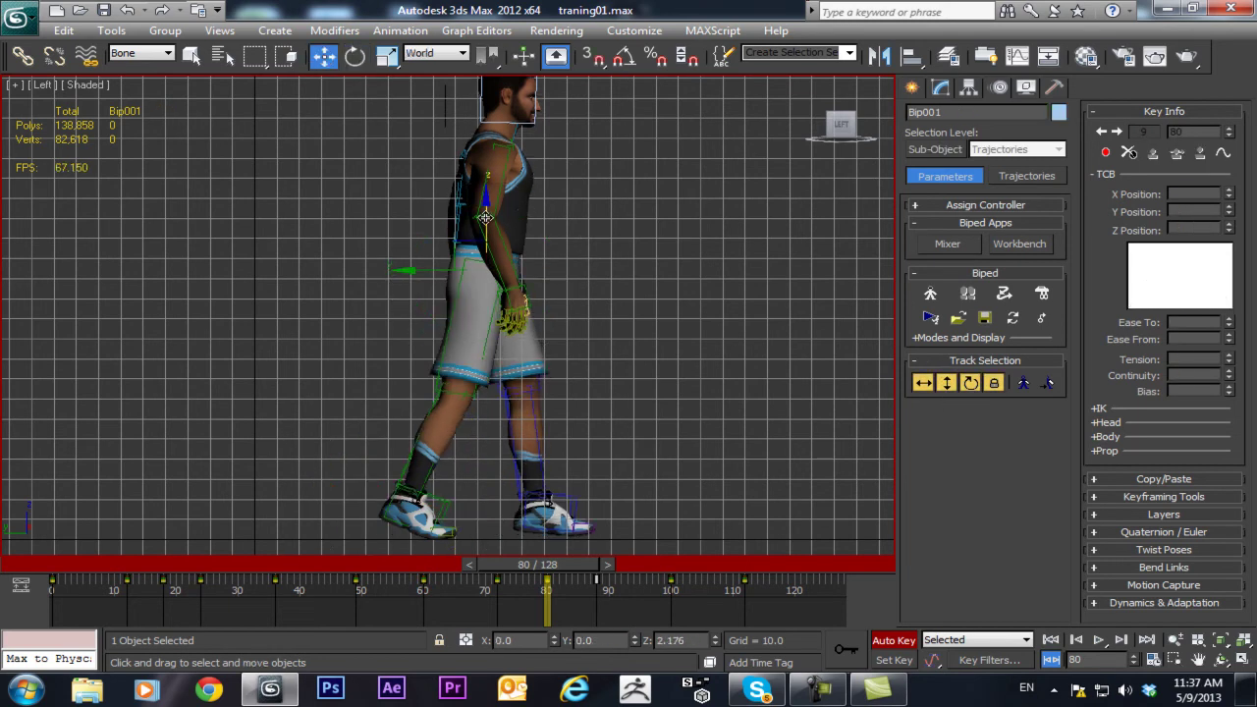
# - At frame 80, set a free key on the left foot, lift it off the ground and tilt it toe-down by about 30 degrees
pyautogui.click(566, 500)
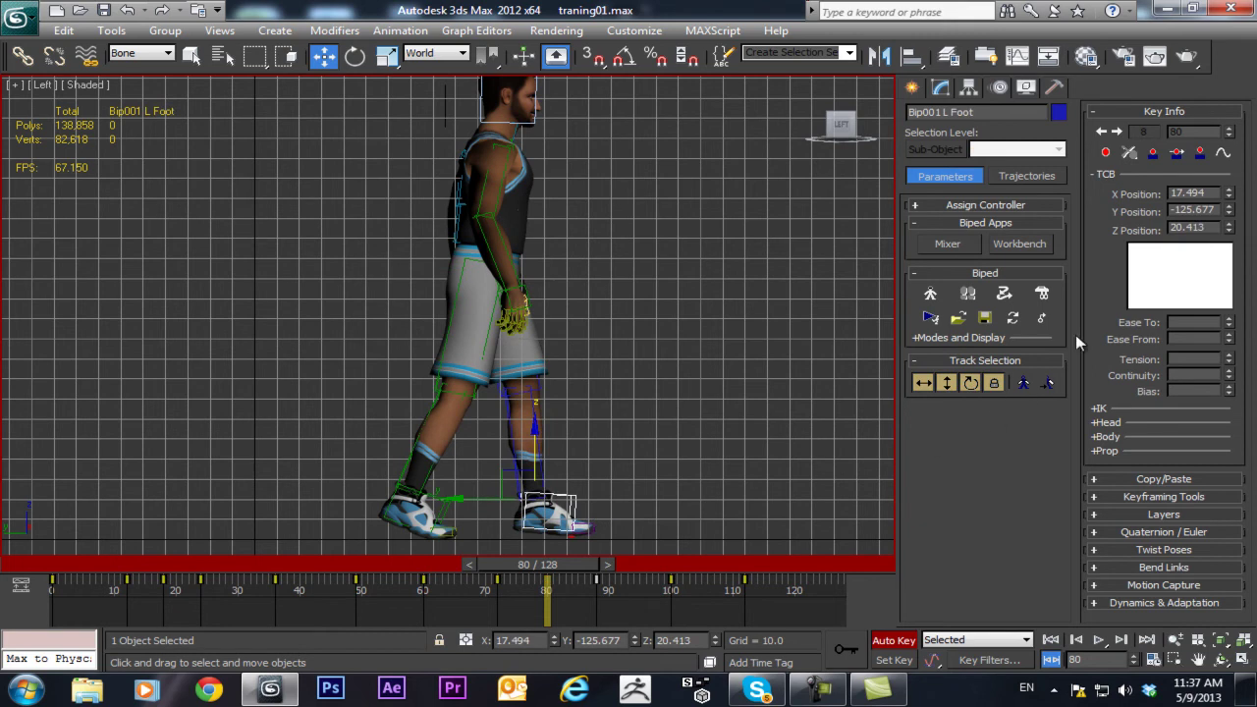
pyautogui.click(1201, 153)
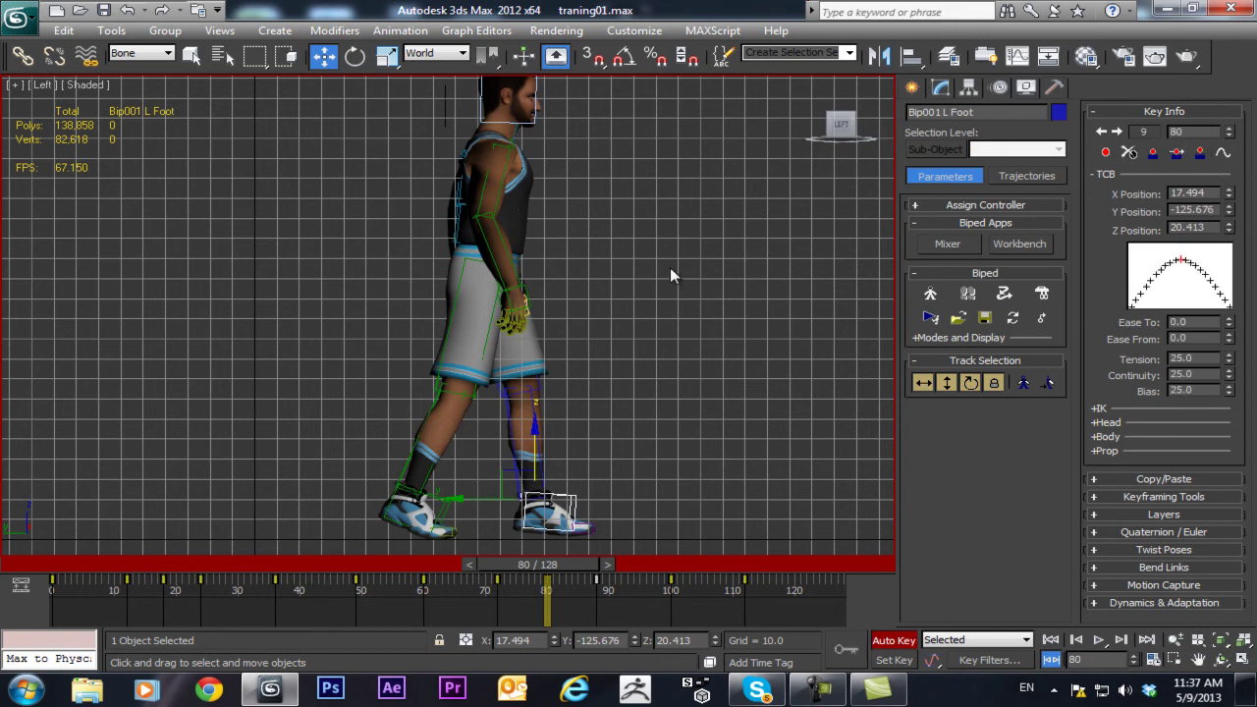
pyautogui.rightClick(670, 267)
pyautogui.click(618, 325)
pyautogui.moveTo(637, 328); pyautogui.dragTo(619, 303, button='middle')
pyautogui.moveTo(483, 447); pyautogui.dragTo(467, 427)
pyautogui.press('e')
pyautogui.moveTo(552, 402); pyautogui.dragTo(583, 444)
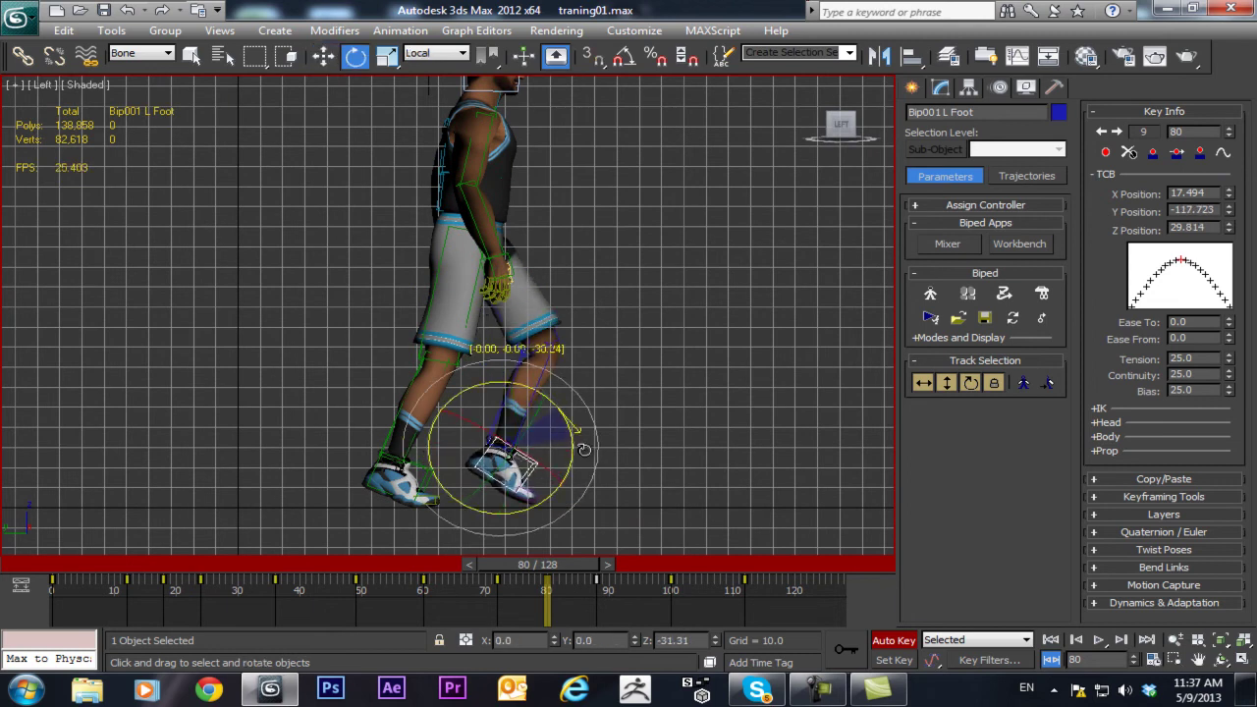
# - Go to frame 60, select the centre of mass and copy its standing key to frame 72
pyautogui.moveTo(556, 568); pyautogui.dragTo(442, 572)
pyautogui.press('e')
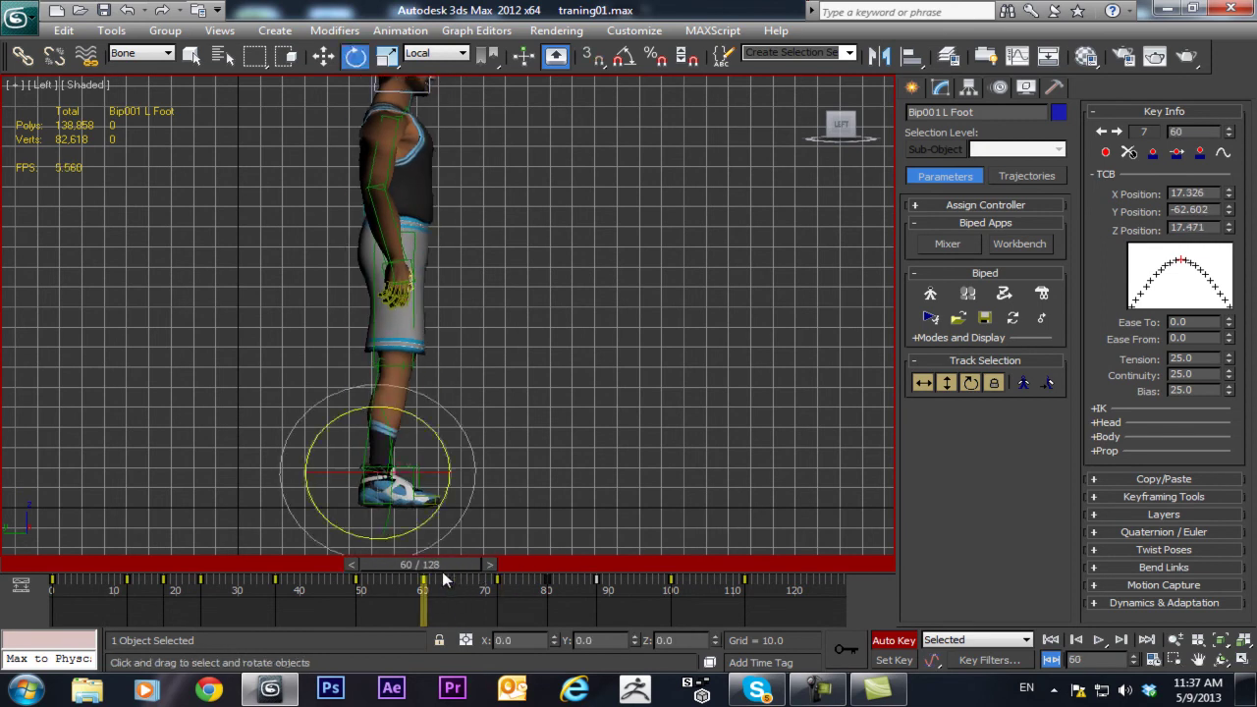
pyautogui.click(945, 384)
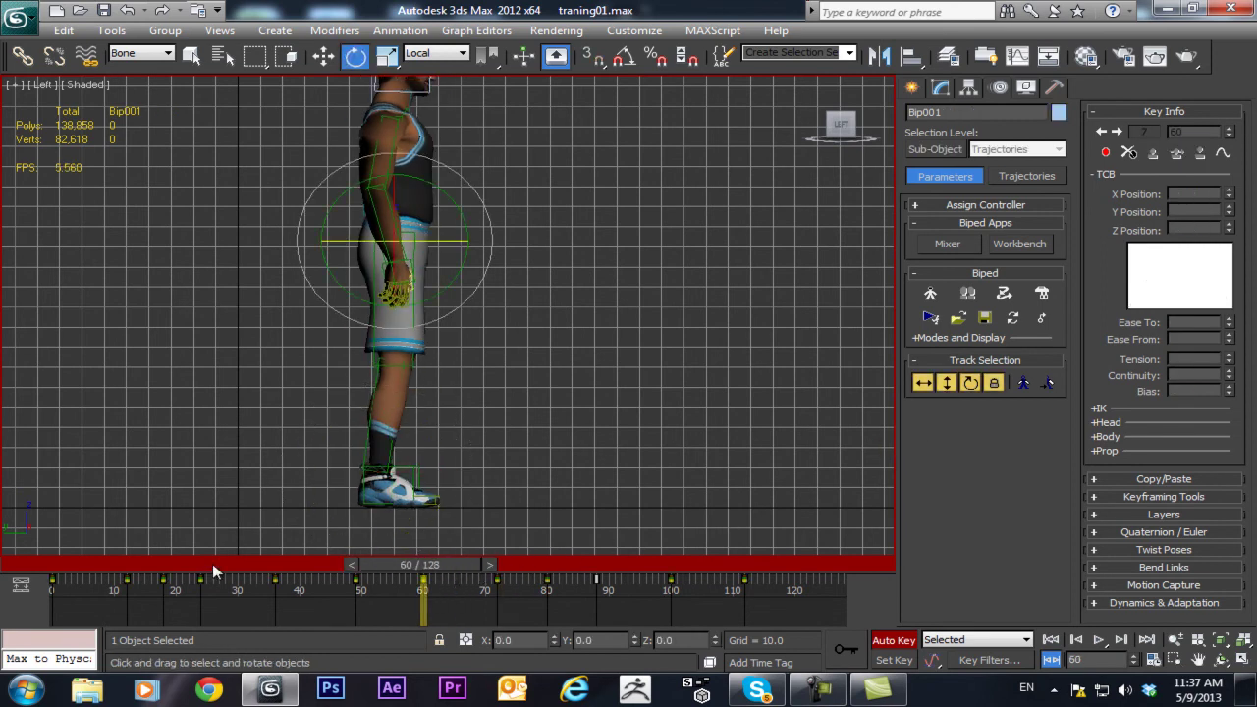
pyautogui.keyDown('shift'); pyautogui.moveTo(51, 592); pyautogui.dragTo(286, 604); pyautogui.keyUp('shift')
pyautogui.keyDown('shift'); pyautogui.moveTo(419, 606); pyautogui.dragTo(497, 585); pyautogui.keyUp('shift')
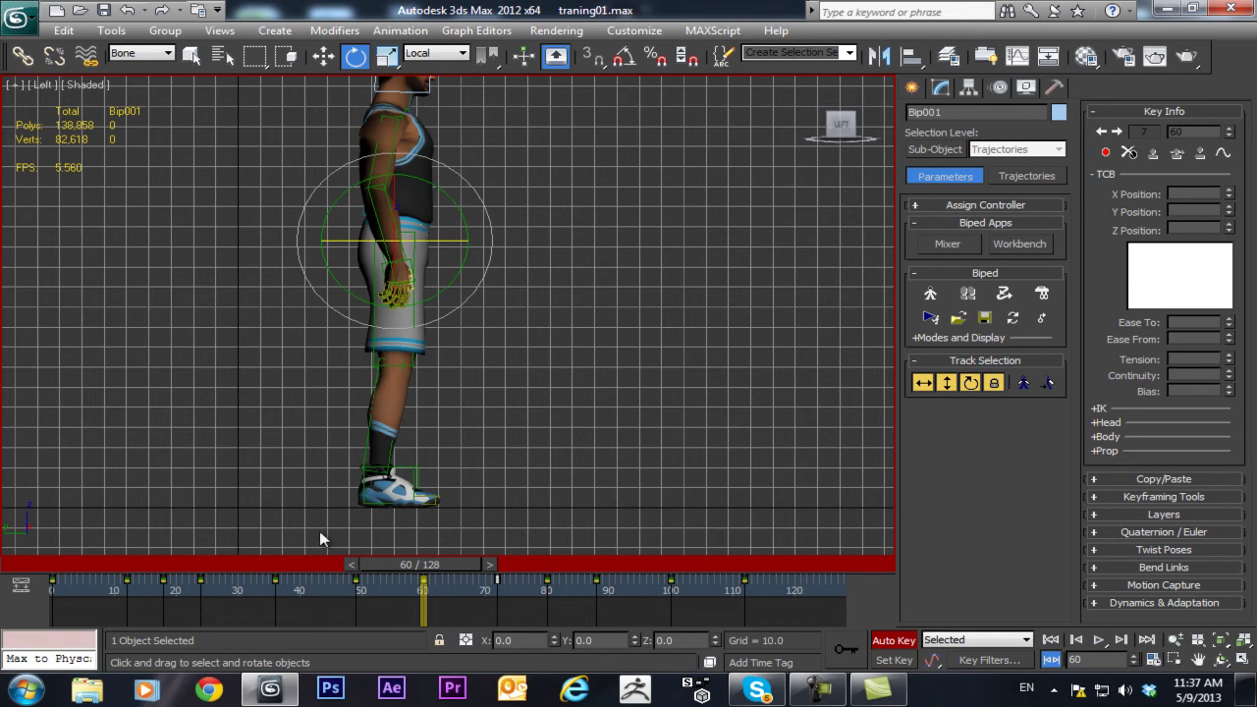
# - Select both feet and copy their standing keys to frame 72
pyautogui.click(413, 477)
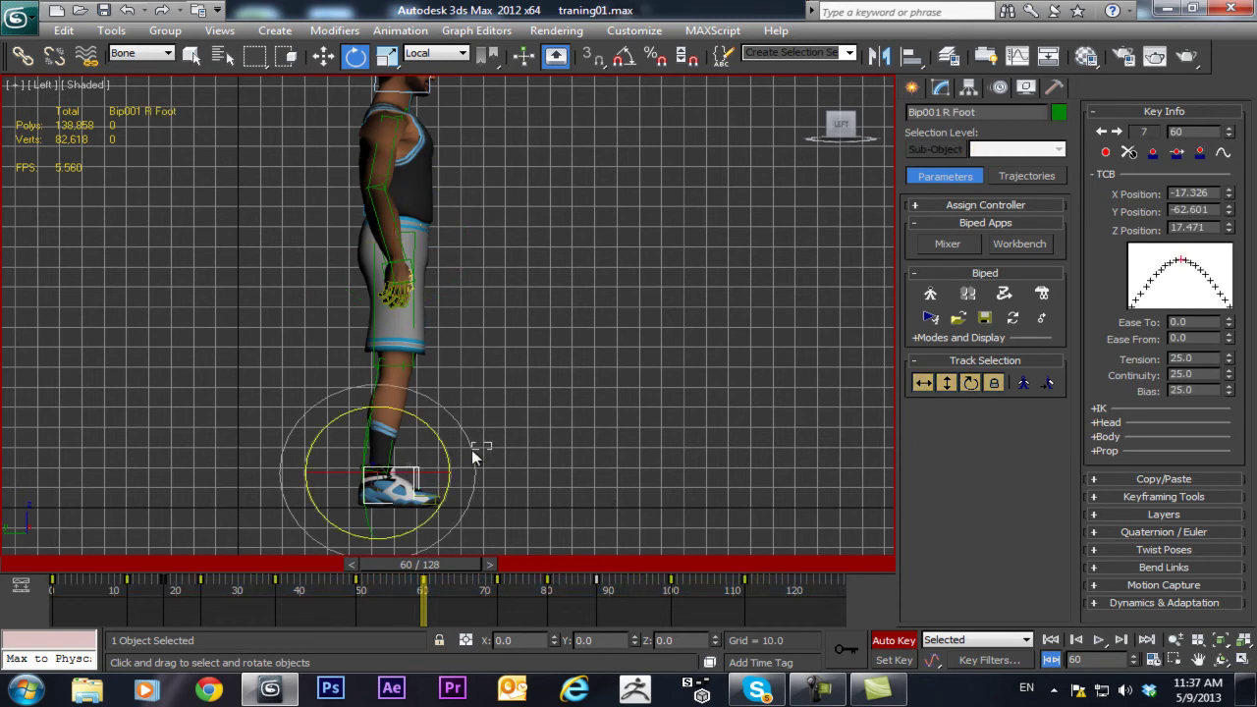
pyautogui.moveTo(413, 482); pyautogui.dragTo(406, 481)
pyautogui.keyDown('shift'); pyautogui.moveTo(52, 584); pyautogui.dragTo(702, 582); pyautogui.keyUp('shift')
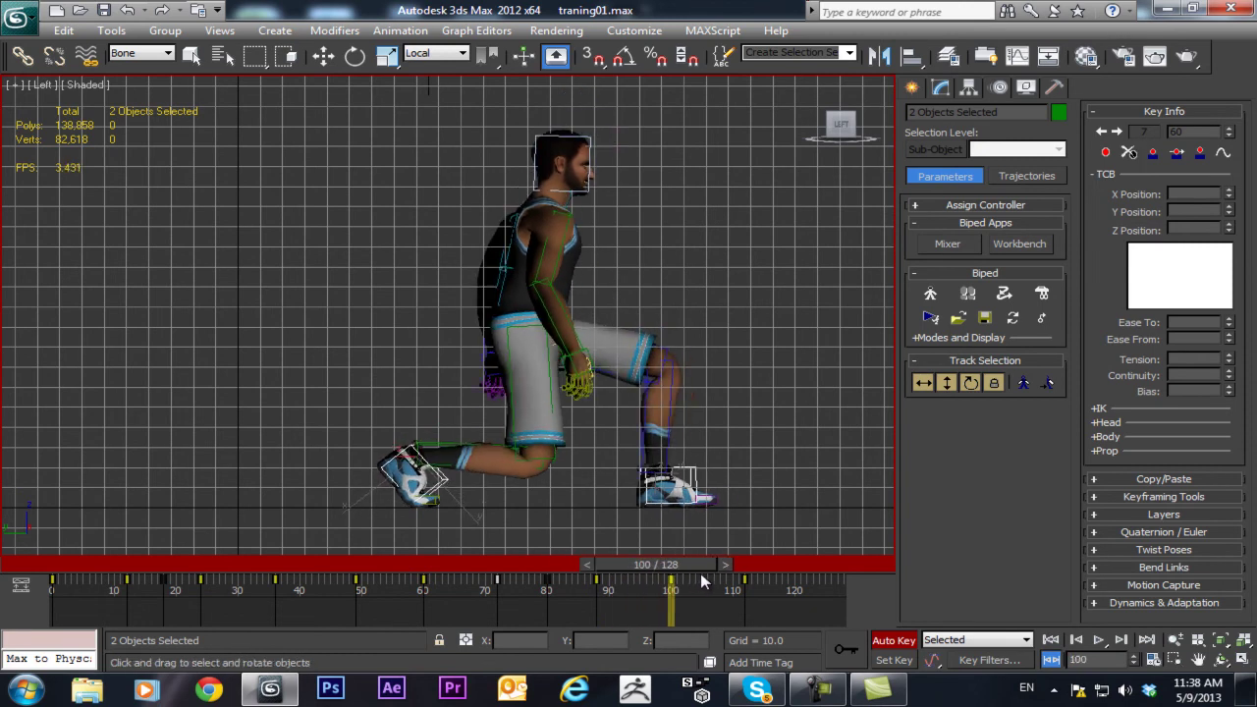
# - Go to frame 112, show the whole character in an angled perspective view and end the active time segment at that frame
pyautogui.press('e')
pyautogui.moveTo(632, 564); pyautogui.dragTo(707, 565)
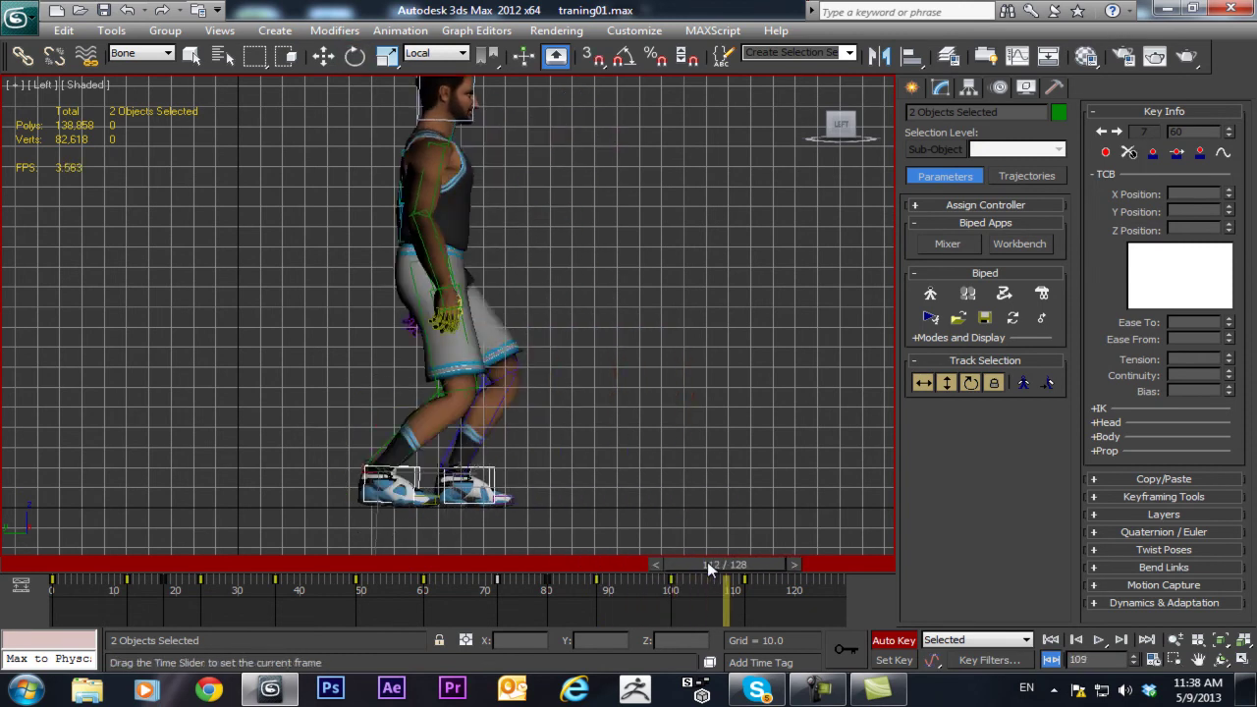
pyautogui.press('p')
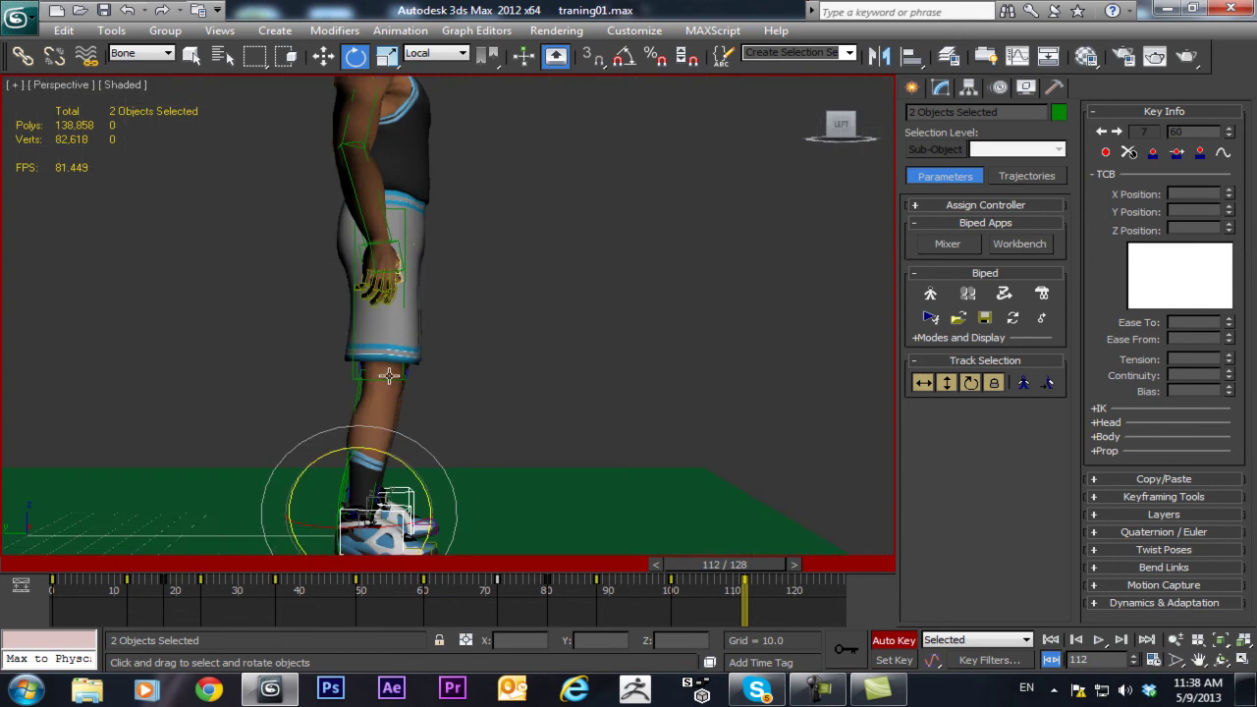
pyautogui.keyDown('alt'); pyautogui.moveTo(577, 403); pyautogui.dragTo(433, 369, button='middle'); pyautogui.keyUp('alt')
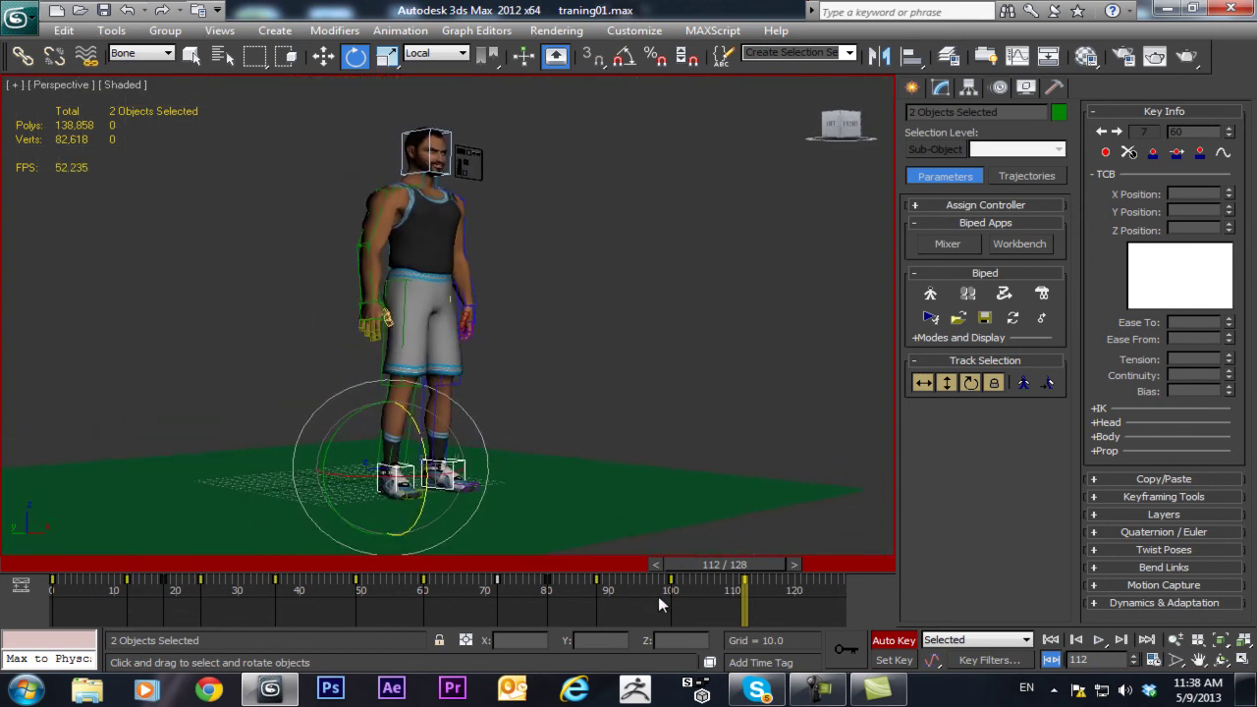
pyautogui.keyDown('ctrl'); pyautogui.keyDown('alt'); pyautogui.moveTo(632, 617); pyautogui.dragTo(742, 609, button='right'); pyautogui.keyUp('alt'); pyautogui.keyUp('ctrl')
# - Create an AVI preview of the perspective view for the active time segment ending at frame 112
pyautogui.click(118, 31)
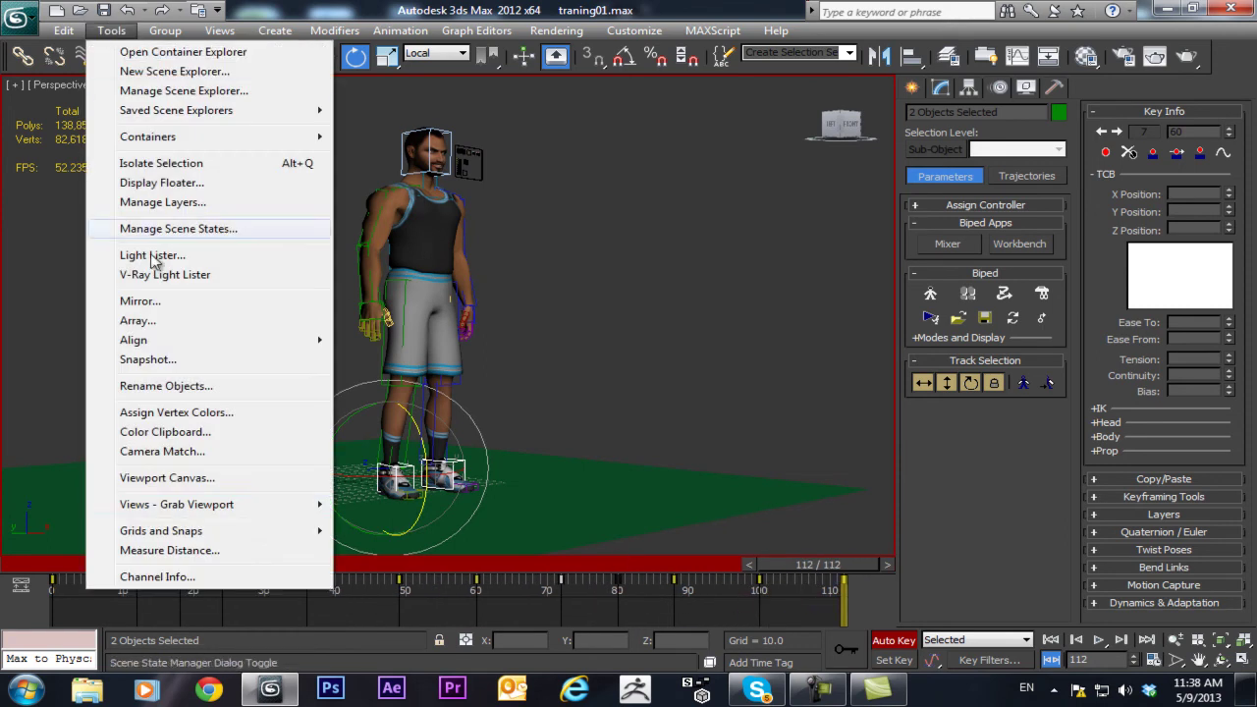
pyautogui.moveTo(218, 505)
pyautogui.click(408, 526)
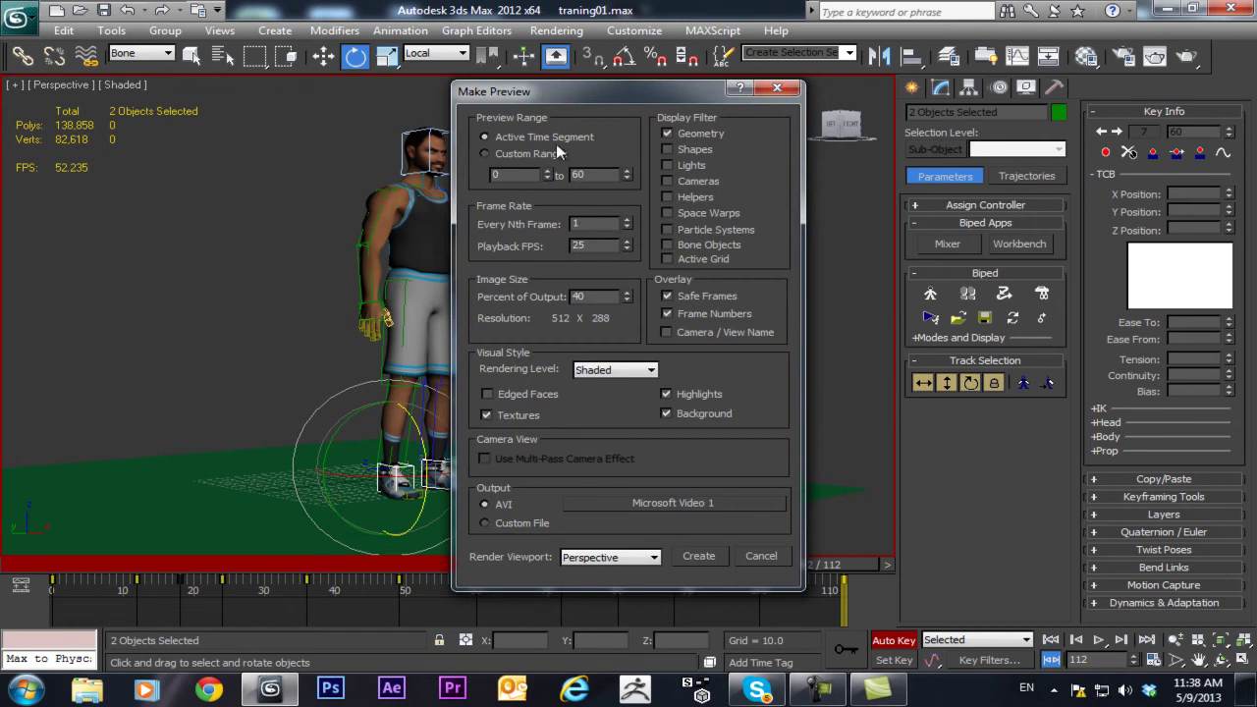
pyautogui.click(700, 556)
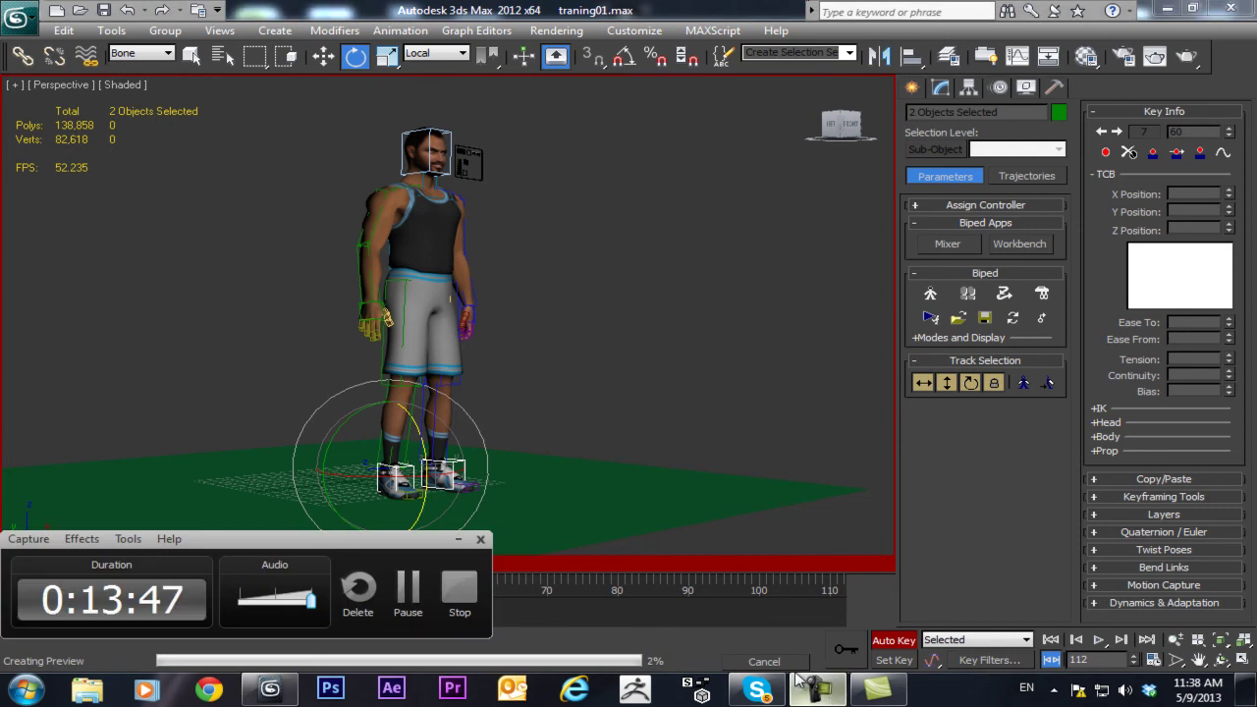
# - Replay the preview full-screen to examine the timing of the walk and crouch, and close the player
pyautogui.click(390, 606)
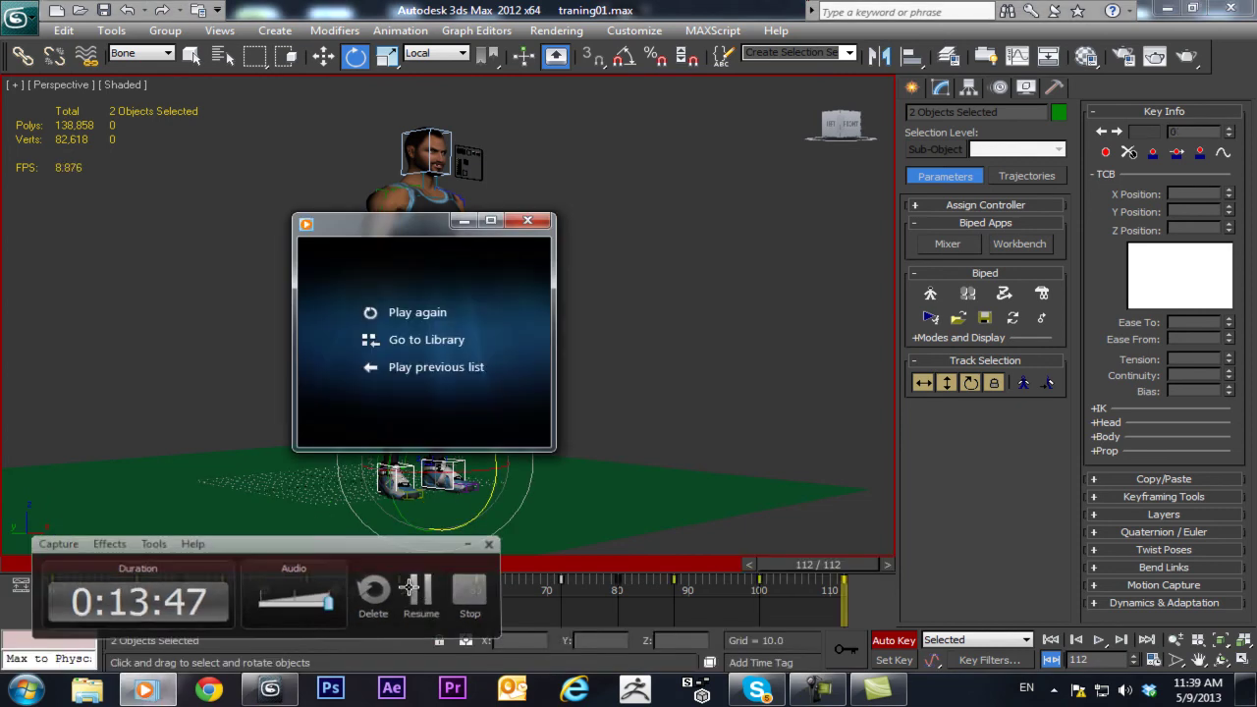
pyautogui.click(393, 316)
pyautogui.doubleClick(392, 319)
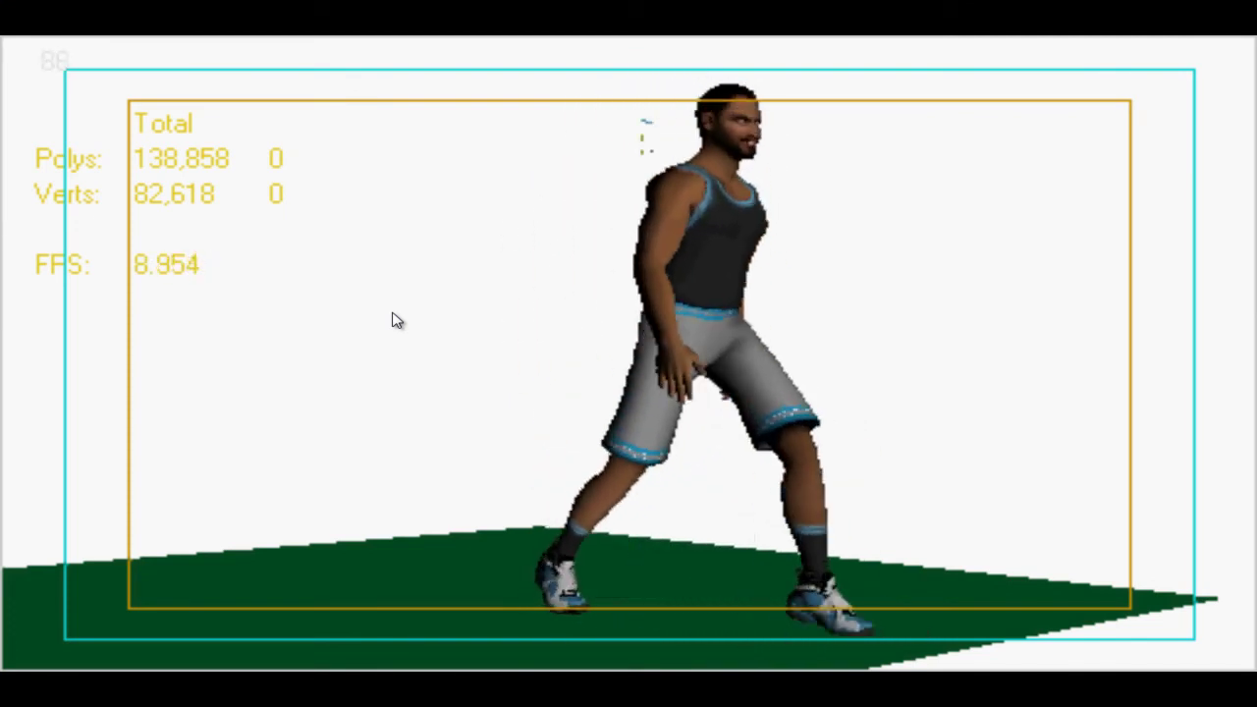
pyautogui.moveTo(483, 131)
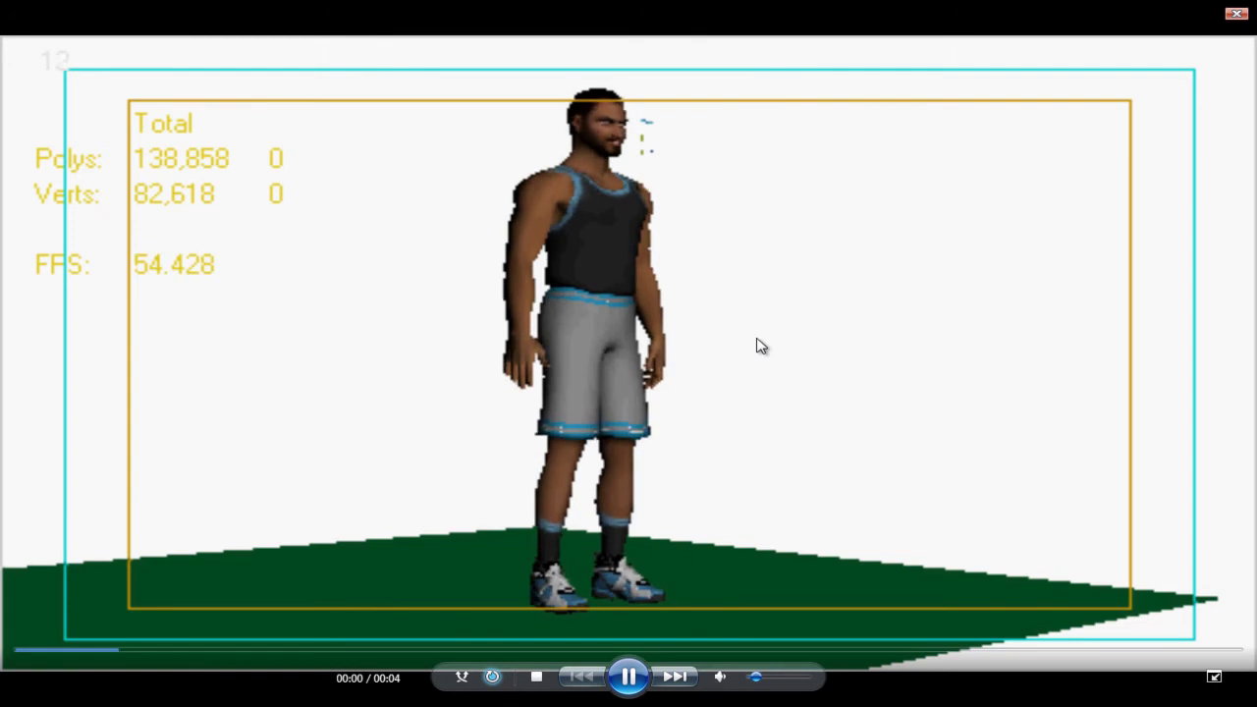
pyautogui.click(1235, 13)
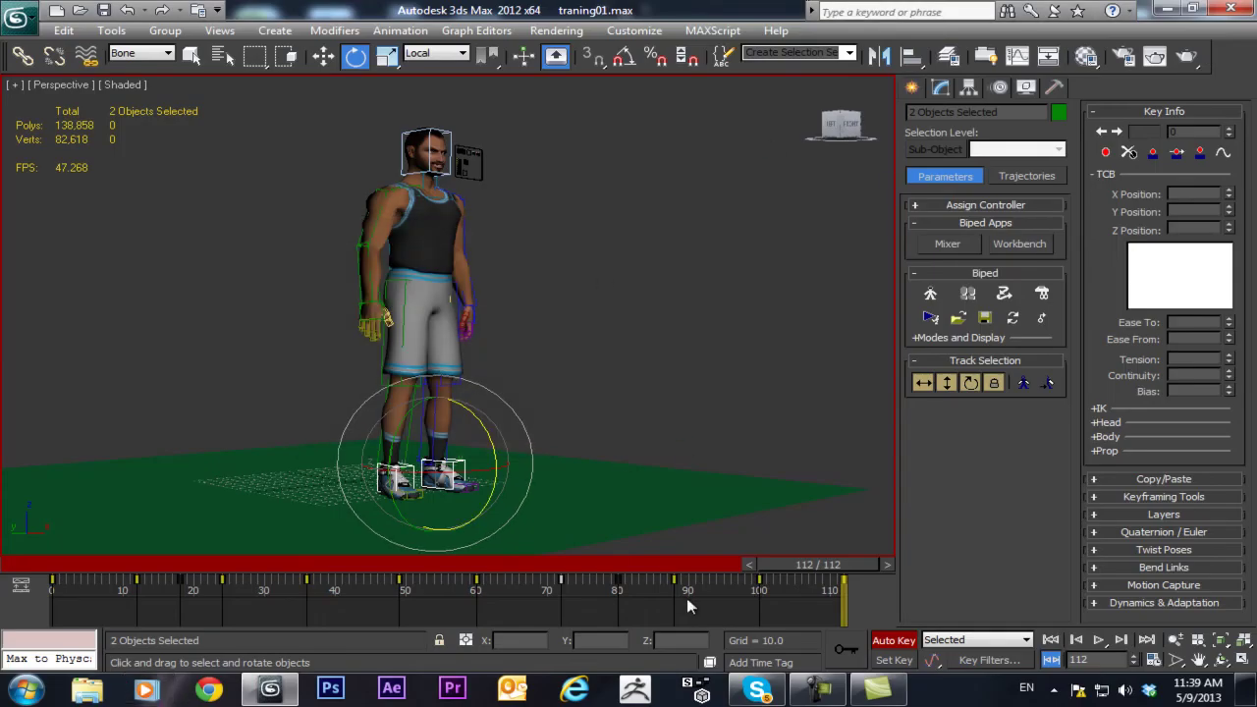
# - Go to frame 88 and select the biped parts with the "player bip" selection set
pyautogui.moveTo(822, 556); pyautogui.dragTo(661, 590)
pyautogui.press('e')
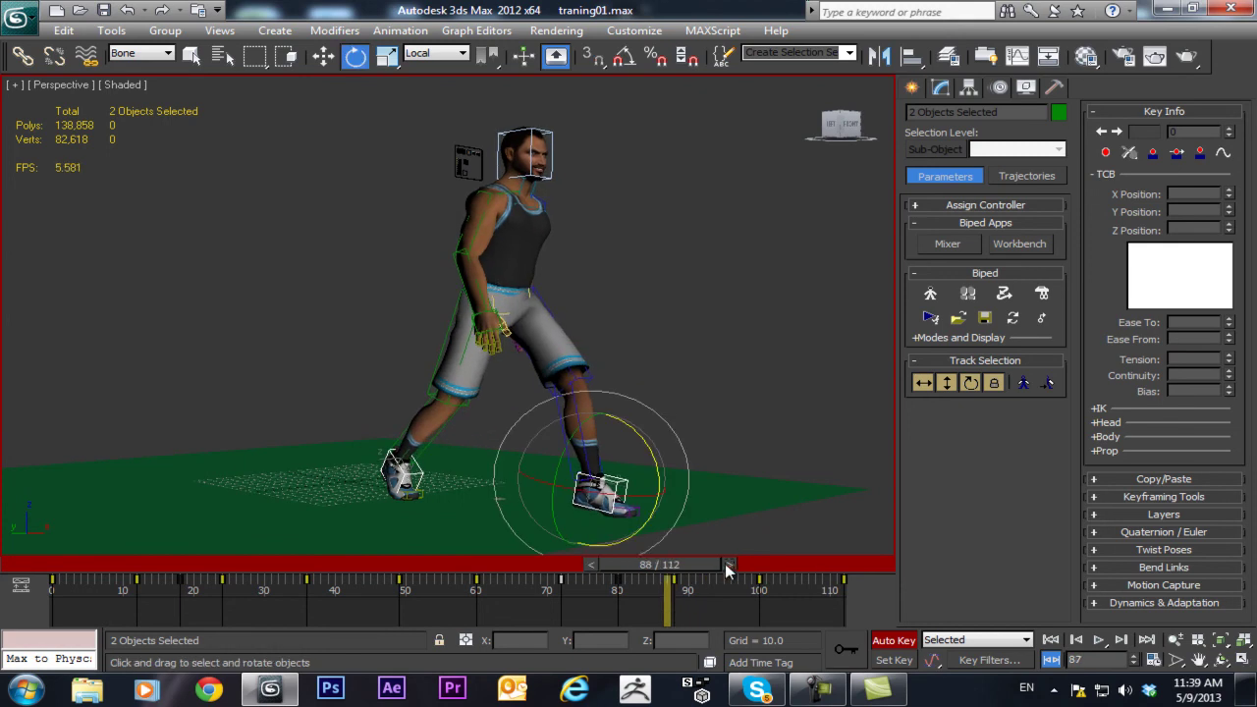
pyautogui.click(725, 566)
pyautogui.click(848, 53)
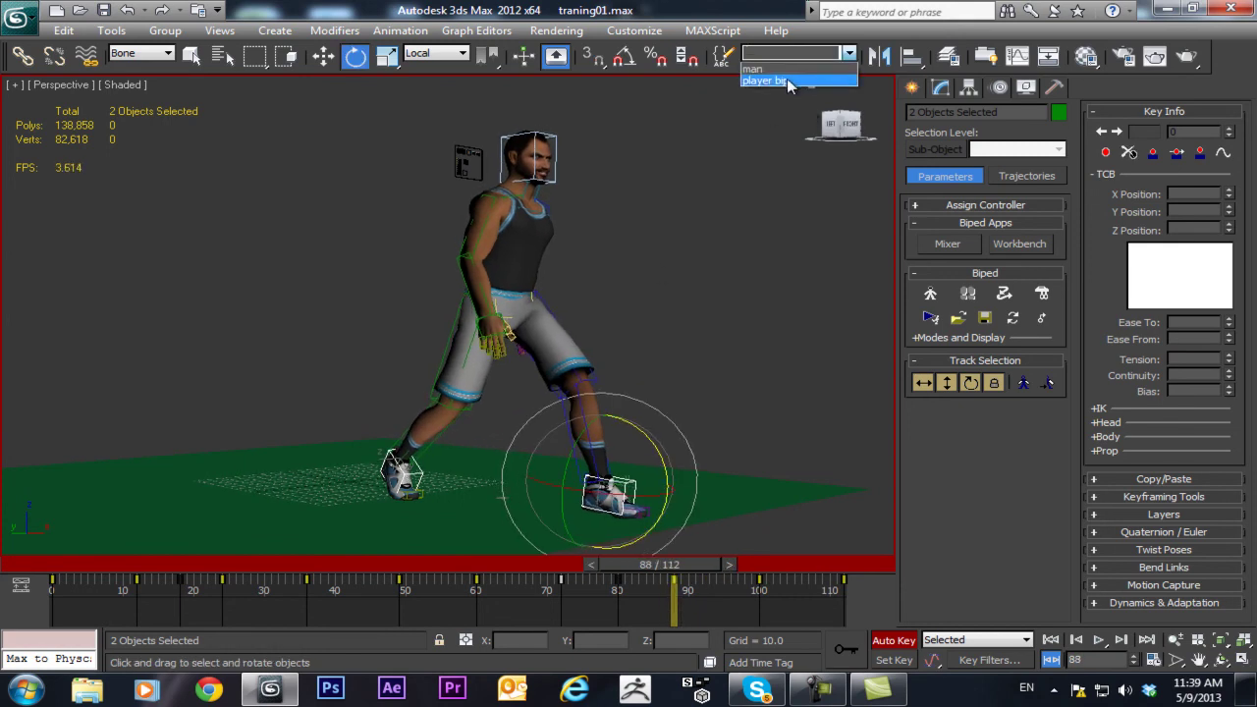
pyautogui.click(776, 80)
# - Retime the player bip keys after frame 88 so the crouch holds until frame 110 and the active time segment ends at frame 124
pyautogui.keyDown('ctrl'); pyautogui.keyDown('alt'); pyautogui.moveTo(730, 609); pyautogui.dragTo(657, 637, button='right'); pyautogui.keyUp('alt'); pyautogui.keyUp('ctrl')
pyautogui.moveTo(699, 593); pyautogui.dragTo(771, 593)
pyautogui.moveTo(558, 595)
pyautogui.keyDown('shift'); pyautogui.mouseDown()
pyautogui.moveTo(635, 591)
pyautogui.moveTo(530, 568)
pyautogui.moveTo(683, 591)
pyautogui.moveTo(620, 590)
pyautogui.moveTo(687, 588)
pyautogui.moveTo(695, 569)
pyautogui.moveTo(813, 580)
pyautogui.moveTo(788, 579)
pyautogui.mouseUp(); pyautogui.keyUp('shift')
pyautogui.click(610, 607)
pyautogui.press('e')
pyautogui.keyDown('ctrl'); pyautogui.keyDown('alt'); pyautogui.moveTo(787, 579); pyautogui.dragTo(743, 612, button='right'); pyautogui.keyUp('alt'); pyautogui.keyUp('ctrl')
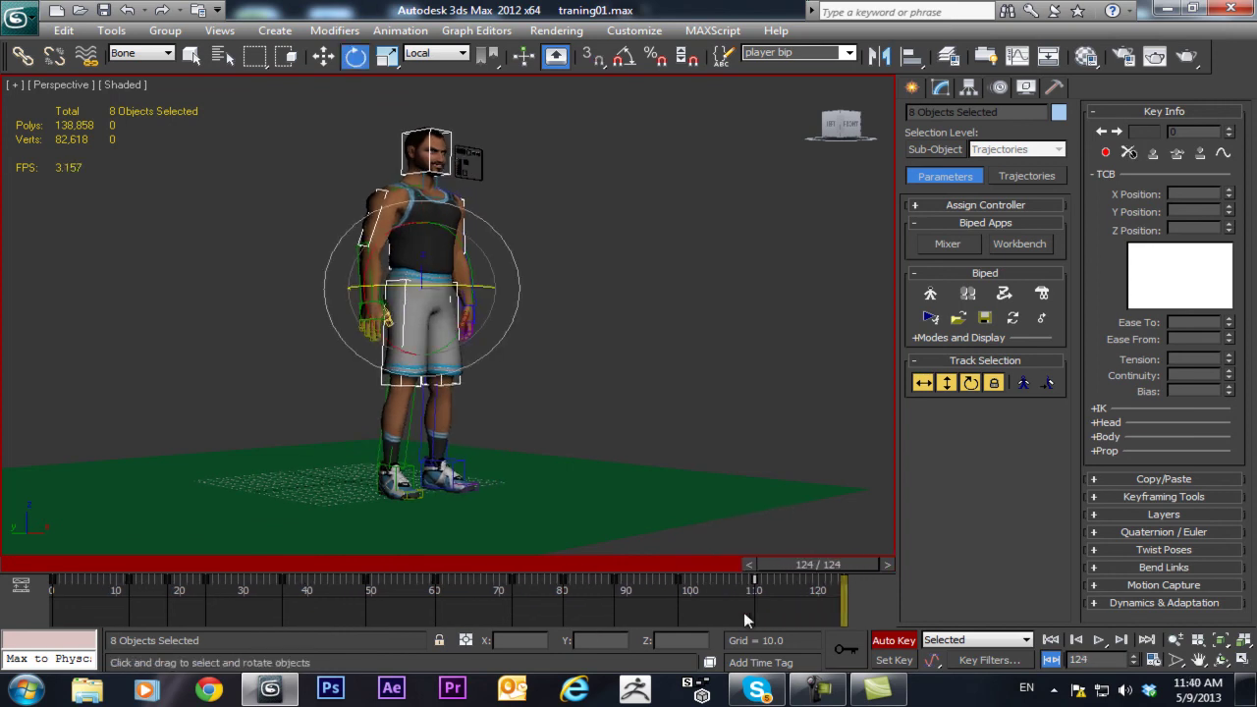
# - Create a new AVI preview of the retimed animation through frame 124 in the perspective view
pyautogui.click(113, 30)
pyautogui.moveTo(241, 505)
pyautogui.click(416, 526)
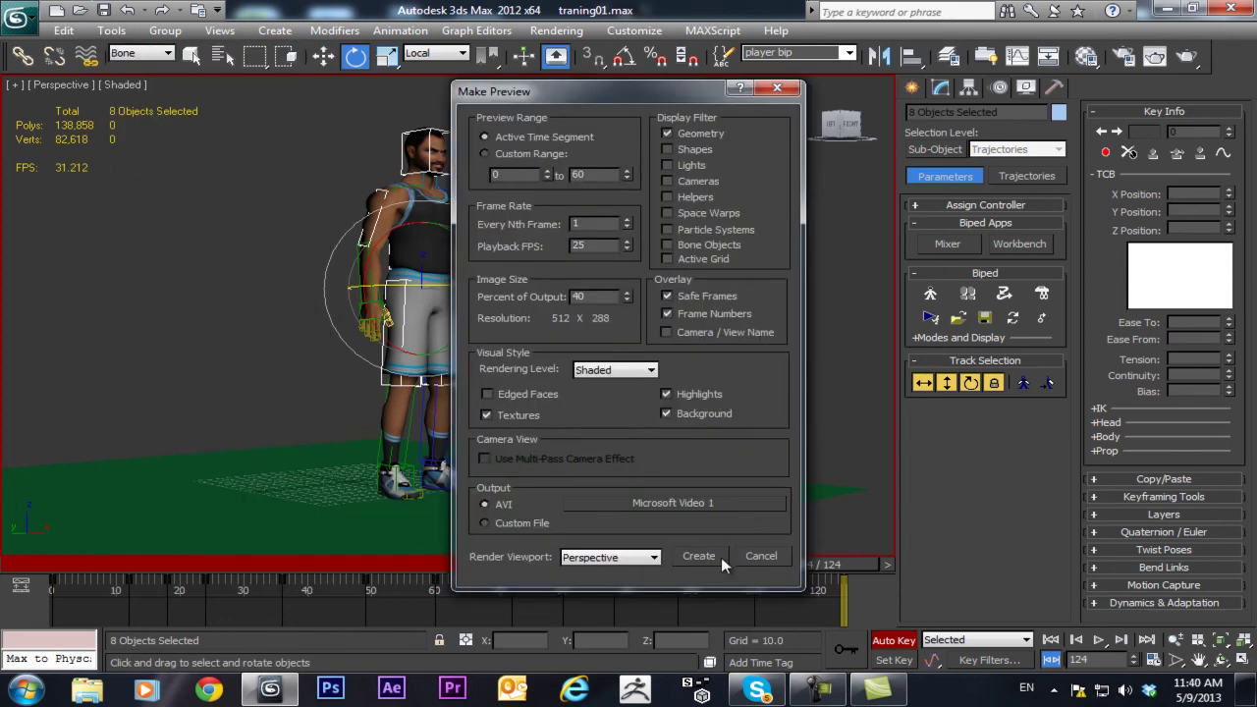
pyautogui.click(699, 556)
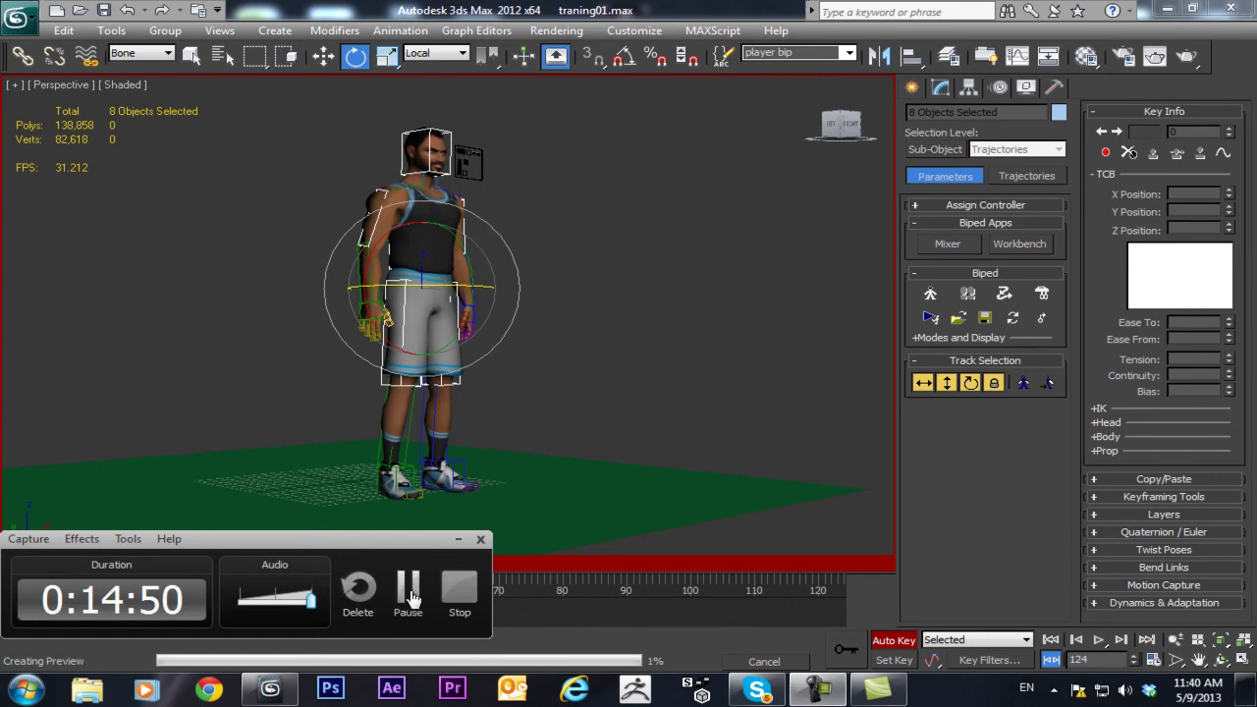
# - Watch the new preview full-screen to judge the longer crouch, and close the player
pyautogui.click(411, 312)
pyautogui.doubleClick(449, 317)
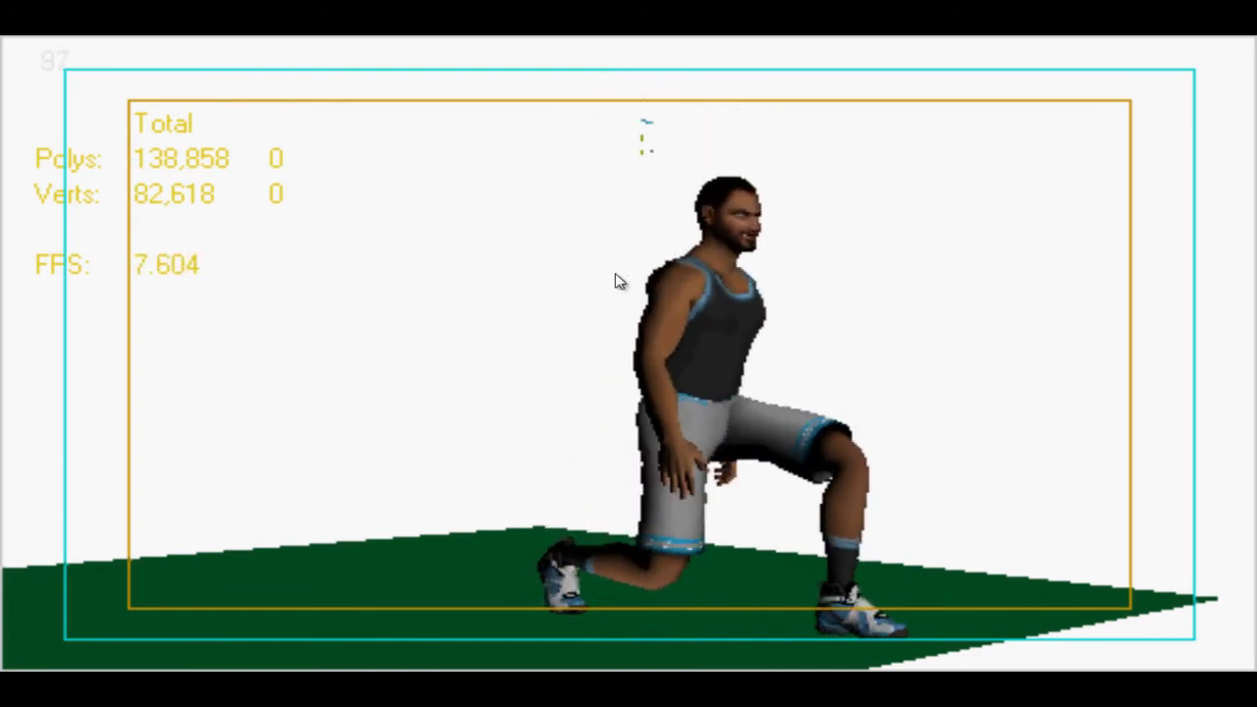
pyautogui.moveTo(687, 354)
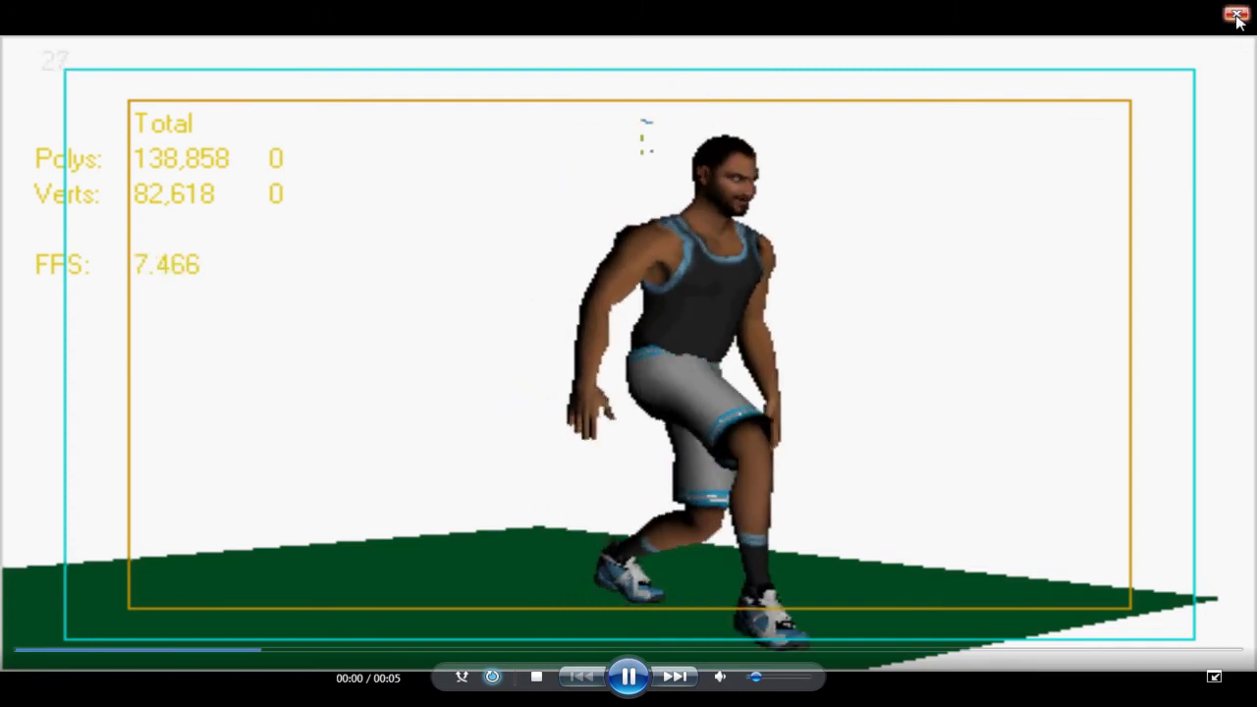
pyautogui.click(1235, 13)
# - Scrub back to the first step around frame 18 and play the animation in the viewport to about frame 77
pyautogui.moveTo(790, 565); pyautogui.dragTo(122, 566)
pyautogui.press('e')
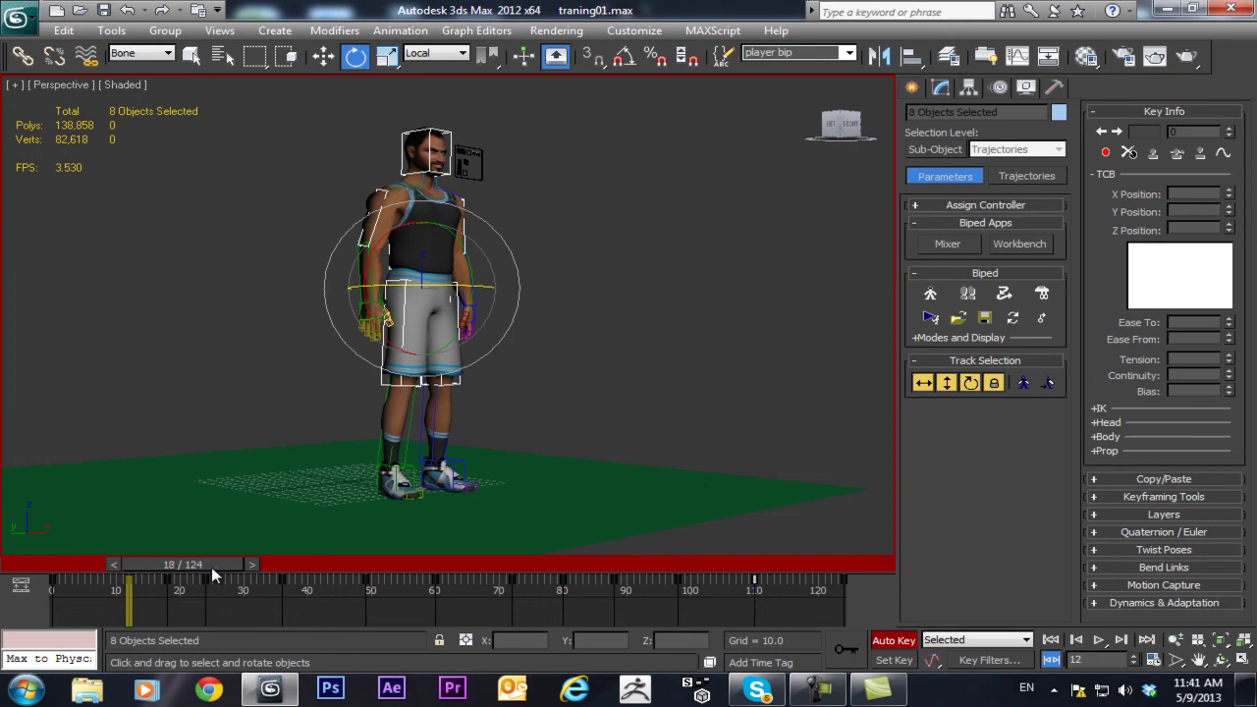
pyautogui.click(213, 566)
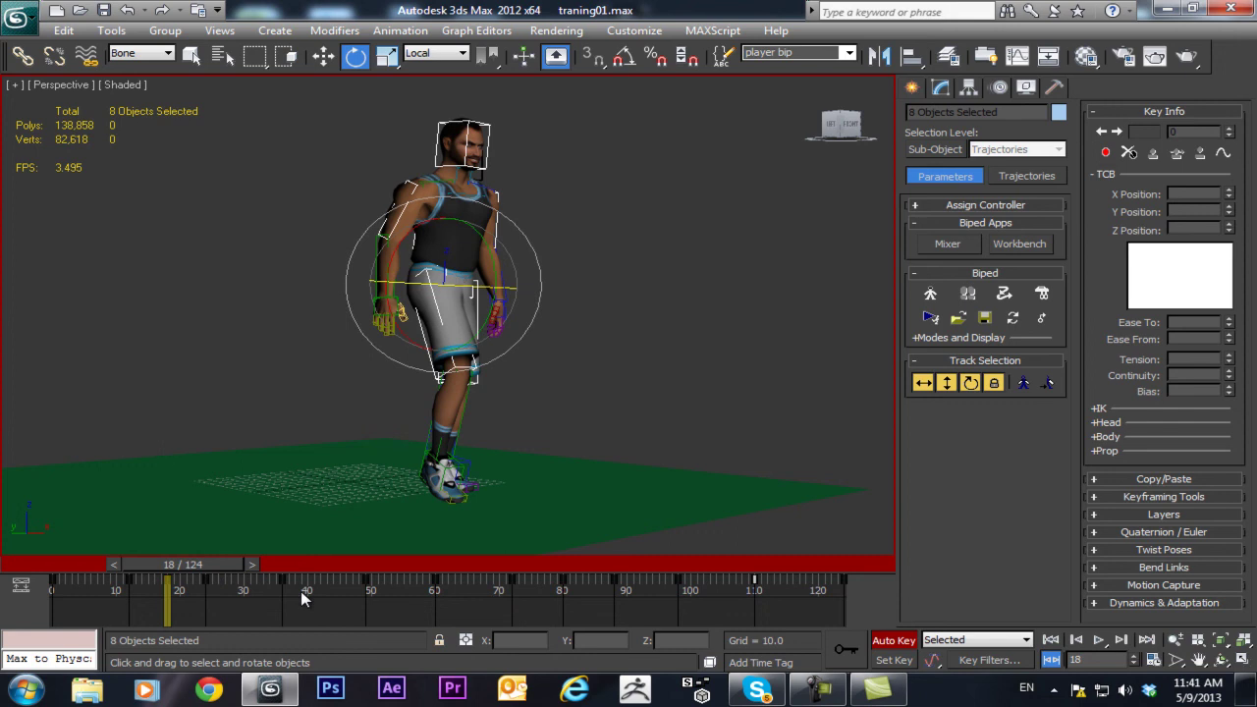
pyautogui.press('/')
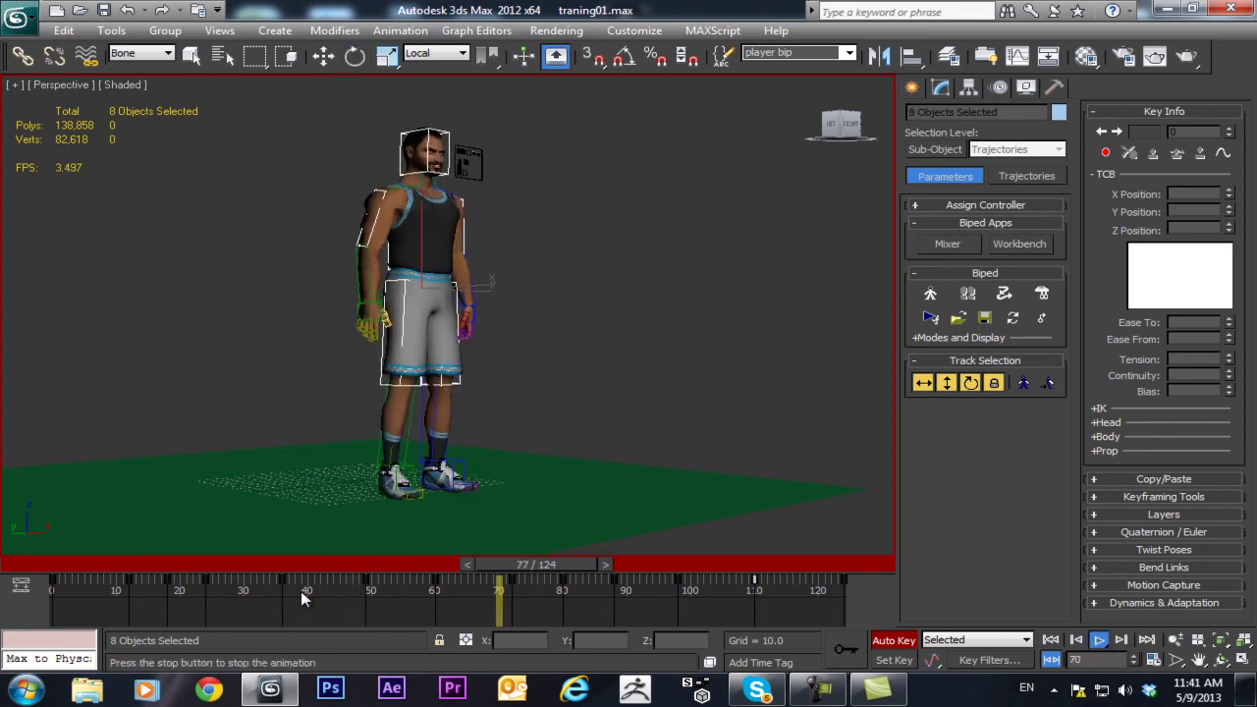
pyautogui.press('/')
pyautogui.press('e')
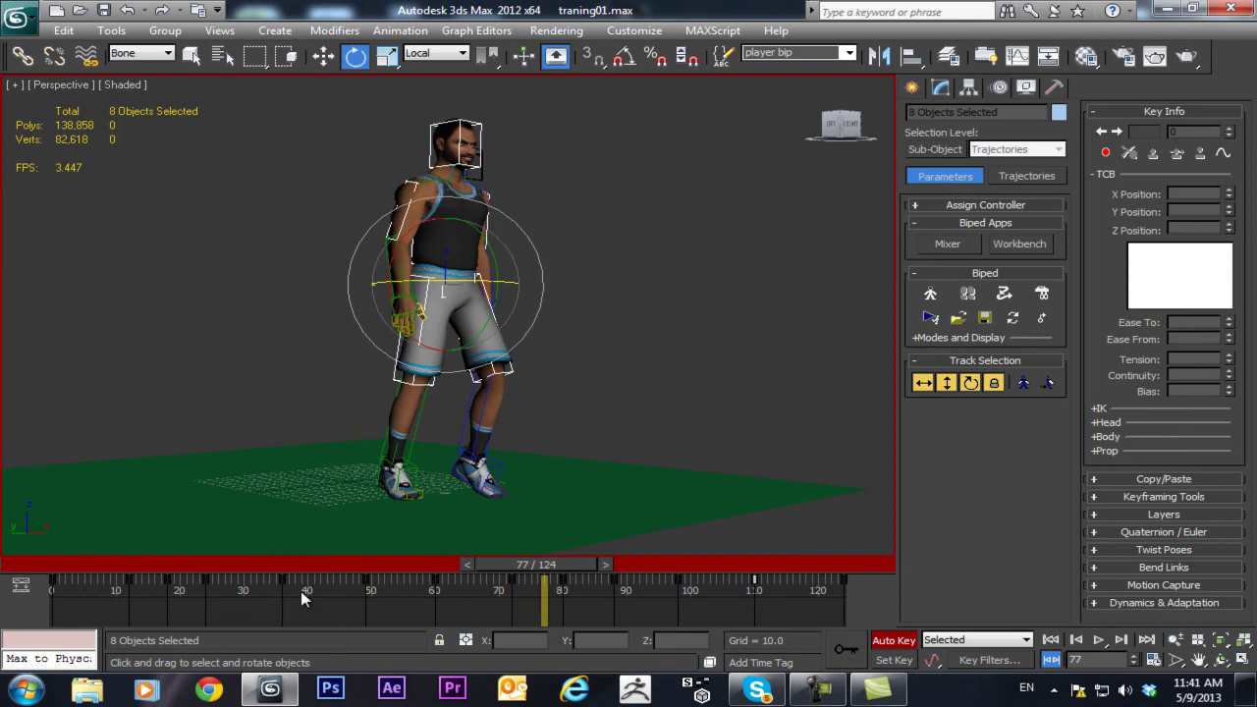
# - Toggle key mode and return from the crouch to frame 88 to check the stride pose
pyautogui.click(807, 691)
pyautogui.click(807, 692)
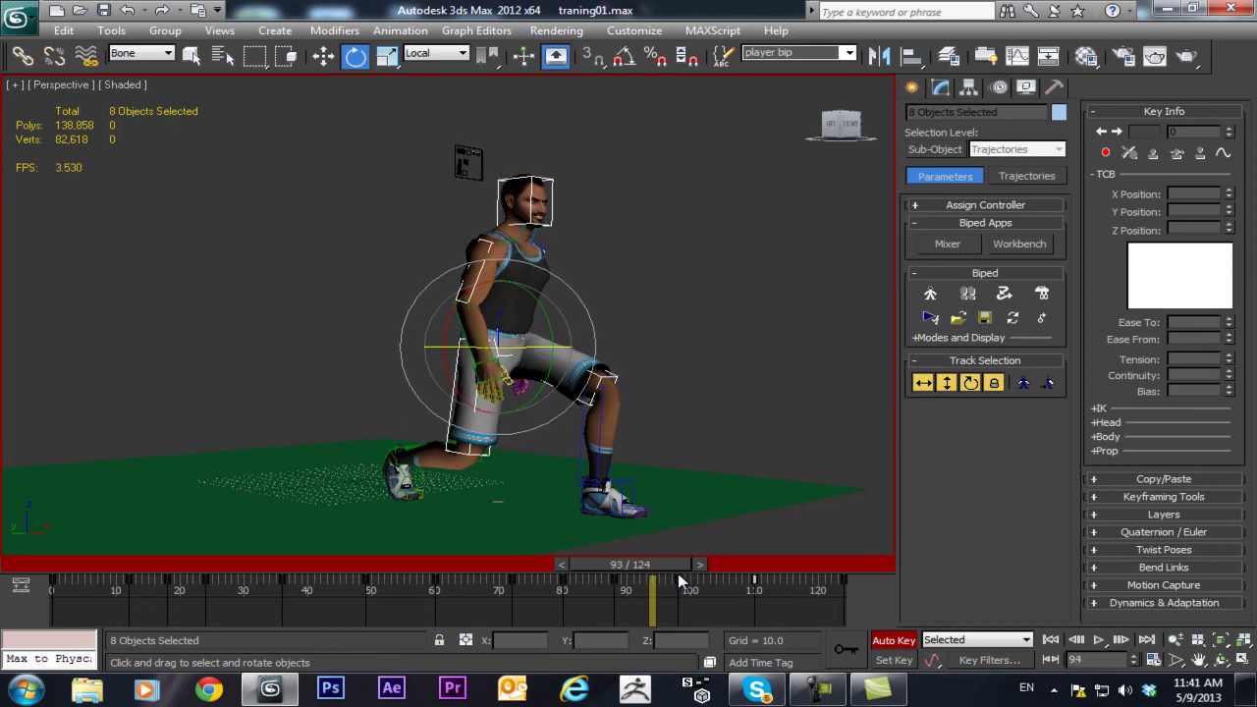
pyautogui.click(1051, 661)
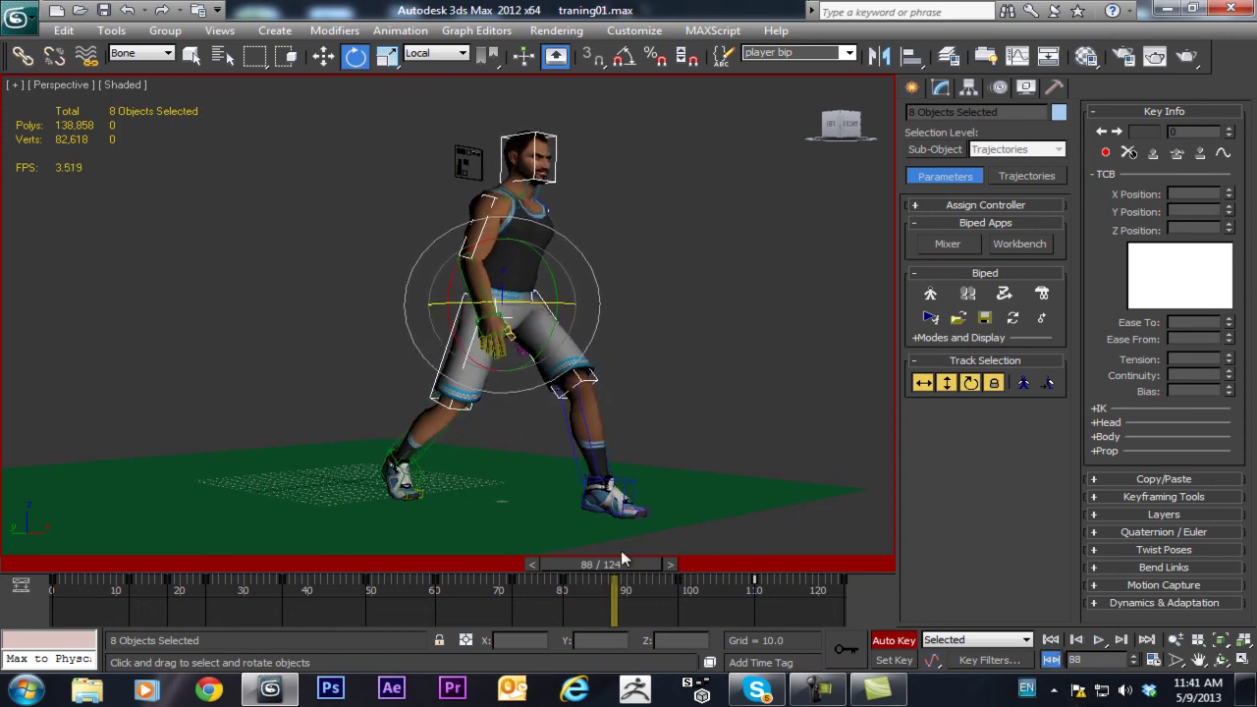
# - Step back through the keys from the frame 88 stride to the standing pose at frame 60
pyautogui.press('.')
pyautogui.press(',')
pyautogui.press(',')
pyautogui.press(',')
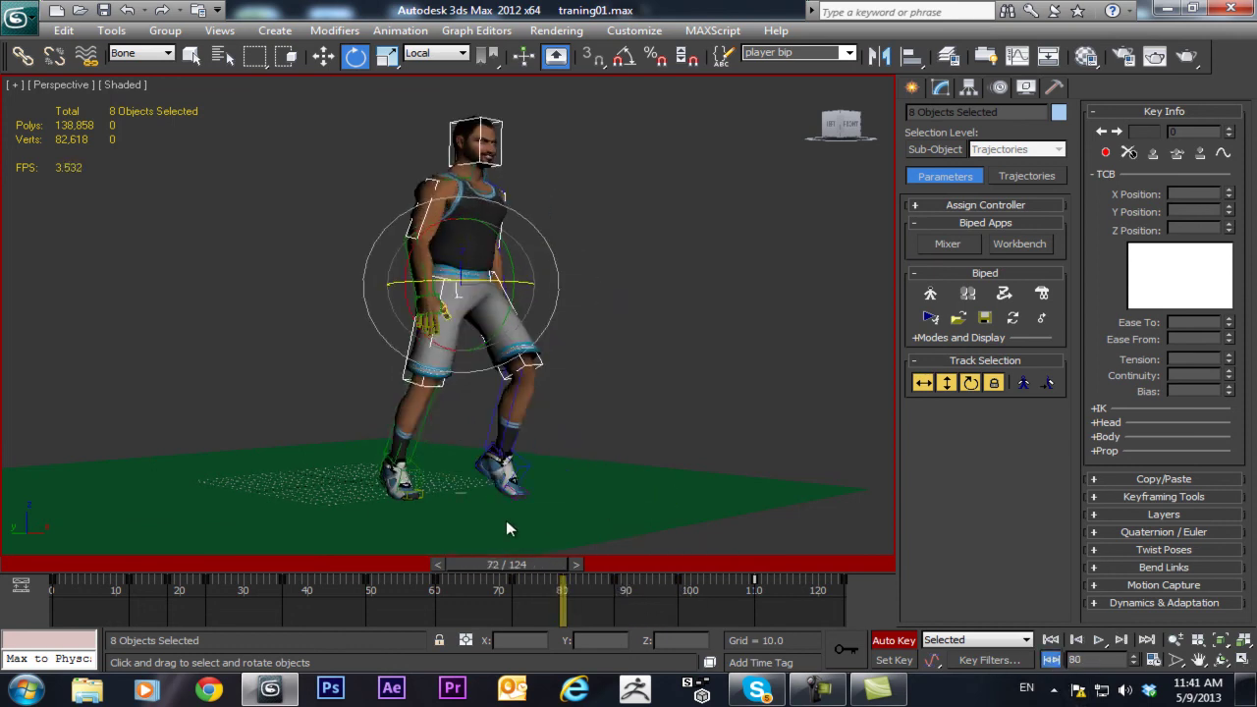
pyautogui.press(',')
pyautogui.press('.')
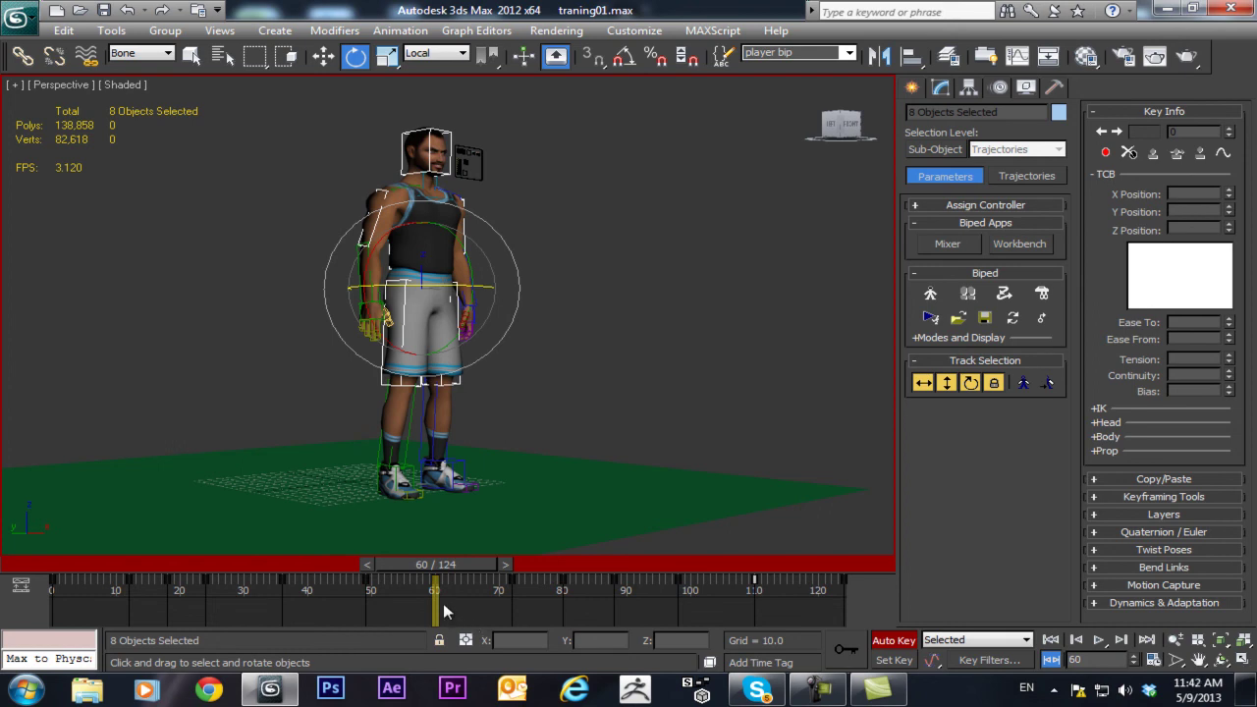
# - Step forward key by key from frame 60 through the second stride and crouch to frame 110
pyautogui.press('.')
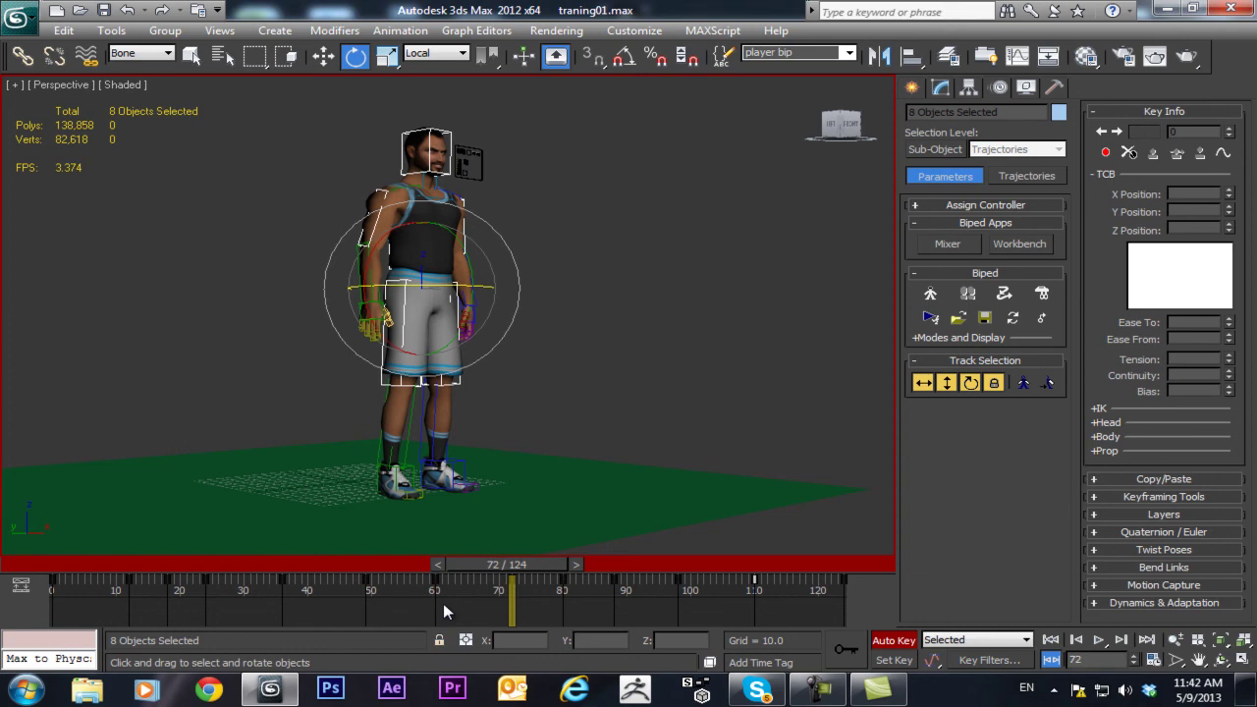
pyautogui.press('.')
pyautogui.press(',')
pyautogui.press('.')
pyautogui.press('.')
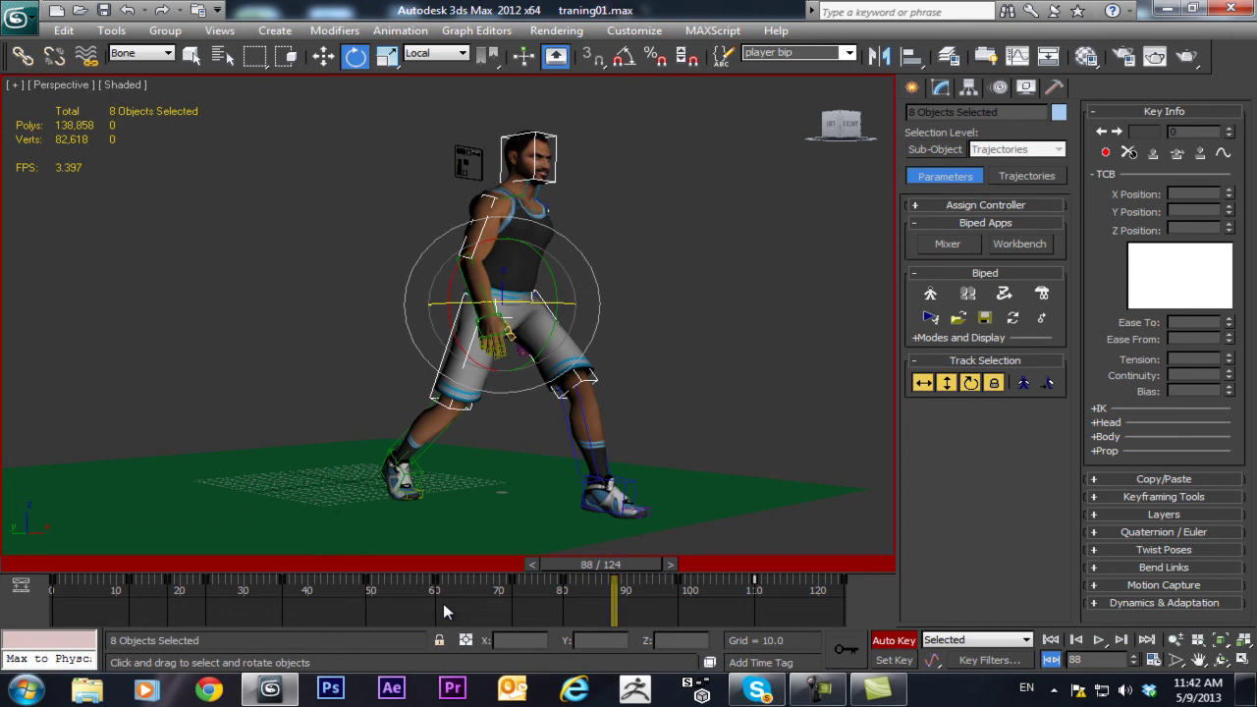
pyautogui.press('.')
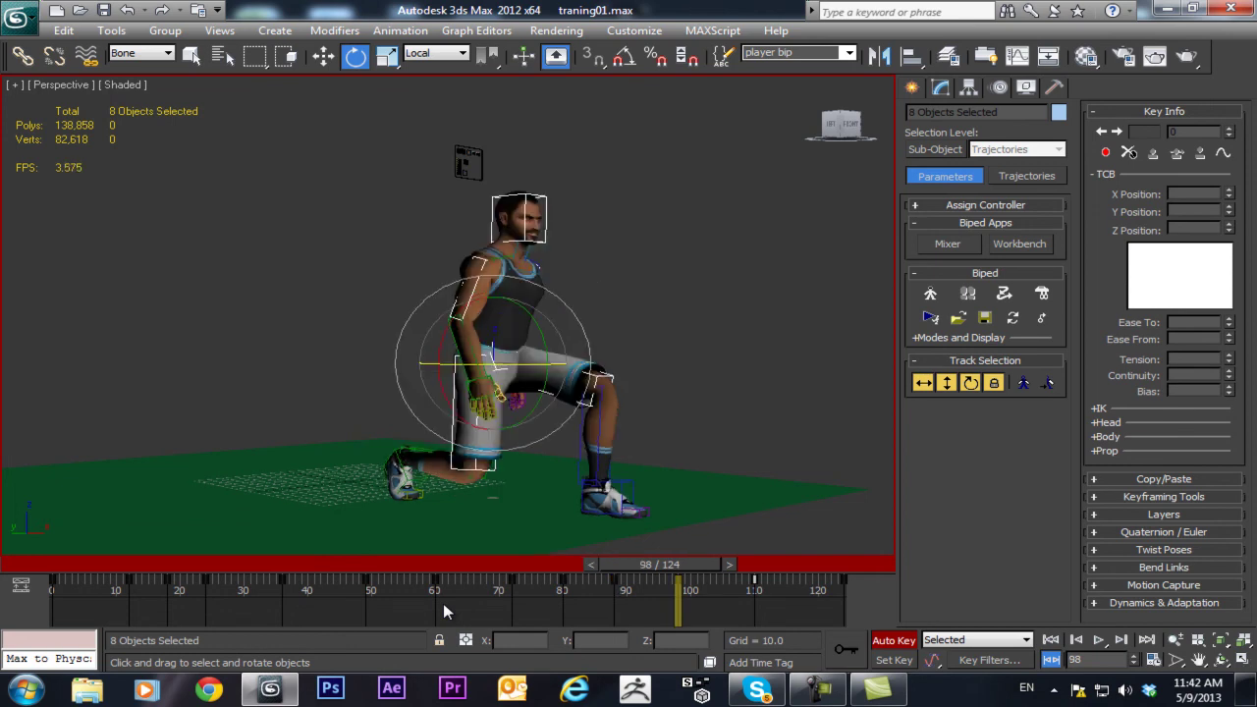
pyautogui.press('.')
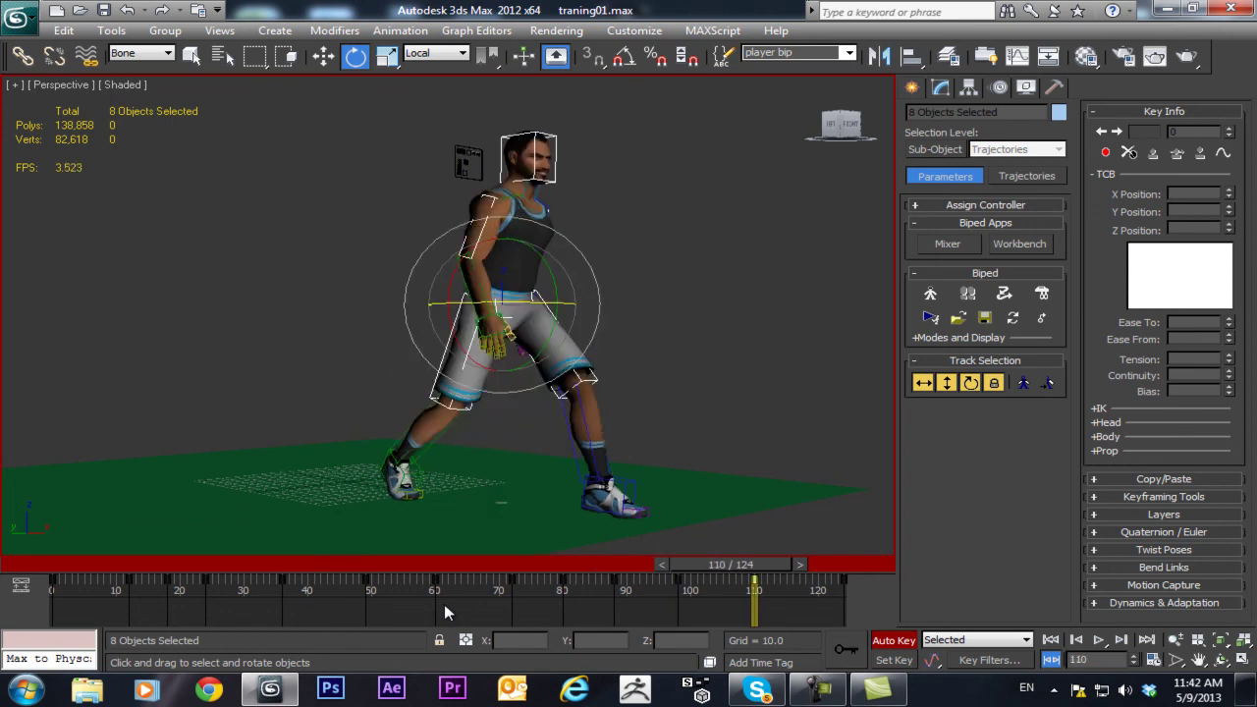
# - Compare the first crouch around frame 36 with the second crouch key at frame 98
pyautogui.moveTo(289, 569); pyautogui.dragTo(675, 592)
pyautogui.press('e')
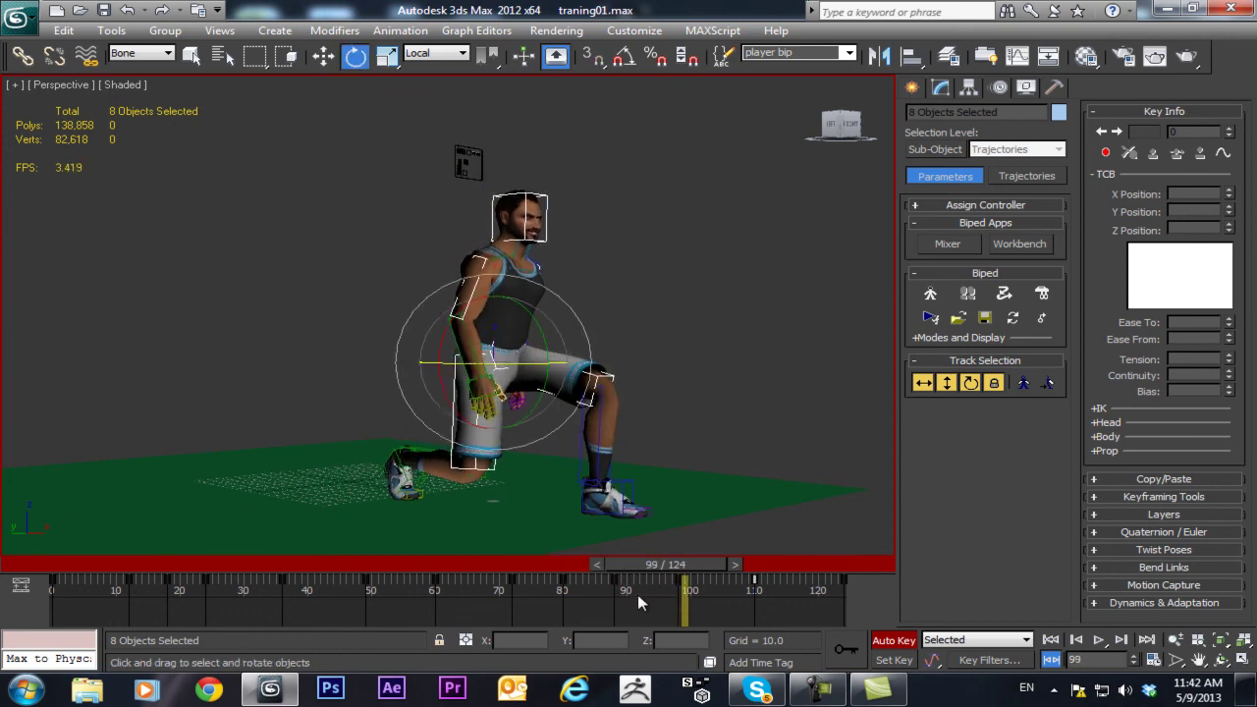
pyautogui.rightClick(294, 612)
pyautogui.click(305, 576)
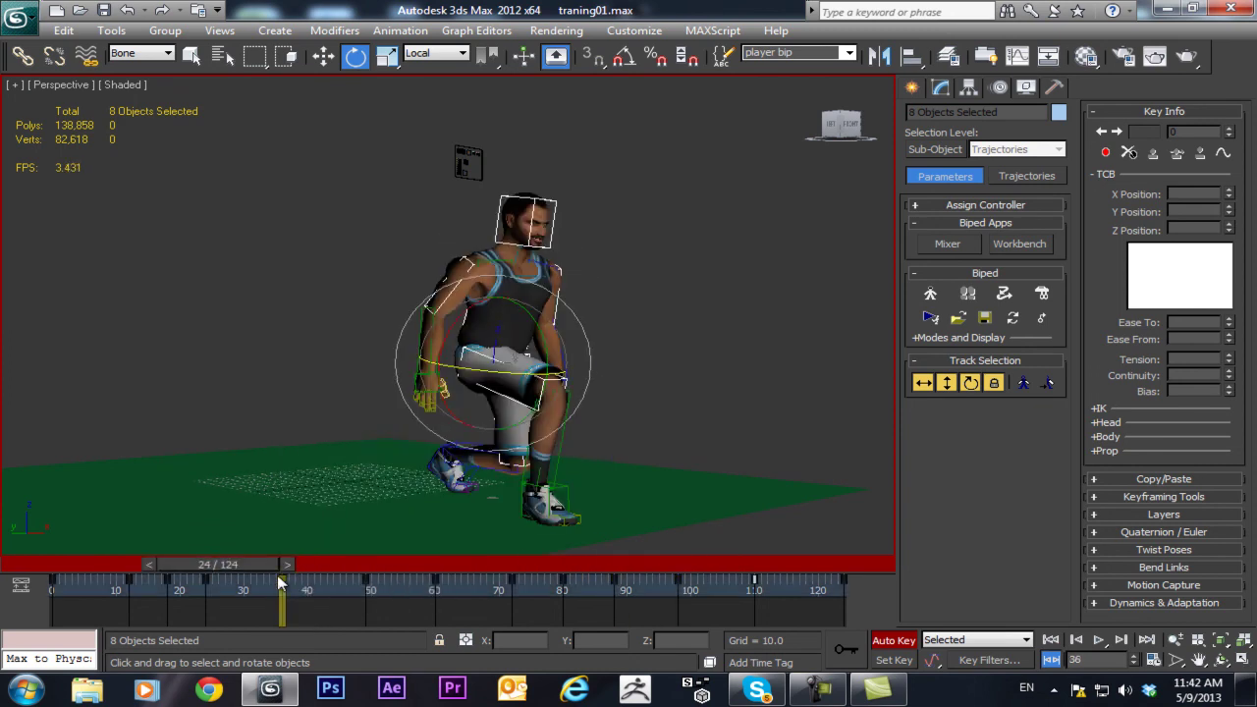
pyautogui.rightClick(617, 602)
pyautogui.click(629, 580)
pyautogui.press('.')
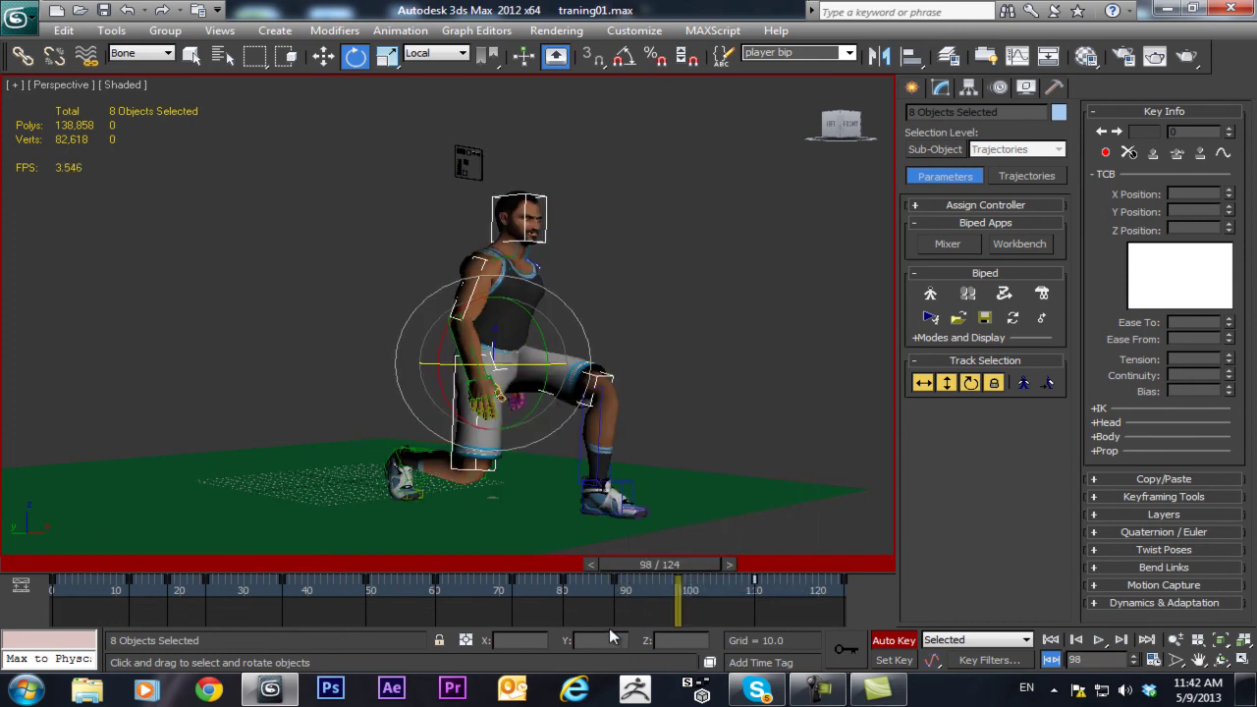
# - Shift the keys from frame 98 onward two frames later and extend the time range to frame 126
pyautogui.moveTo(678, 601); pyautogui.dragTo(764, 611)
pyautogui.moveTo(678, 587); pyautogui.dragTo(735, 598)
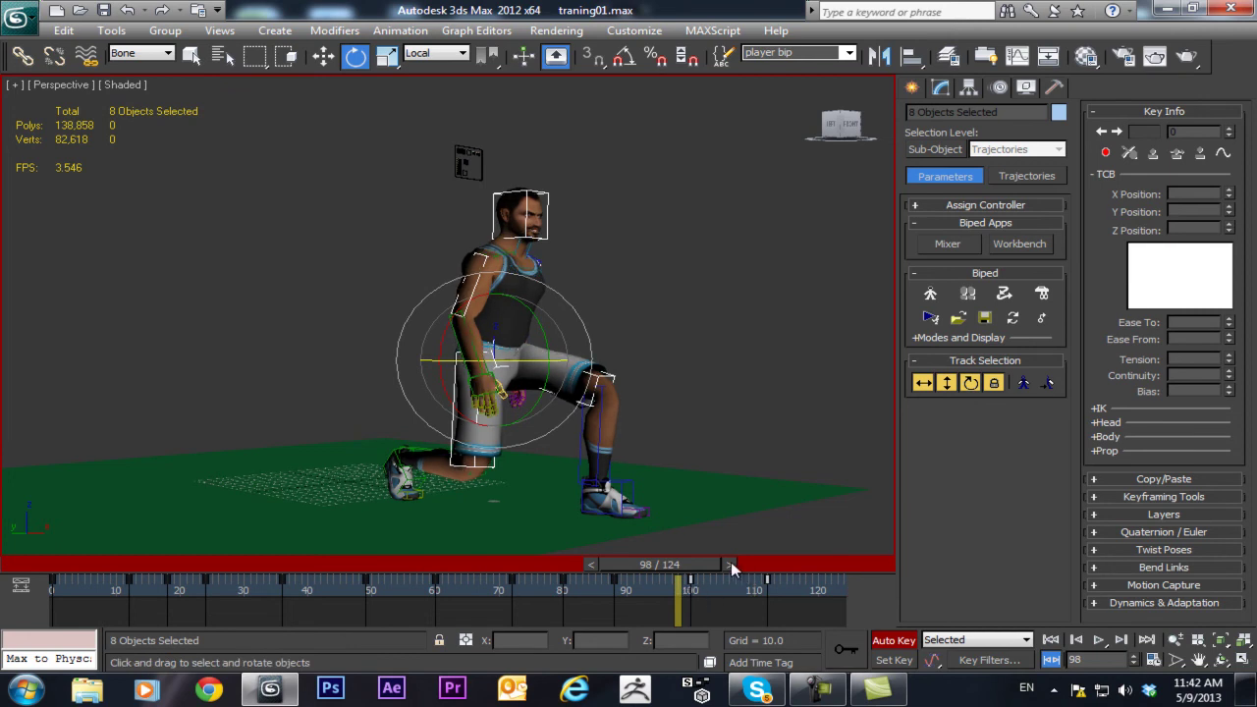
pyautogui.click(734, 564)
pyautogui.click(738, 566)
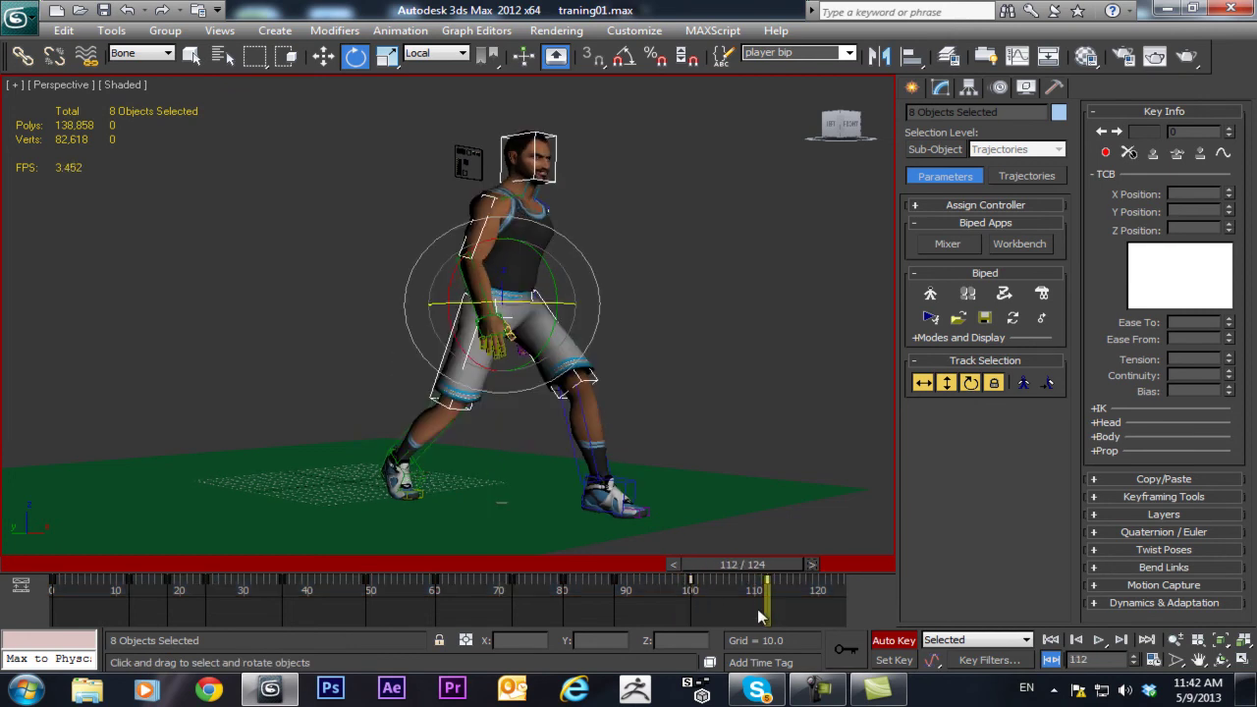
pyautogui.keyDown('ctrl'); pyautogui.keyDown('alt'); pyautogui.moveTo(794, 602); pyautogui.dragTo(784, 592, button='right'); pyautogui.keyUp('alt'); pyautogui.keyUp('ctrl')
pyautogui.moveTo(754, 571); pyautogui.dragTo(872, 579)
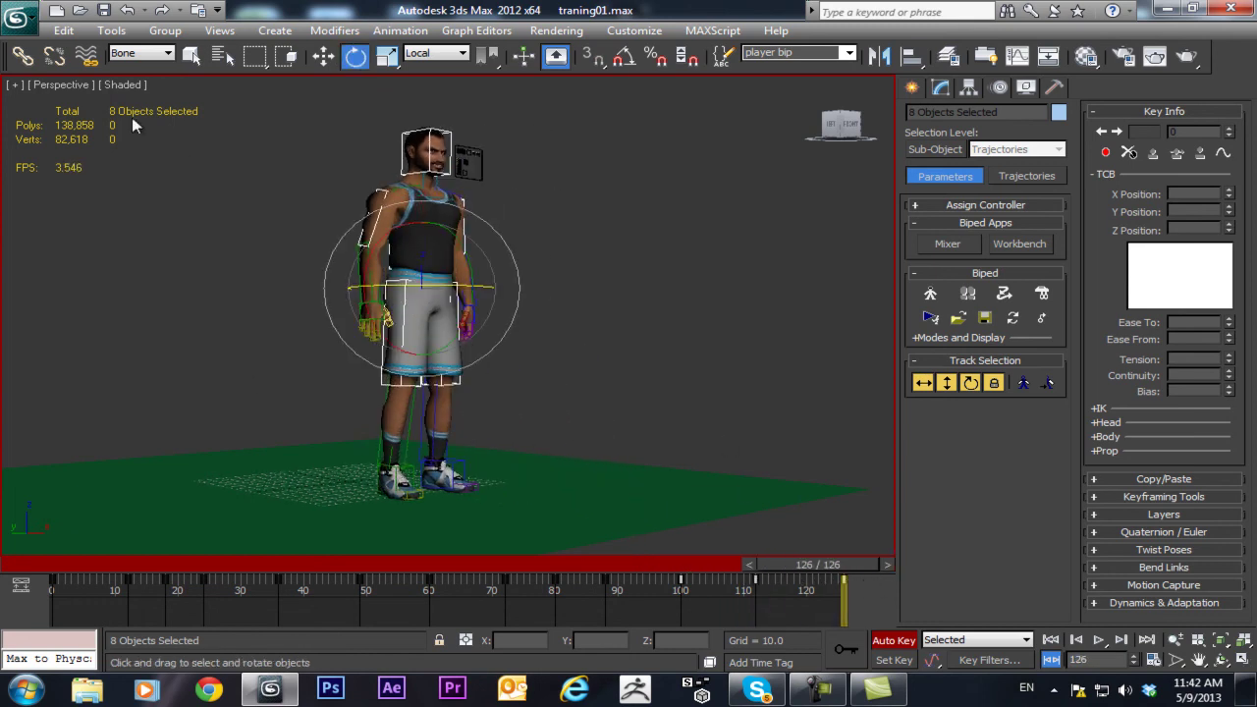
# - Create a new animated preview of the perspective view covering the sequence through frame 126
pyautogui.click(110, 31)
pyautogui.moveTo(266, 505)
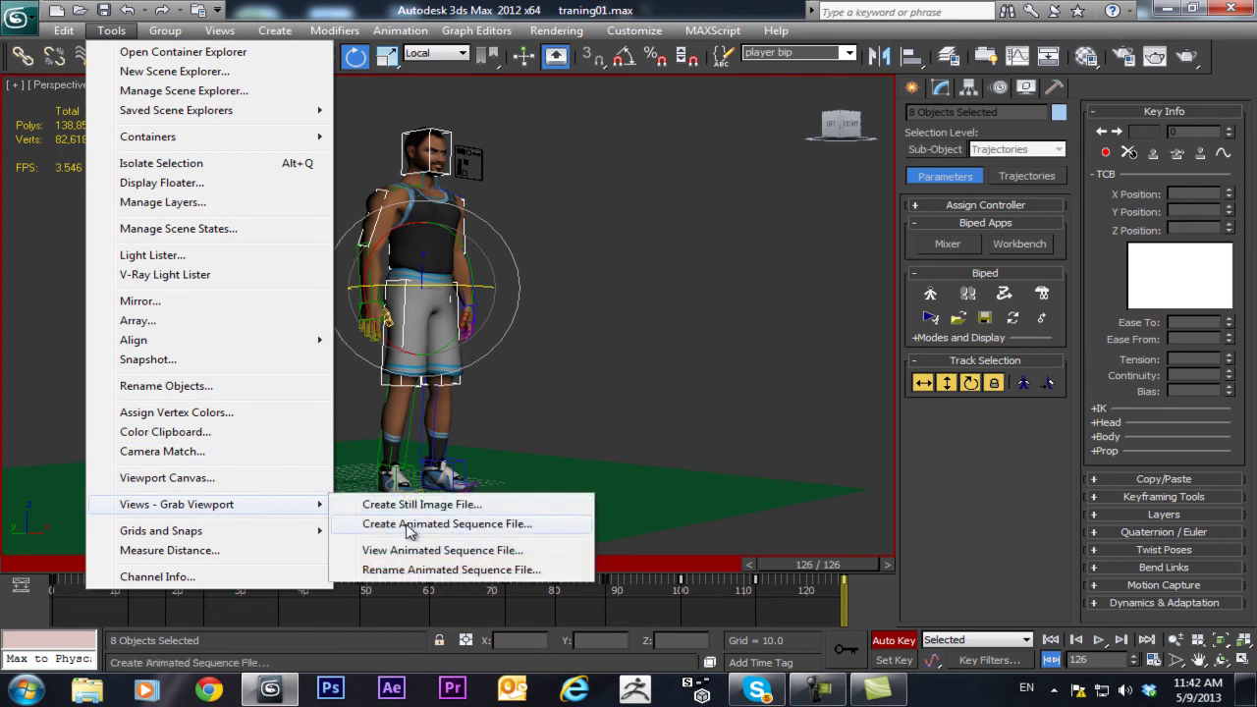
pyautogui.click(410, 527)
pyautogui.click(698, 556)
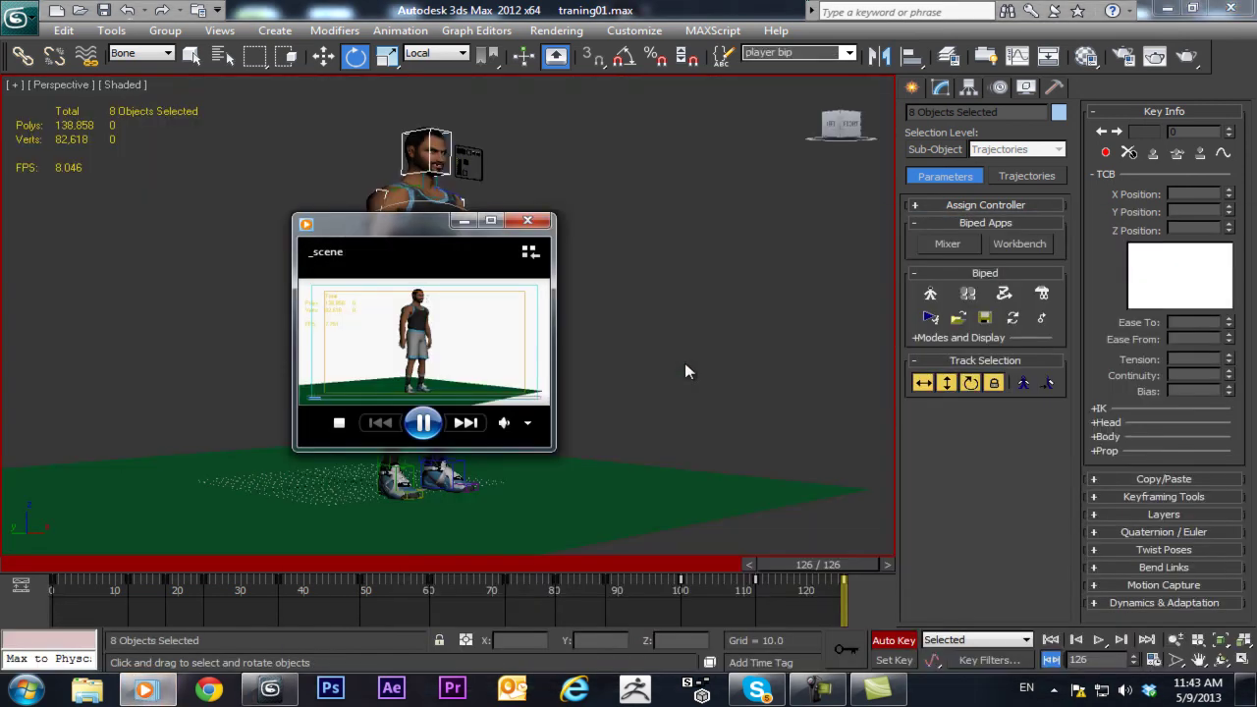
# - Watch the new preview full-screen to judge the second crouch's timing, and close the player
pyautogui.doubleClick(507, 333)
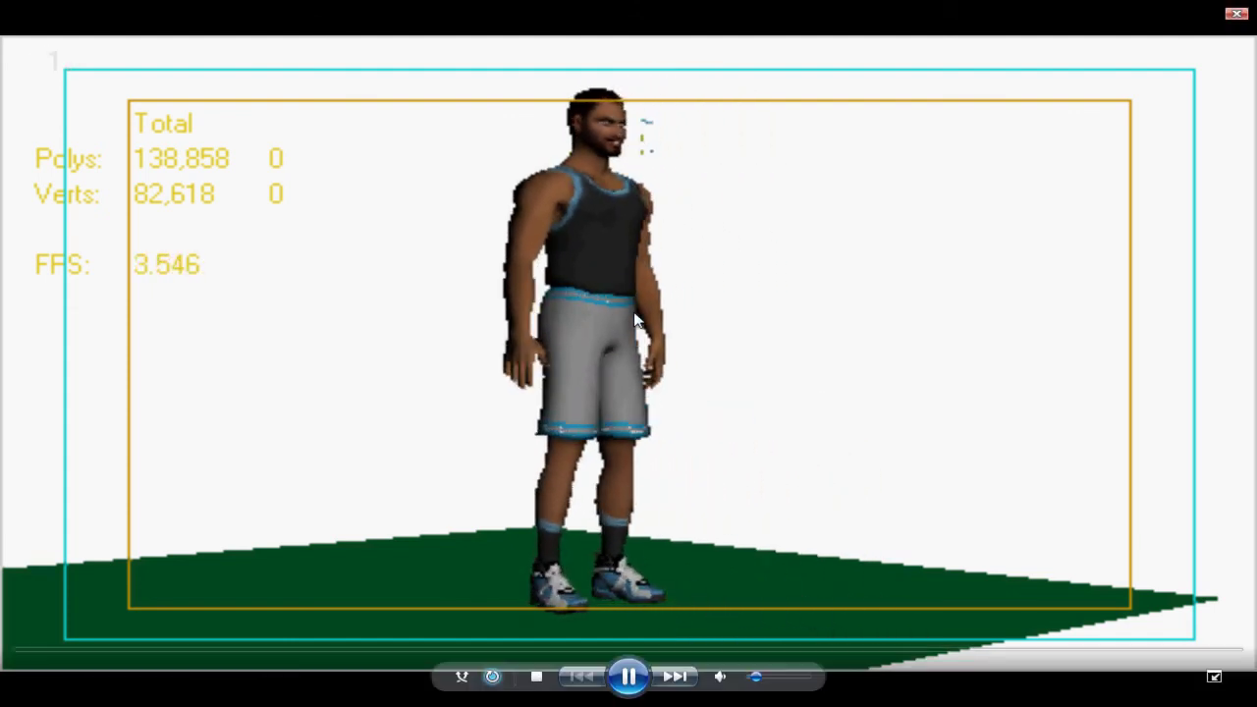
pyautogui.doubleClick(634, 311)
pyautogui.click(530, 220)
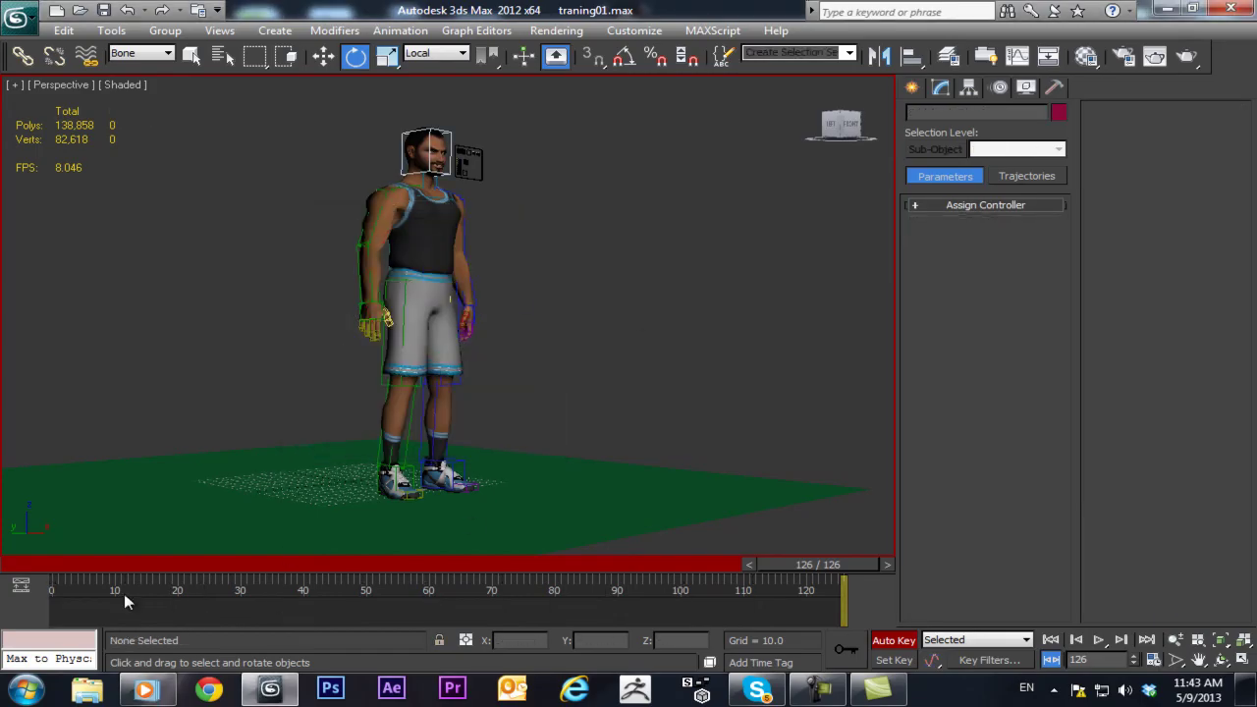
# - Go back to frame 12 and select the biped's right thigh to show its keys
pyautogui.moveTo(70, 566)
pyautogui.mouseDown()
pyautogui.moveTo(48, 565)
pyautogui.moveTo(174, 575)
pyautogui.moveTo(102, 578)
pyautogui.mouseUp()
pyautogui.press('e')
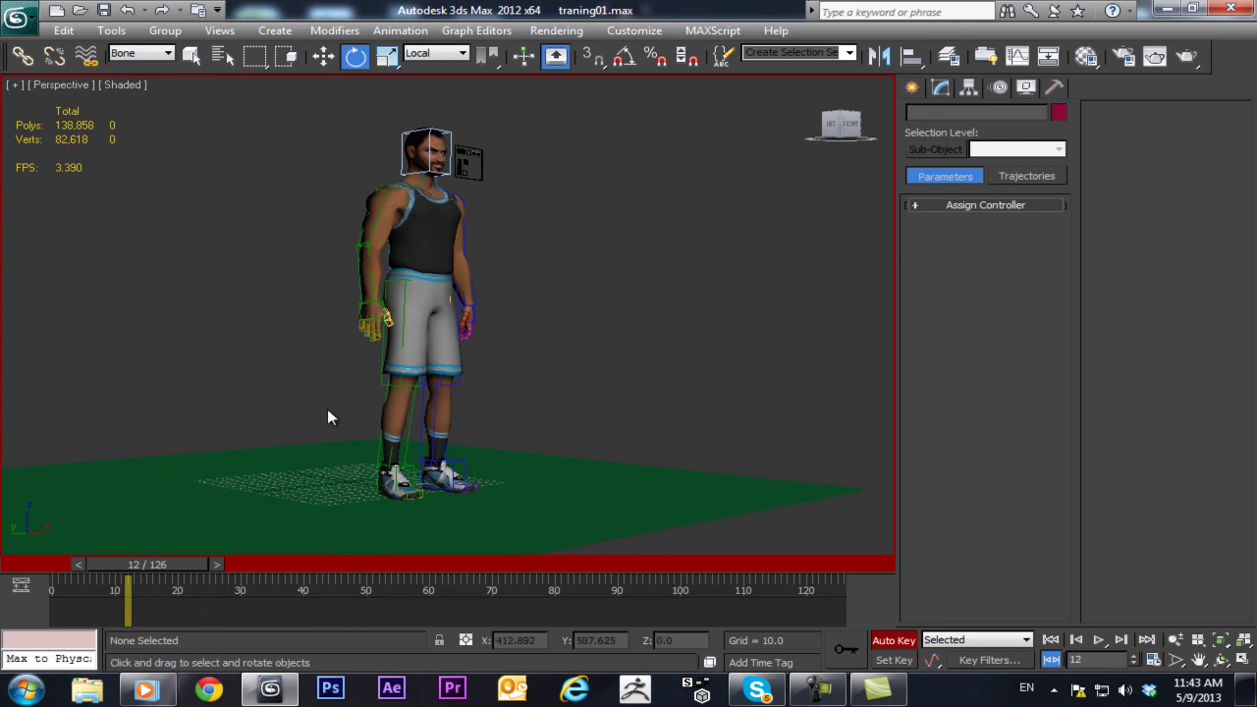
pyautogui.click(403, 285)
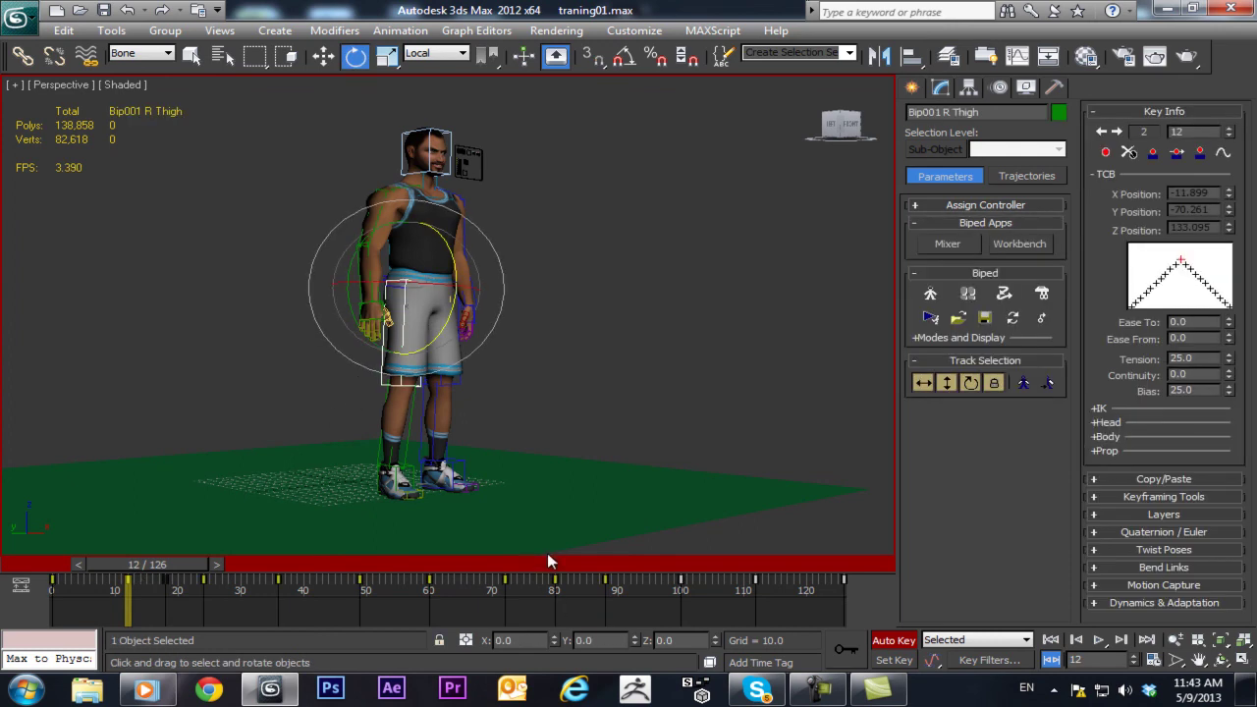
pyautogui.click(818, 690)
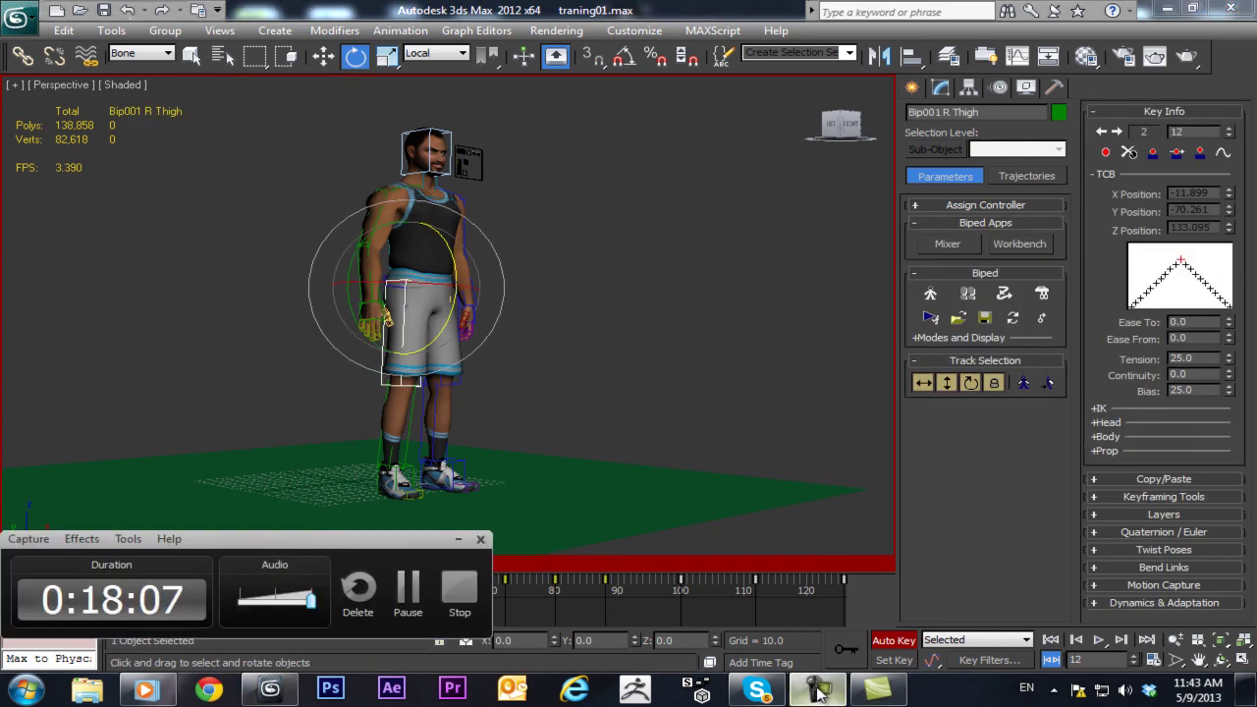